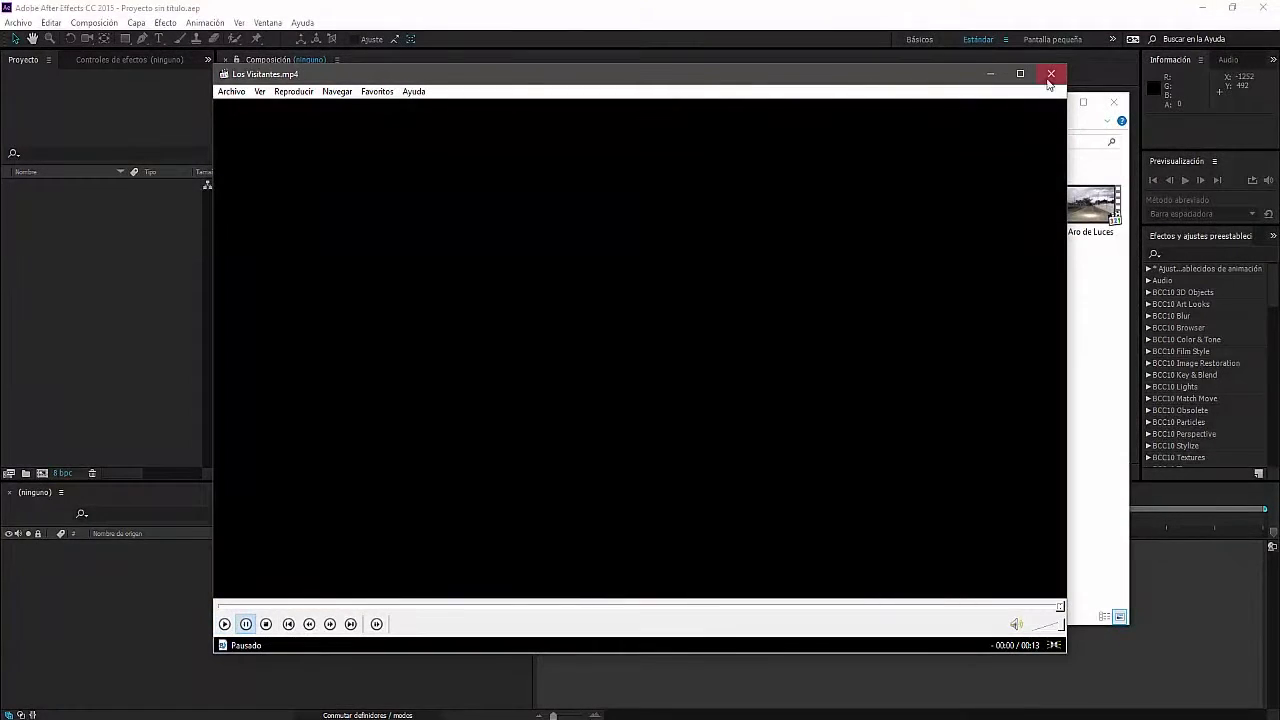
- Close the Los Visitantes video and play the IMG_2158 clip from the Tracking folder to preview the original footage
left_click(1050, 76)
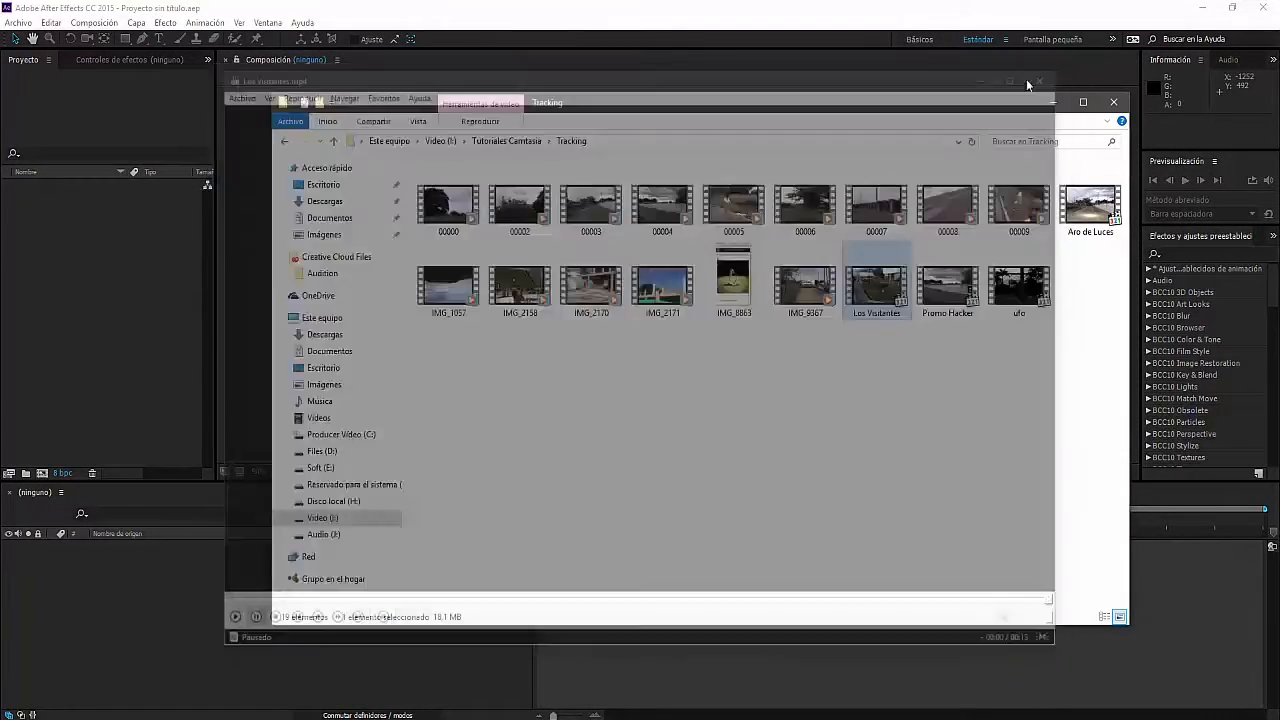
double_click(525, 305)
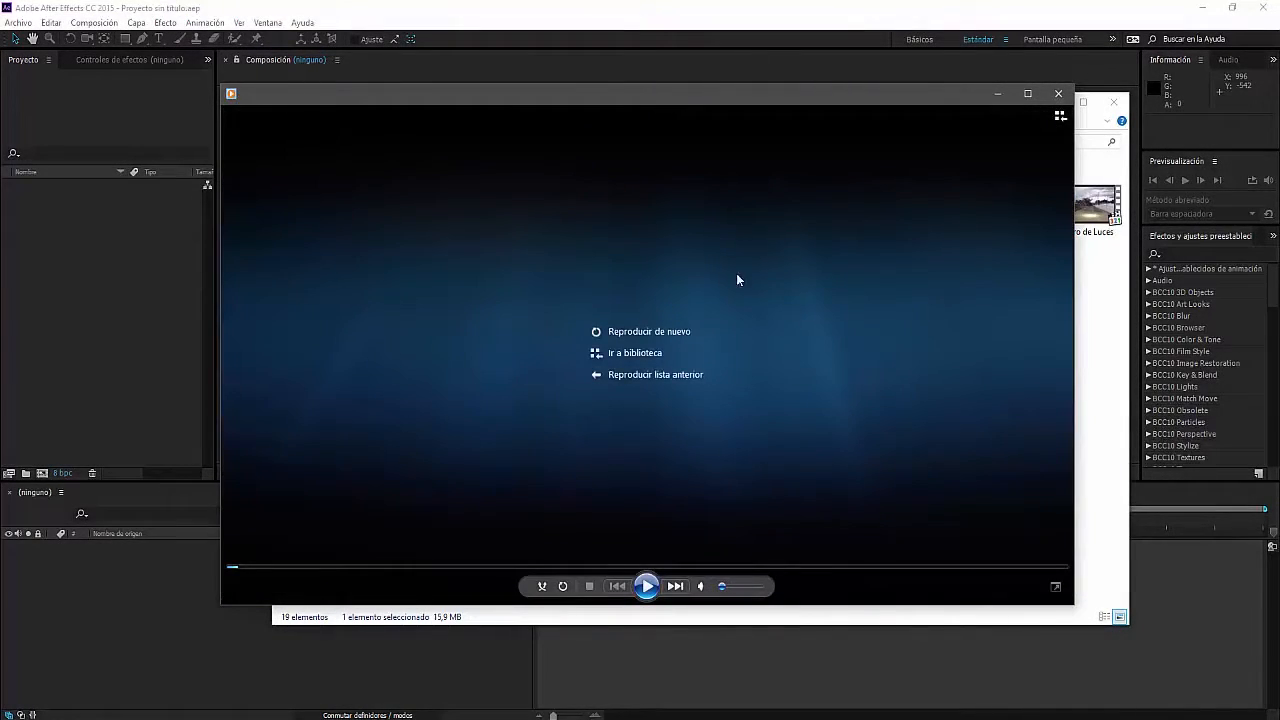
left_click(1060, 95)
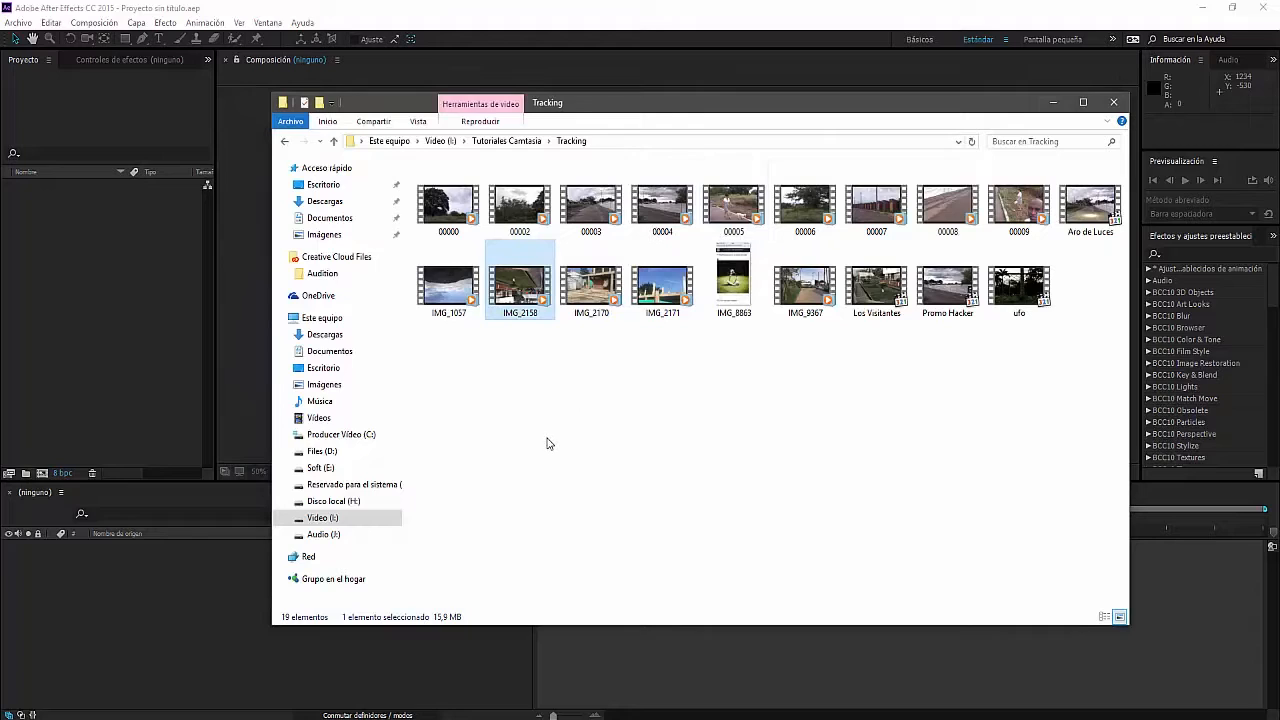
- Import IMG_2158.MOV from the Tracking folder into the project and create a new composition from it
left_click_drag(523, 305, 86, 316)
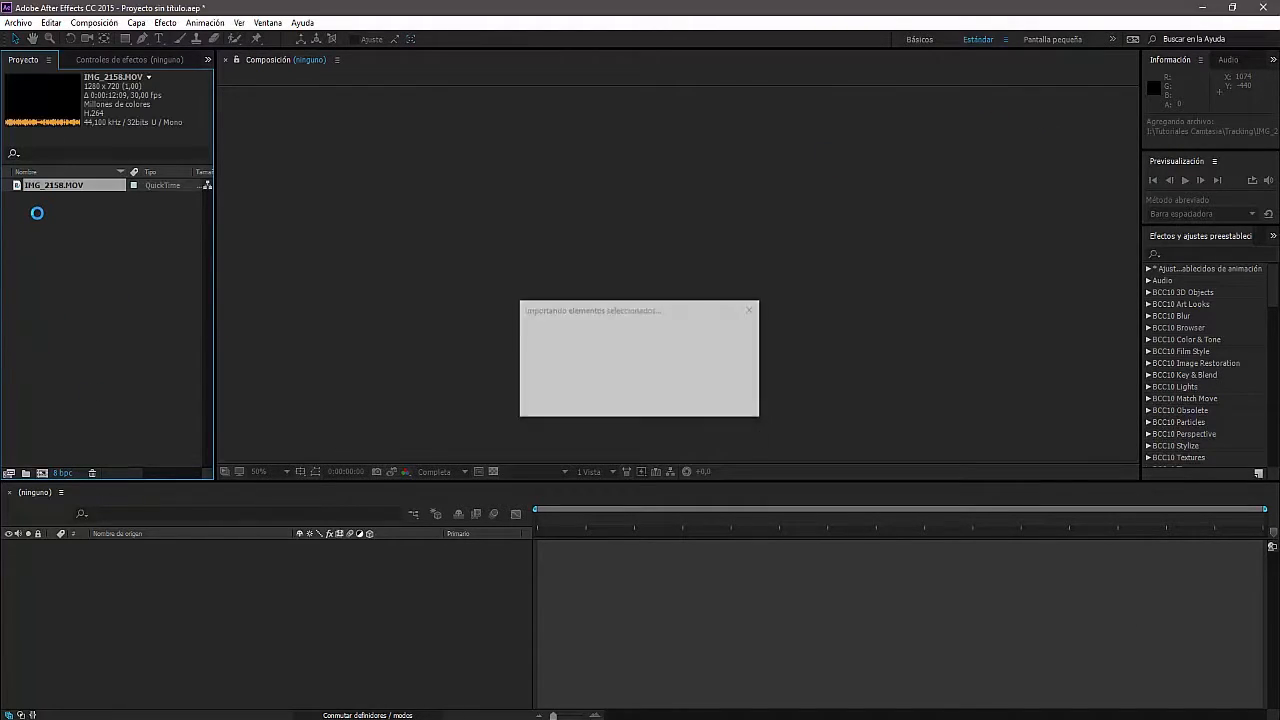
left_click_drag(51, 190, 774, 334)
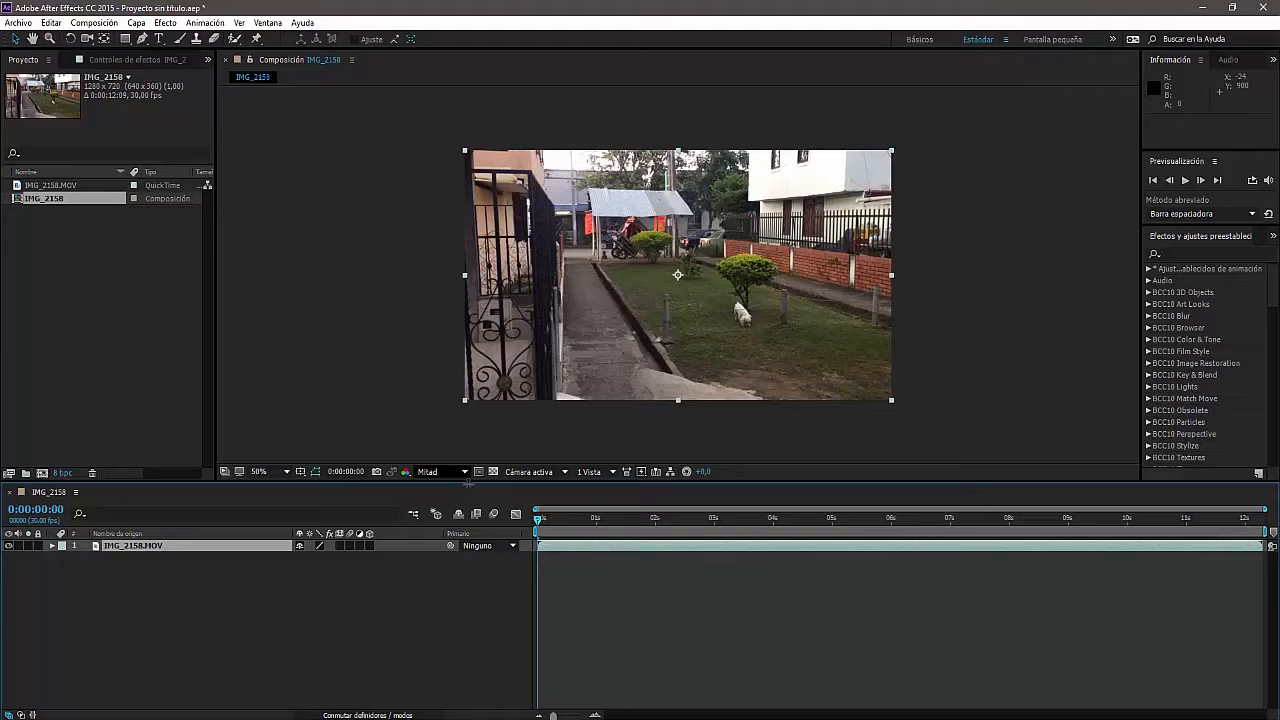
scroll(382, 396, "up", 1)
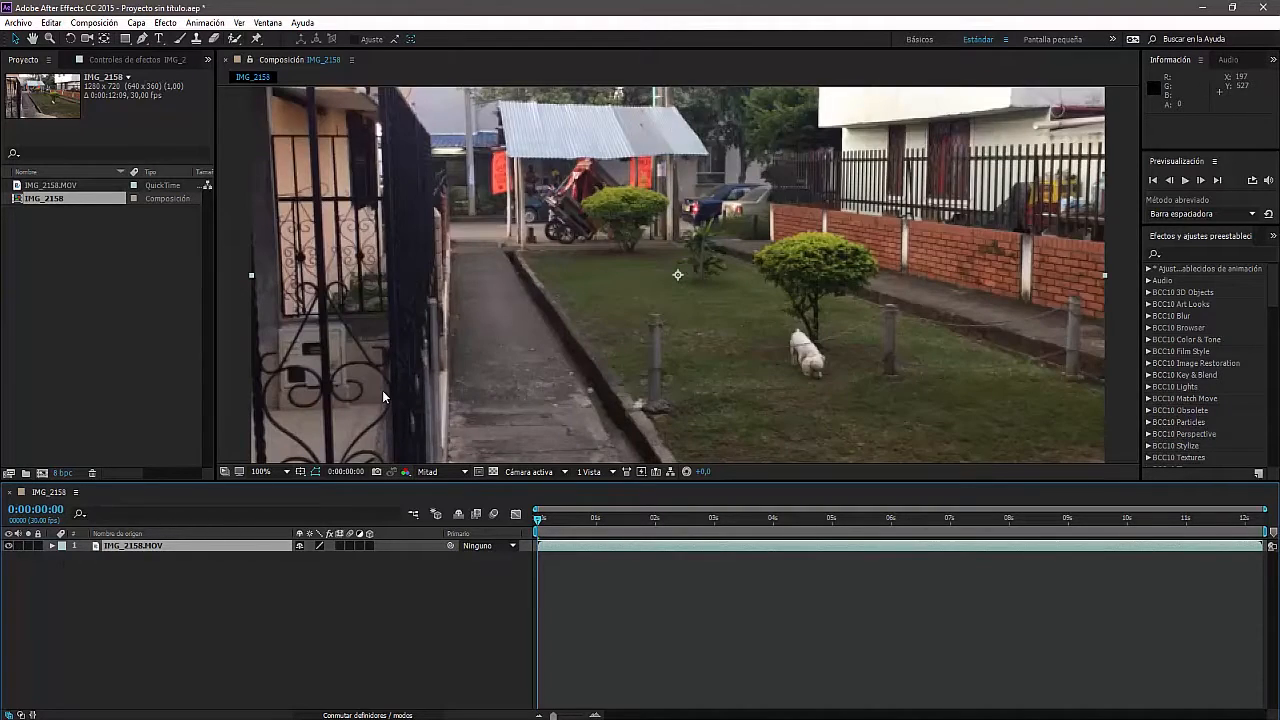
scroll(382, 396, "down", 1)
left_click(270, 471)
left_click(291, 364)
left_click(270, 471)
left_click(278, 348)
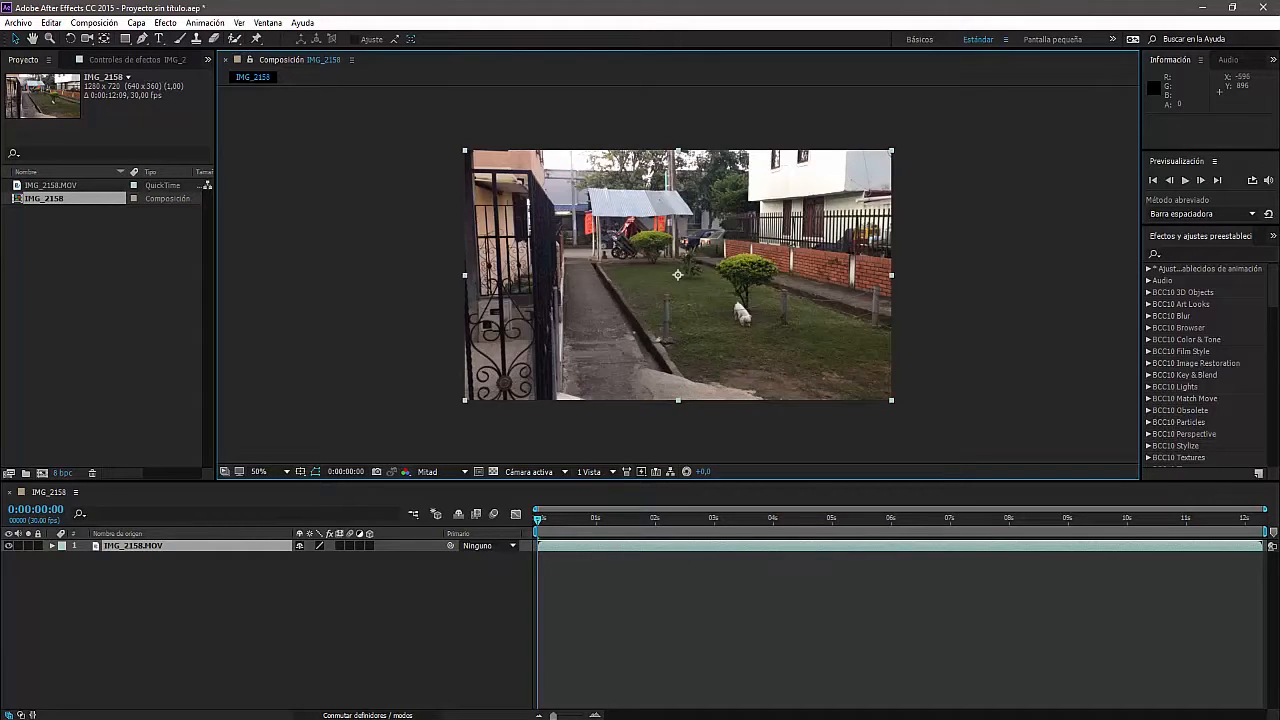
- Review the finished Los Visitantes video at several moments, examining how the spaceships sit in the tracked footage, and return to After Effects
key("alt+Tab")
left_click(885, 300)
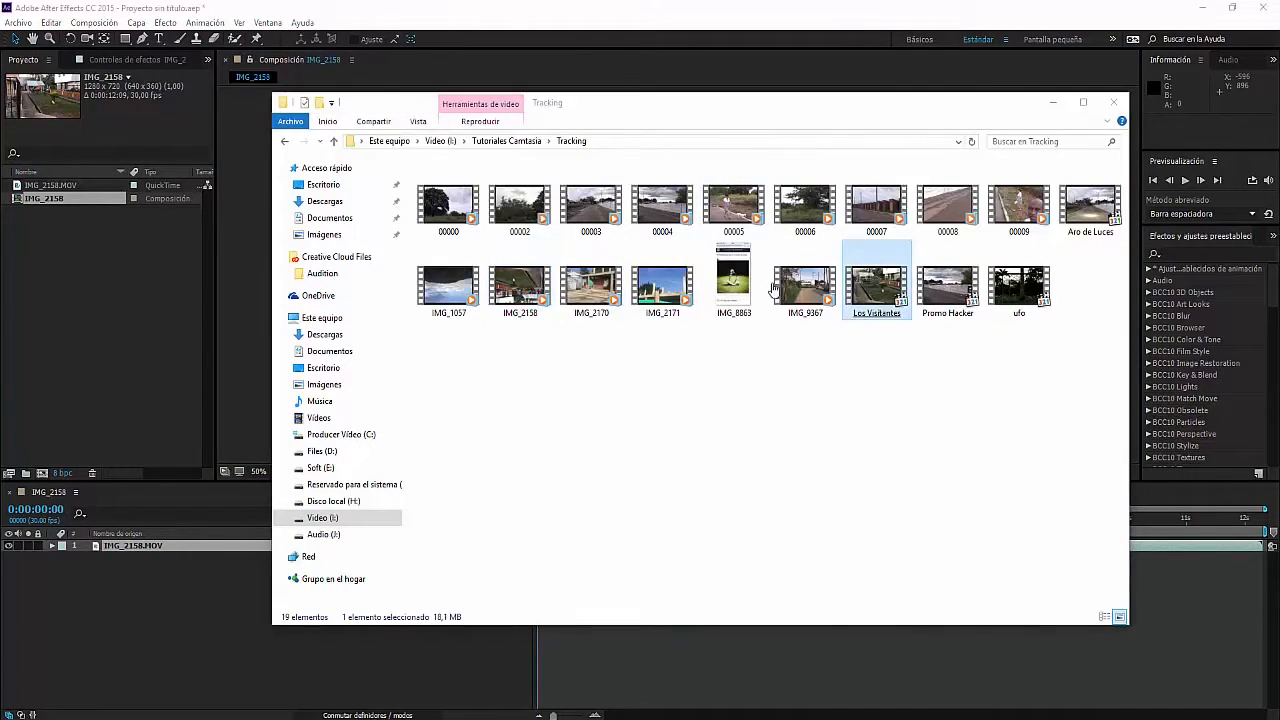
double_click(885, 305)
key("space")
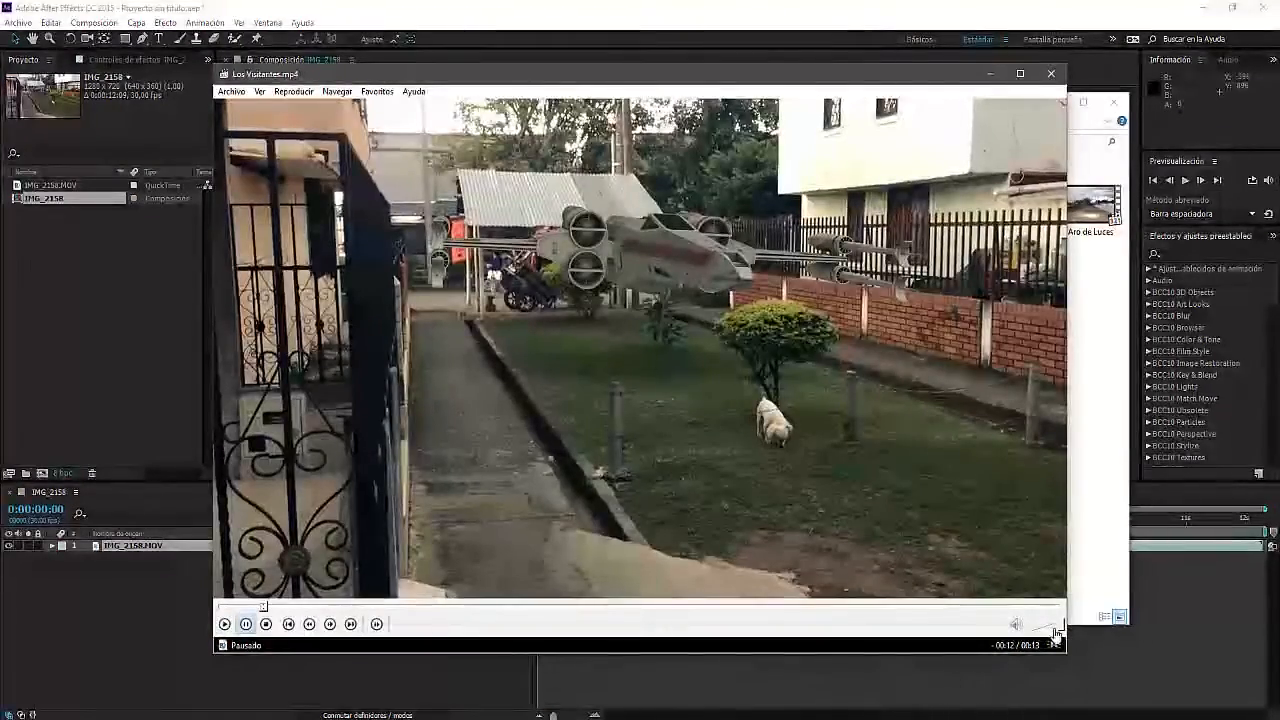
left_click(540, 608)
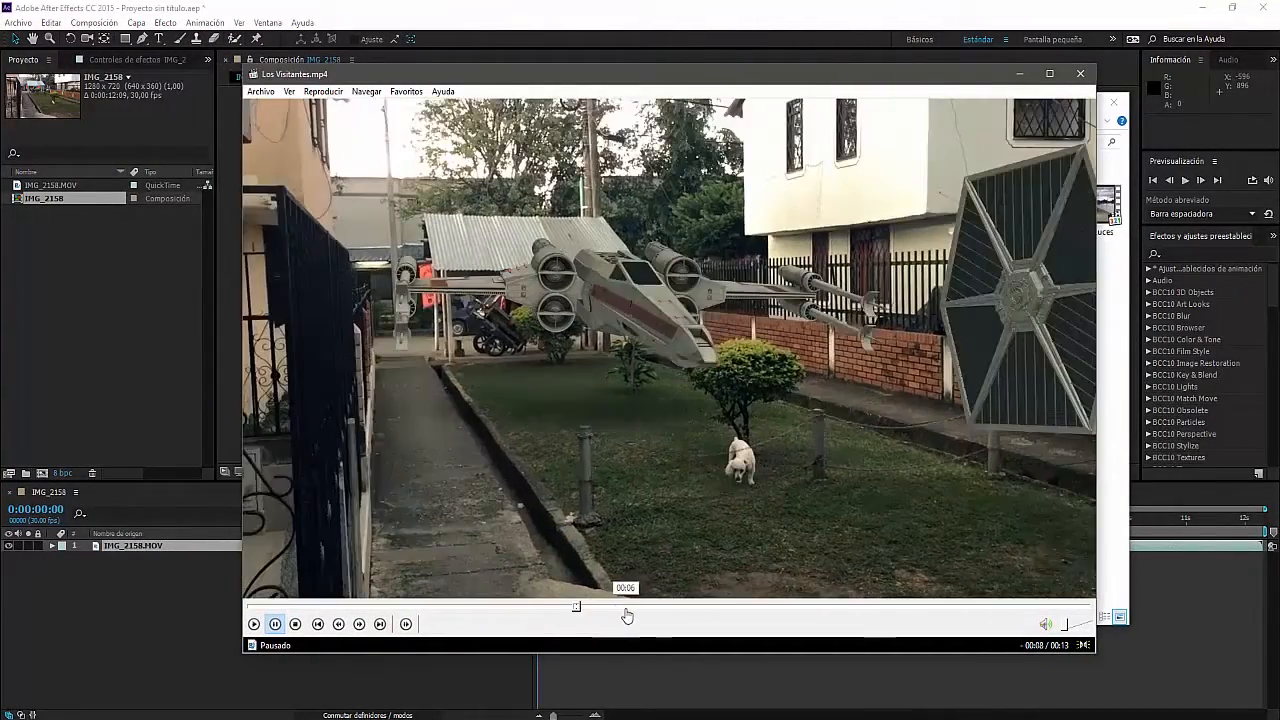
left_click(707, 607)
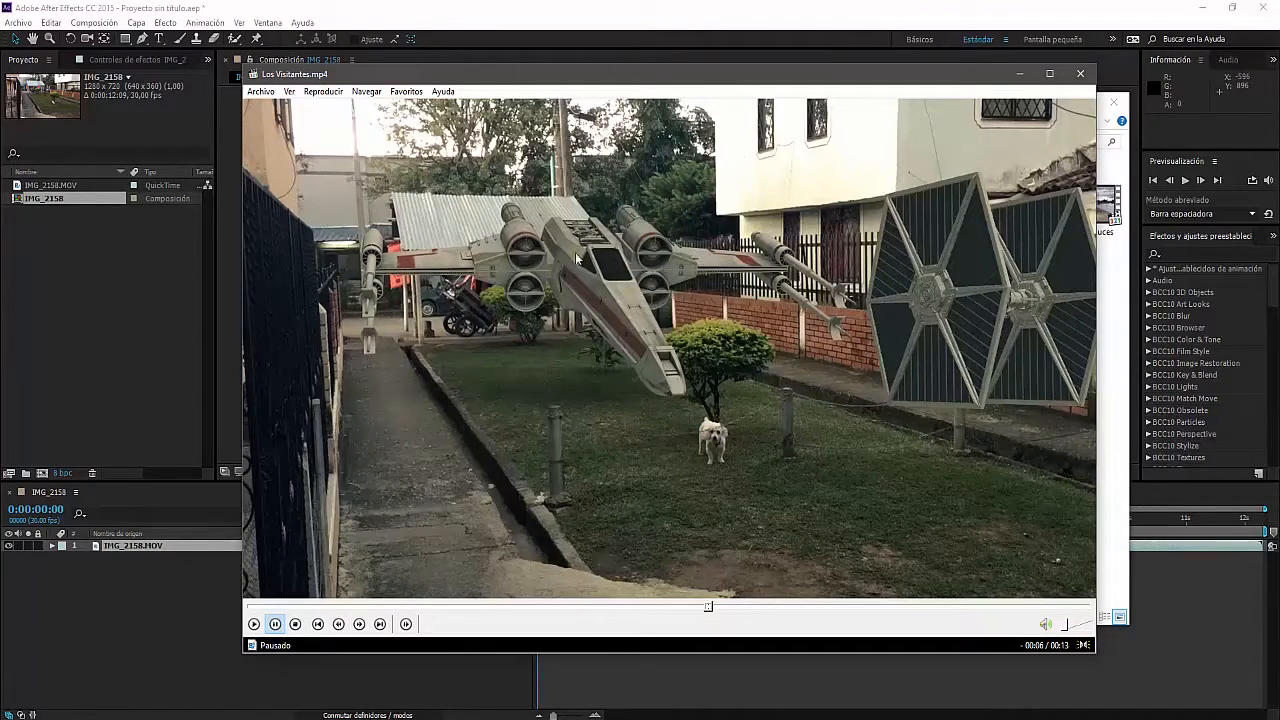
left_click(775, 607)
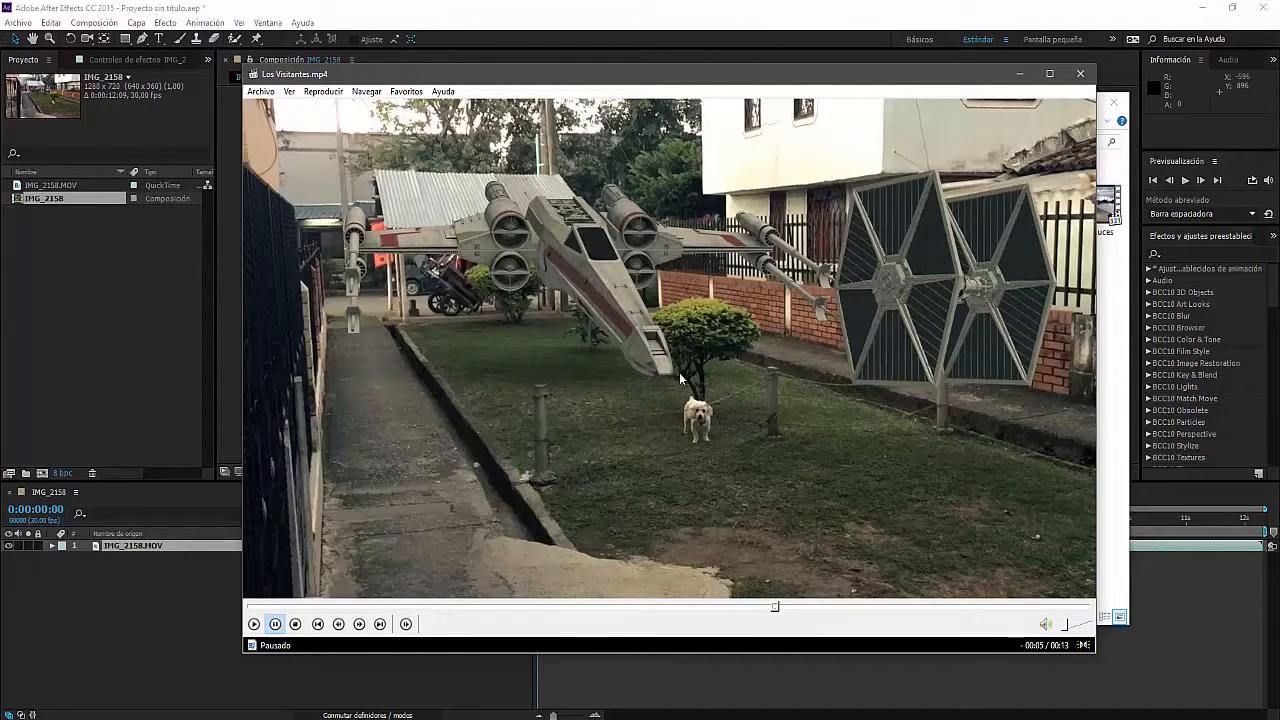
left_click(580, 398)
left_click(1013, 394)
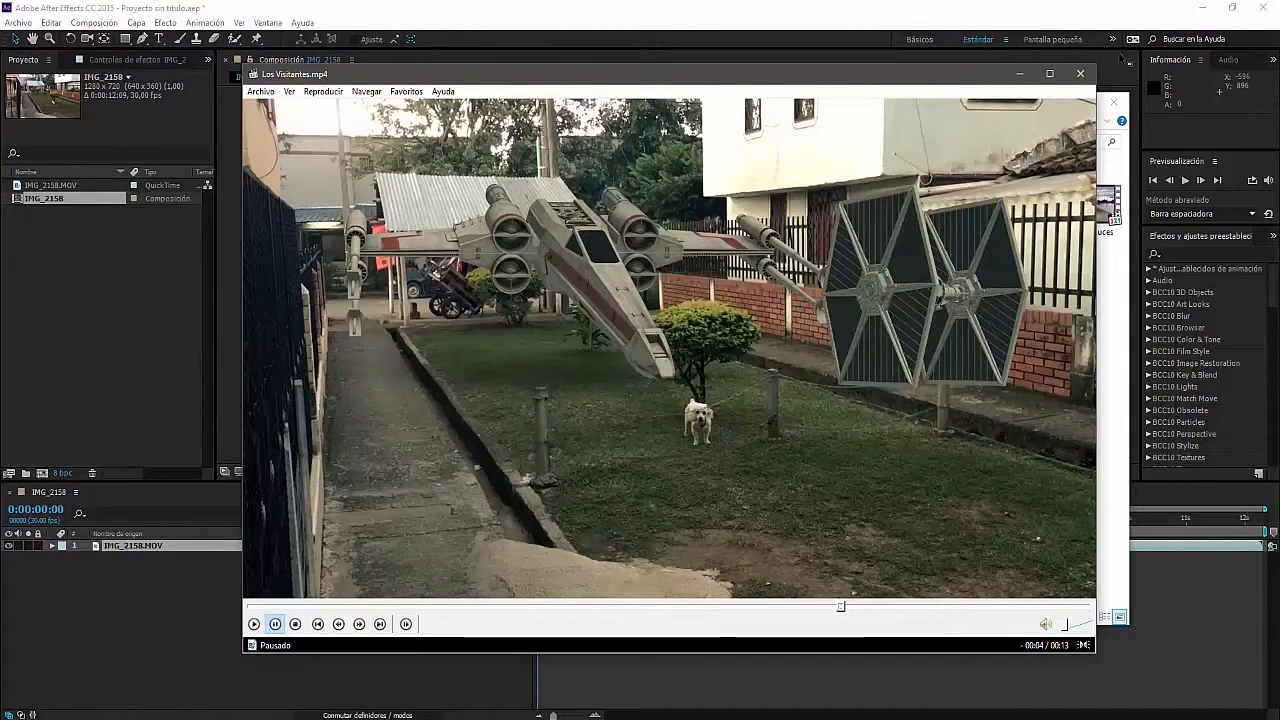
left_click(1081, 75)
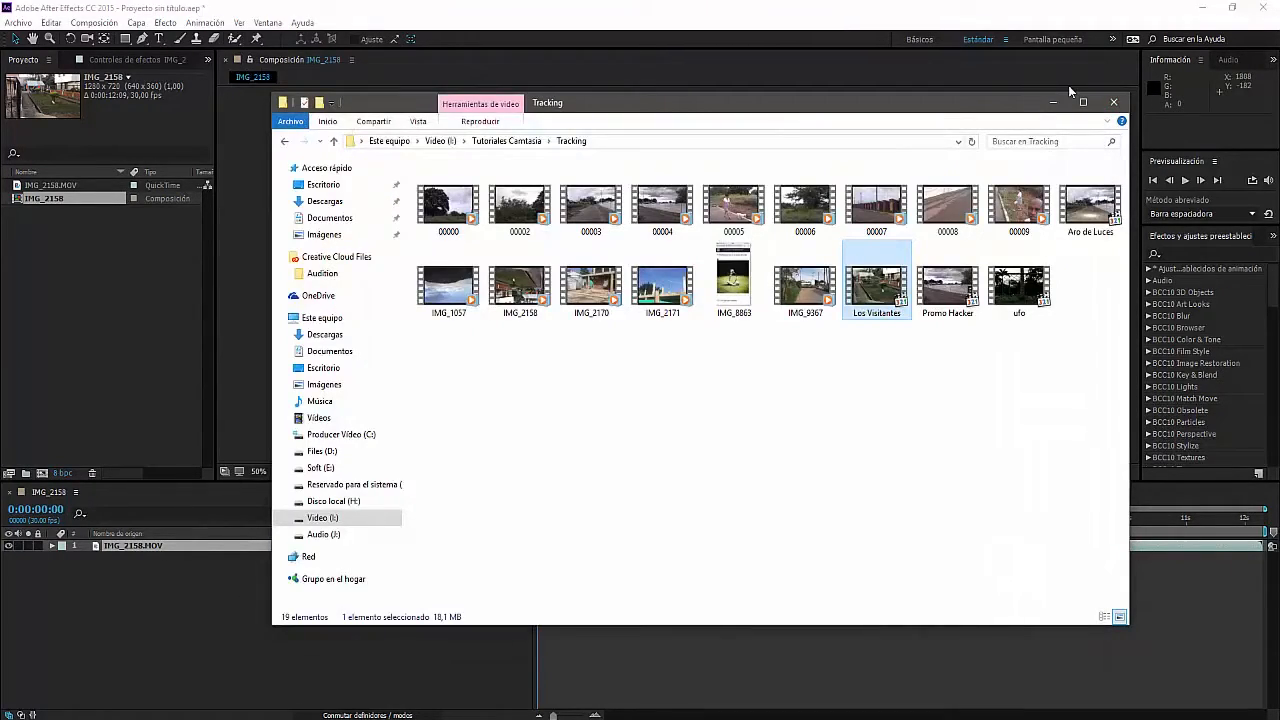
left_click(1068, 85)
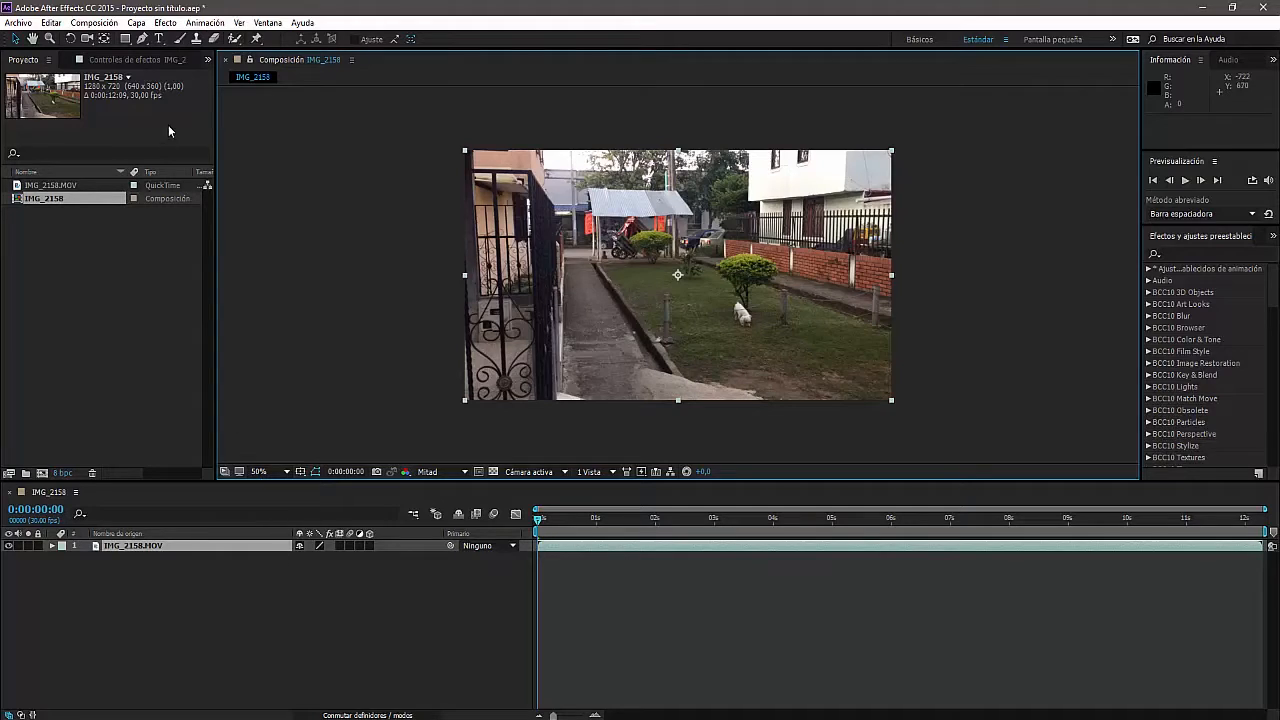
- Apply The Foundry's CameraTracker effect to the IMG_2158.MOV layer
left_click(167, 23)
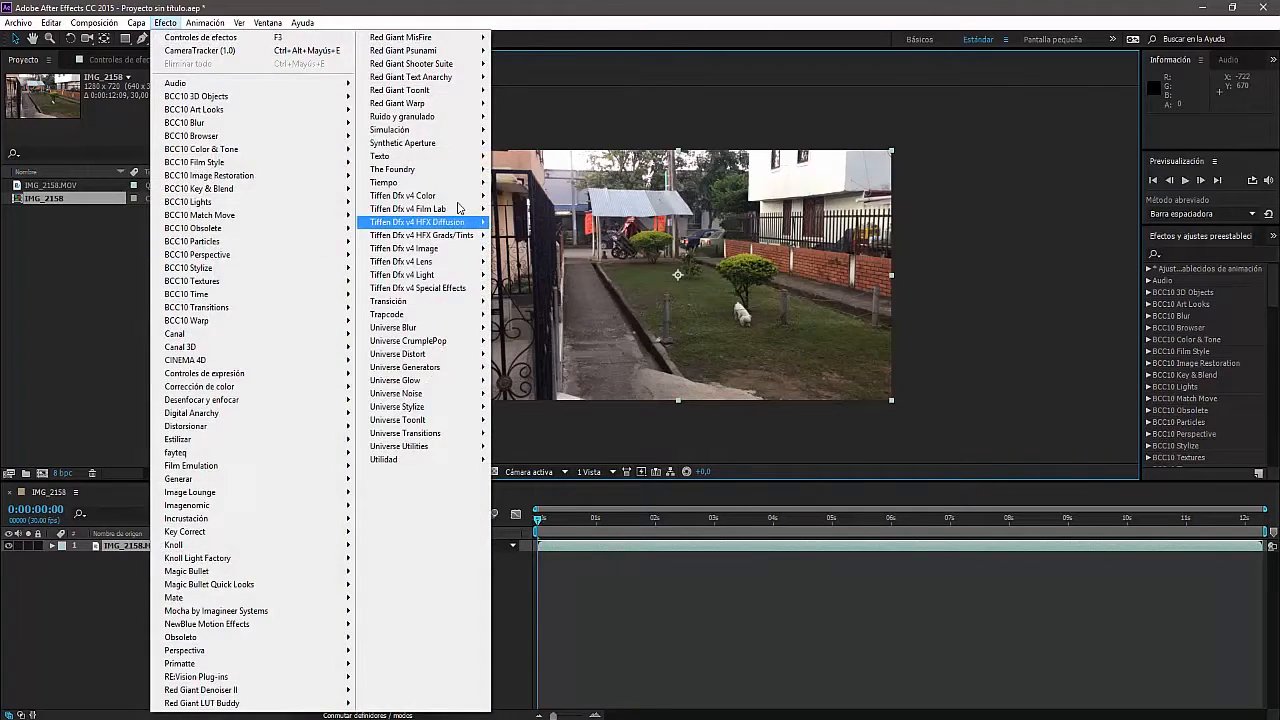
mouse_move(434, 180)
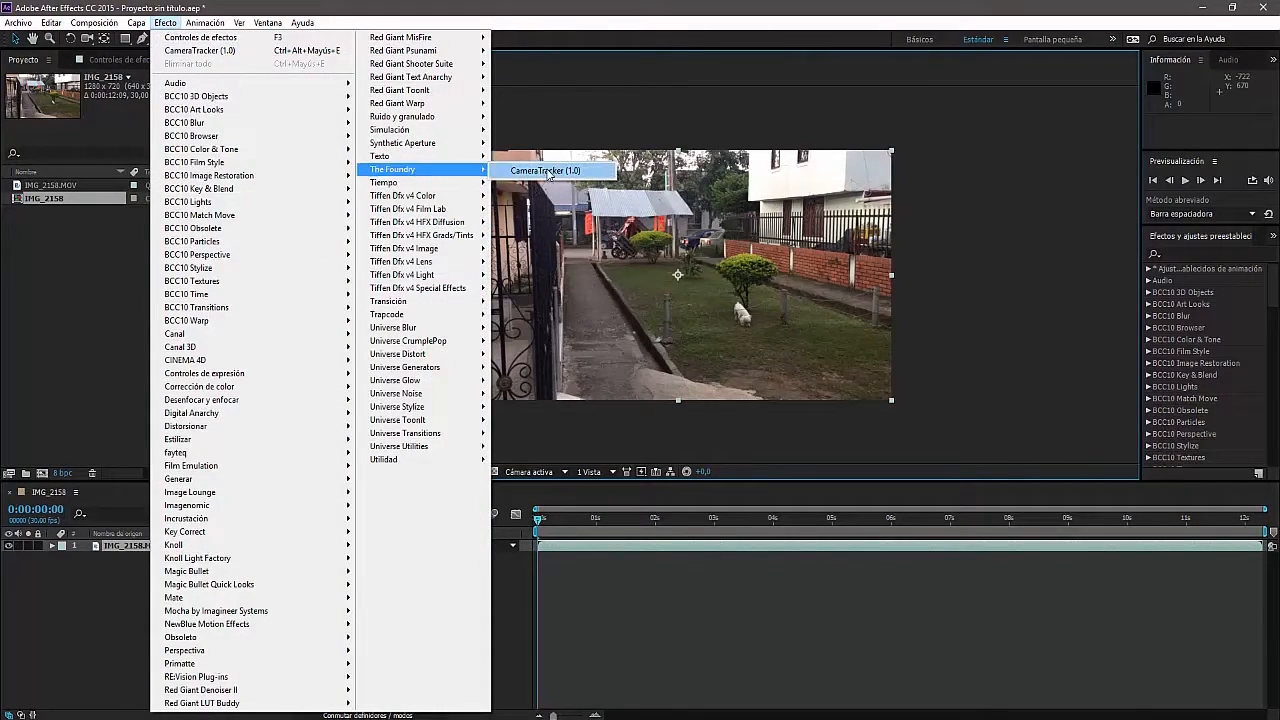
left_click(571, 178)
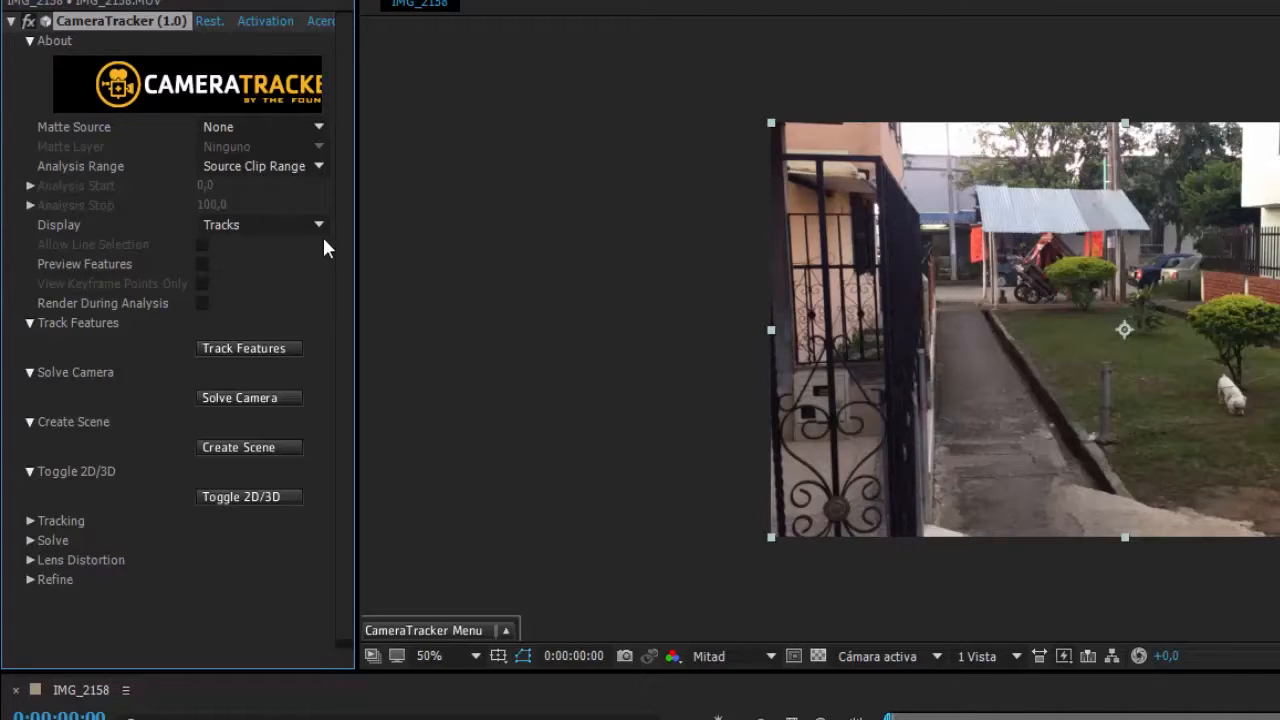
- Set the composition's preview resolution to full and track the clip's features with CameraTracker
left_click(272, 350)
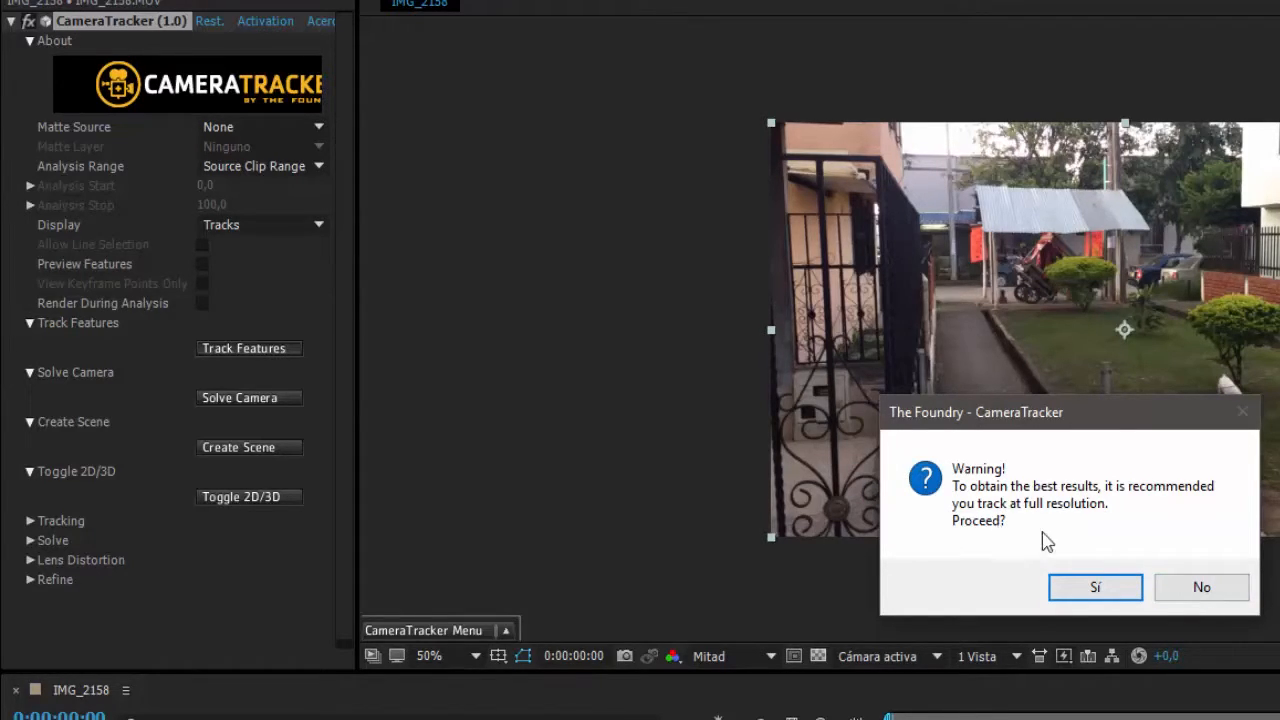
left_click(1225, 594)
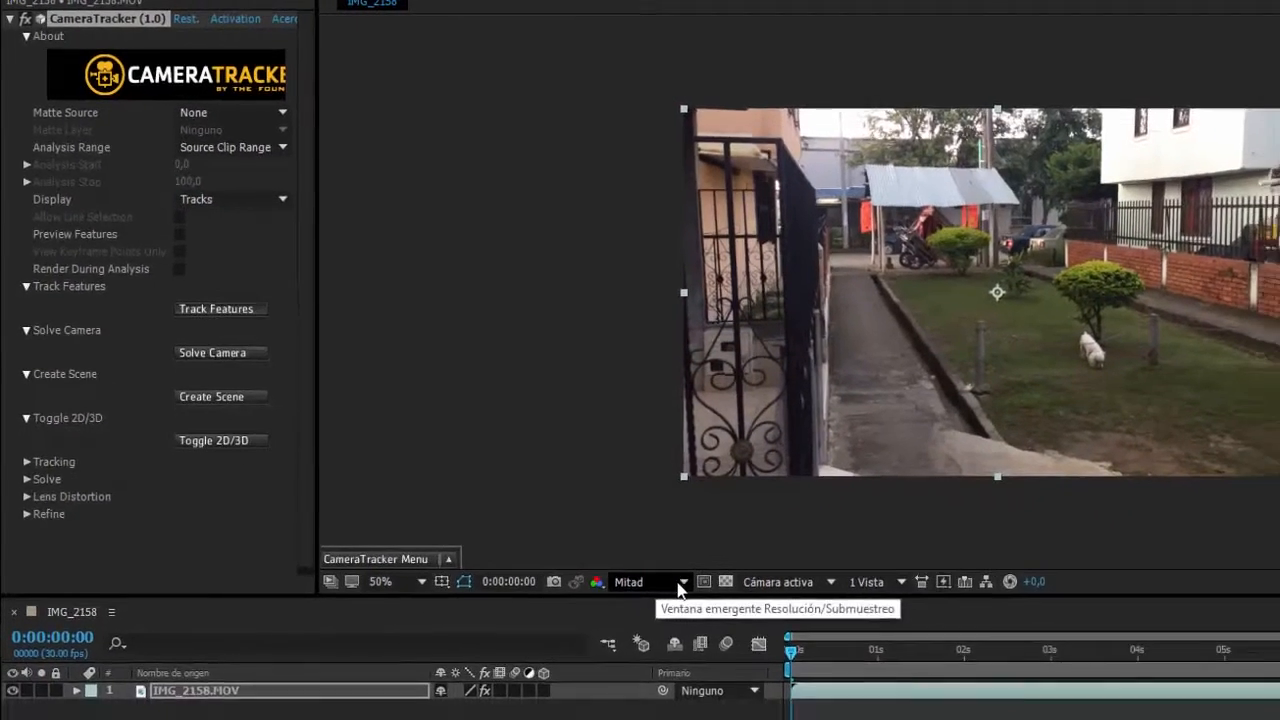
left_click(768, 656)
left_click(676, 622)
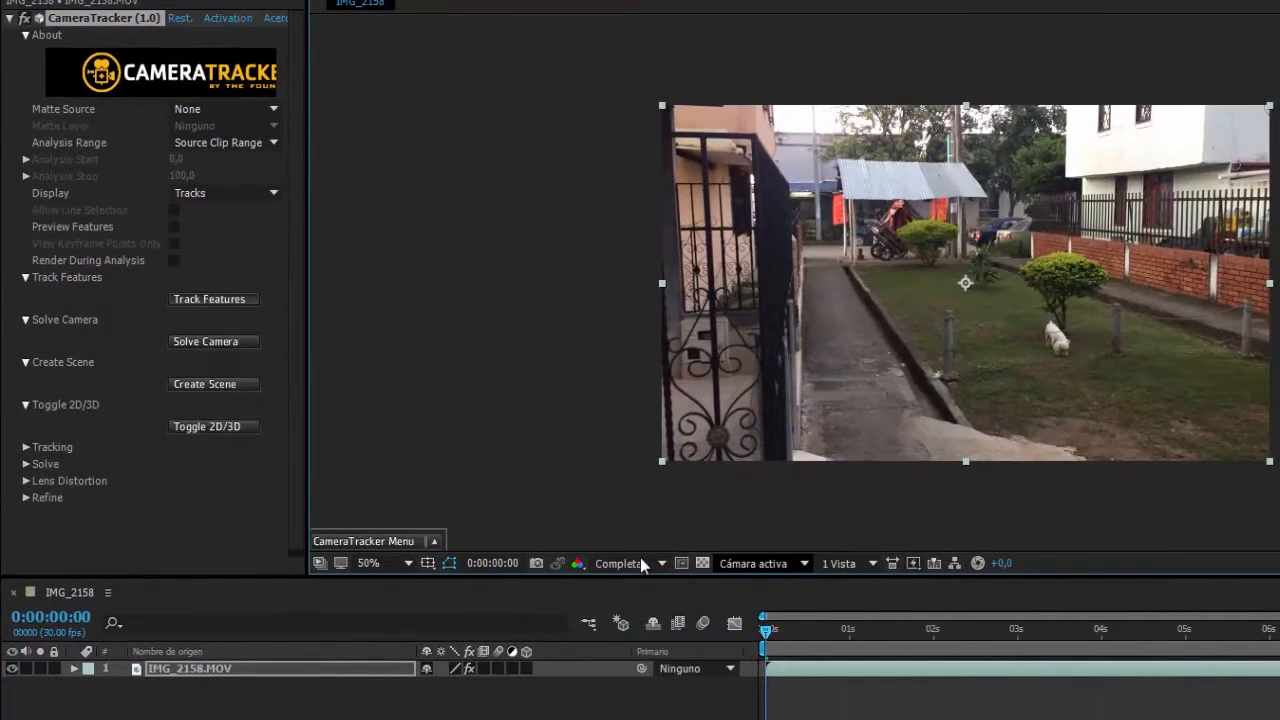
left_click(205, 298)
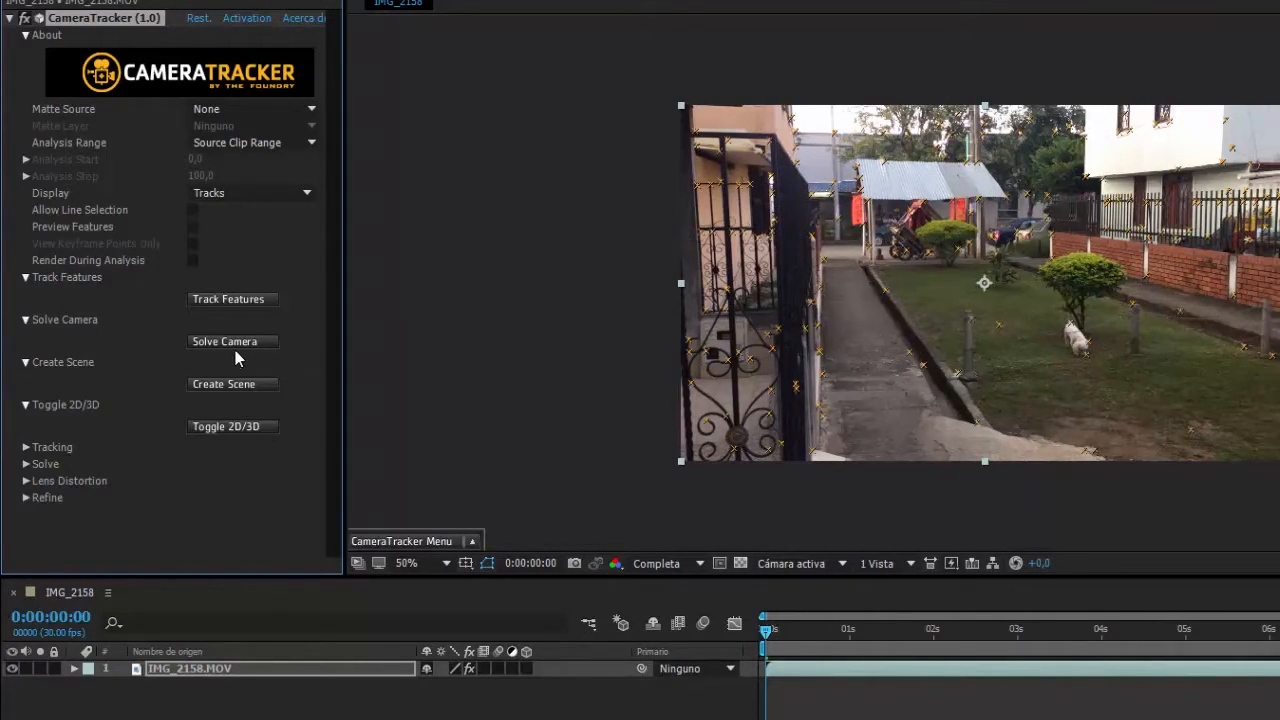
- Solve the camera from the tracked features and play back the composition to check the solved points
left_click(236, 342)
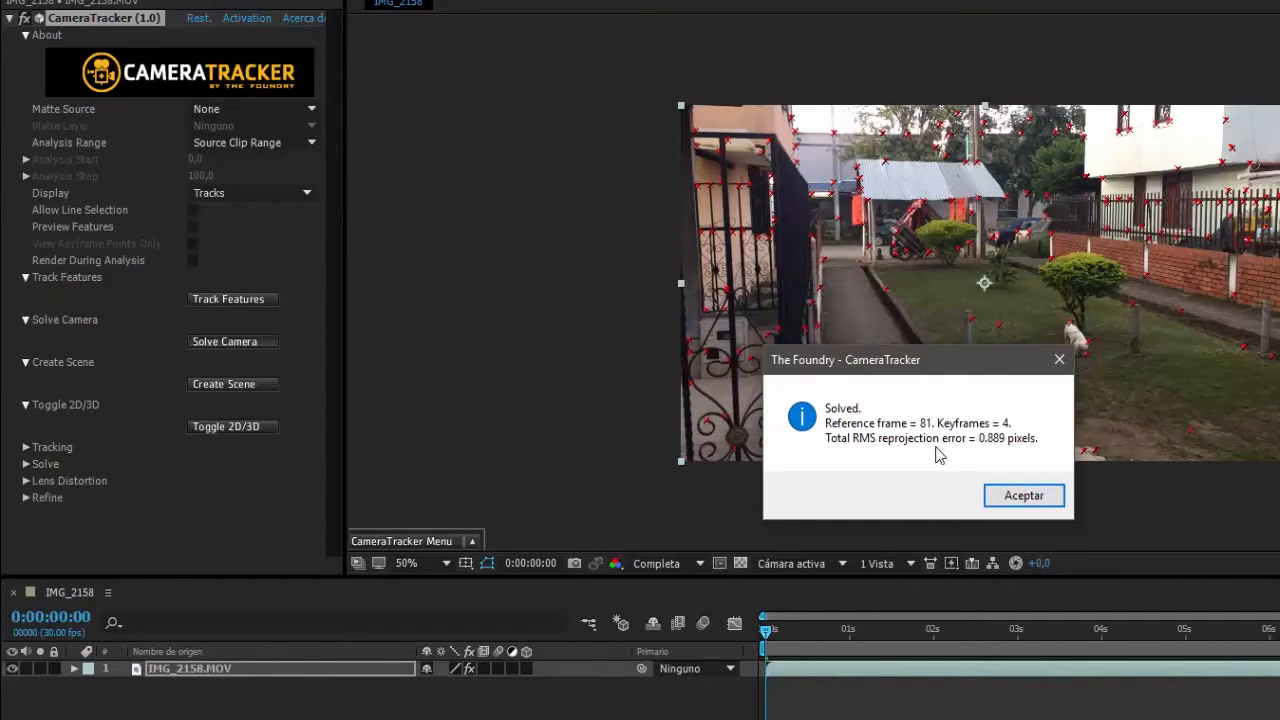
left_click(997, 497)
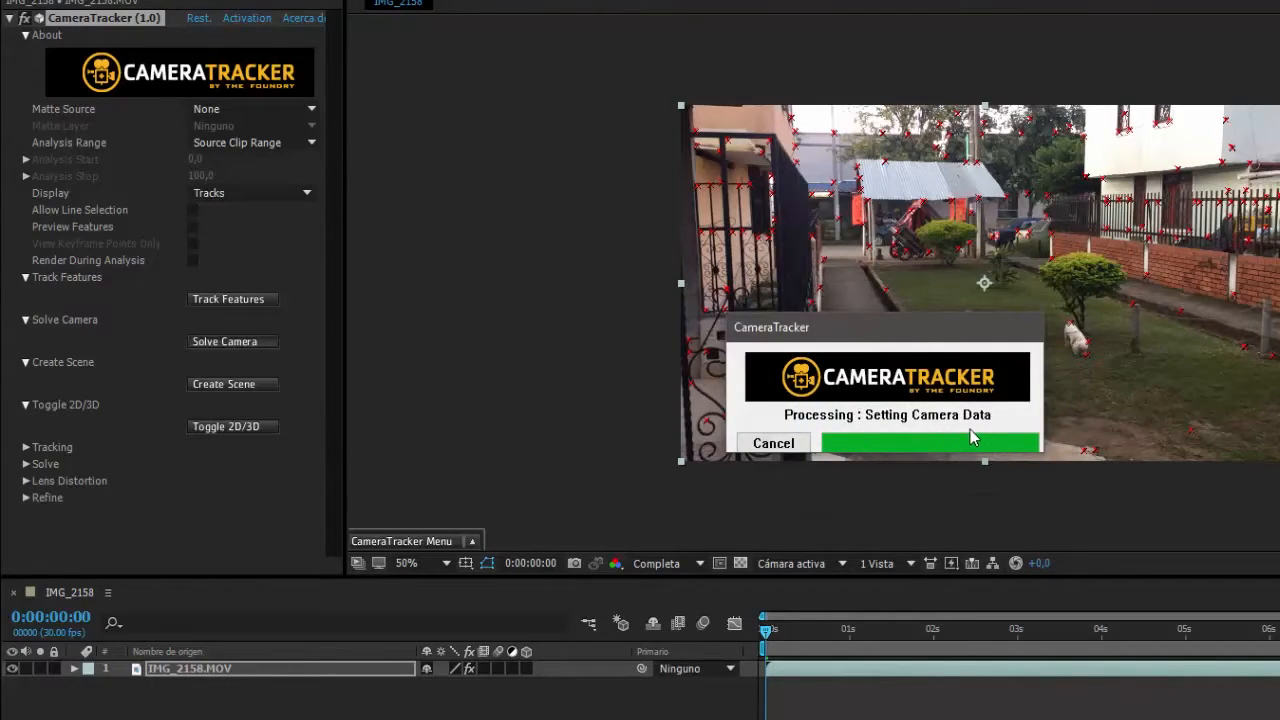
key("space")
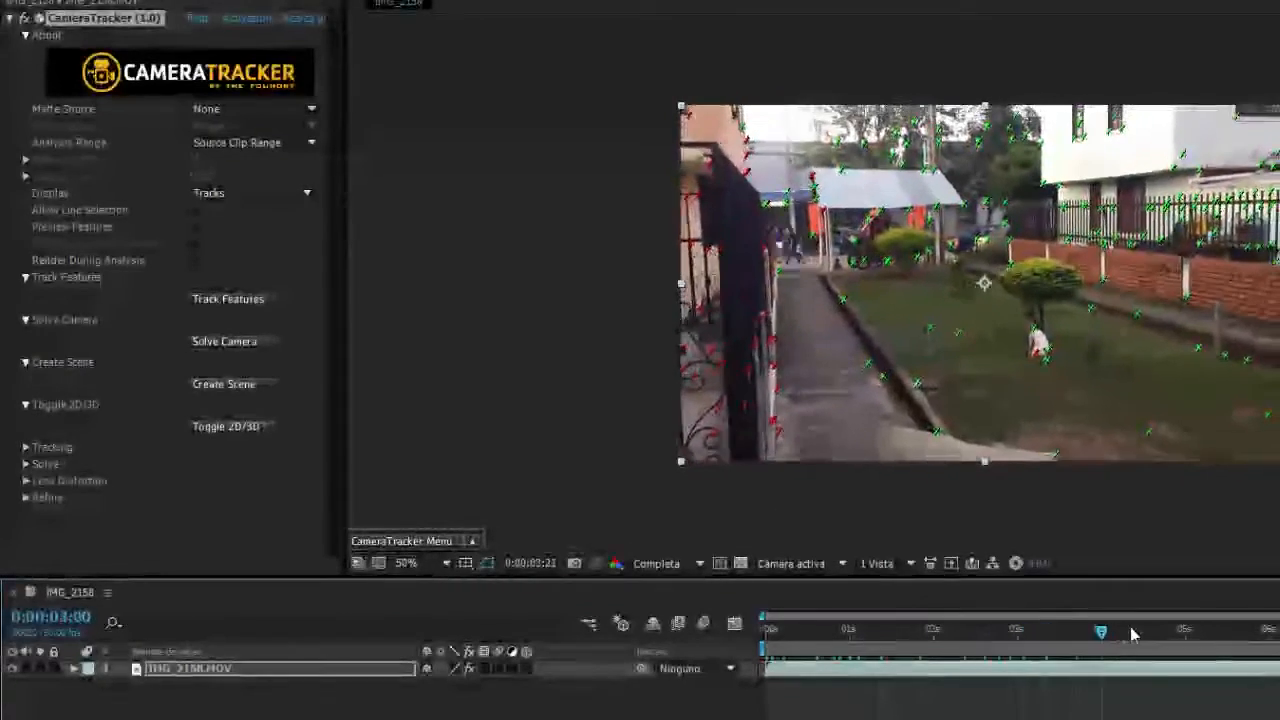
key("space")
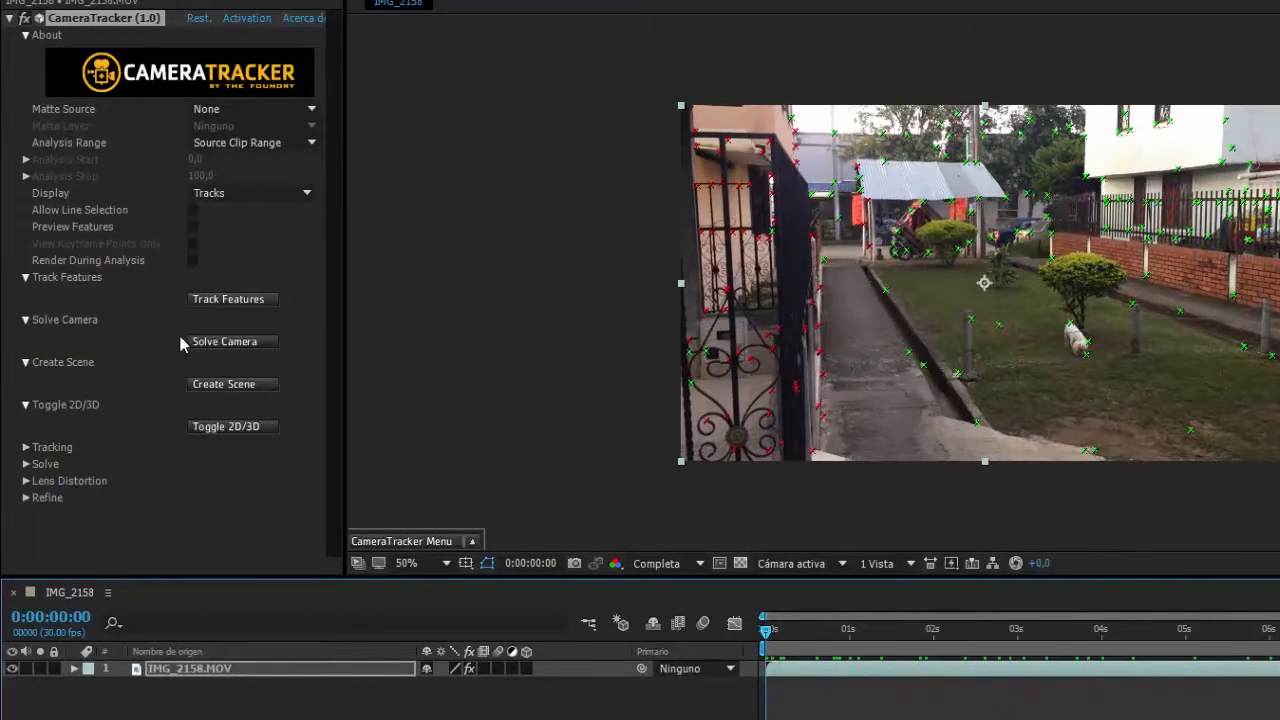
- Create the CameraTracker scene and inspect its null object and camera layers
left_click(238, 388)
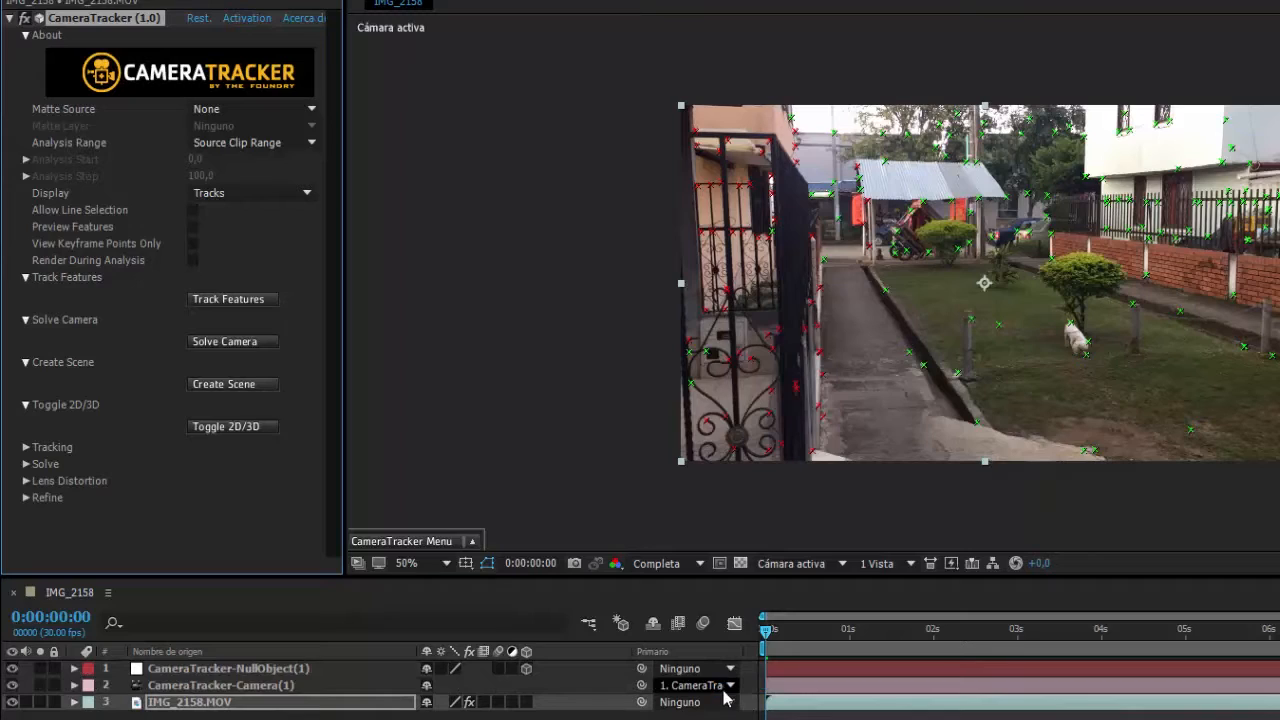
left_click(233, 668)
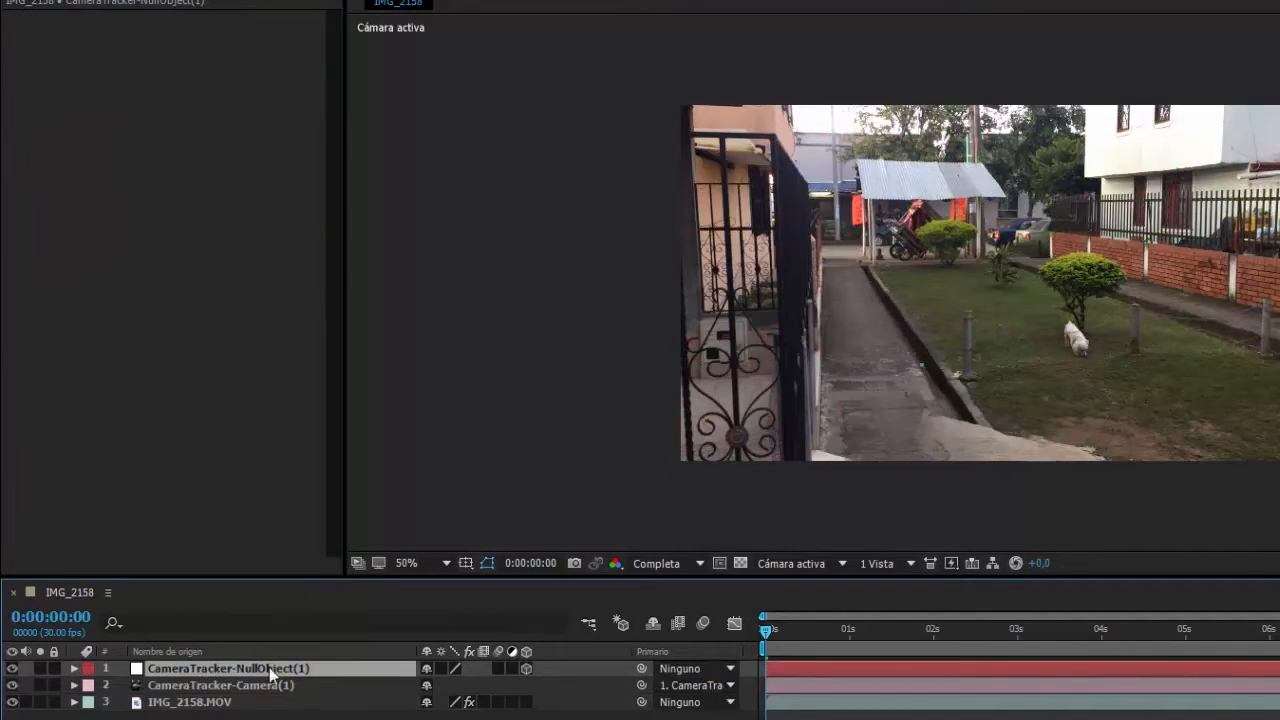
left_click(205, 687)
- Reselect the CameraTracker effect on IMG_2158.MOV and create a null object from the track point atop the post beside the walkway
left_click(216, 704)
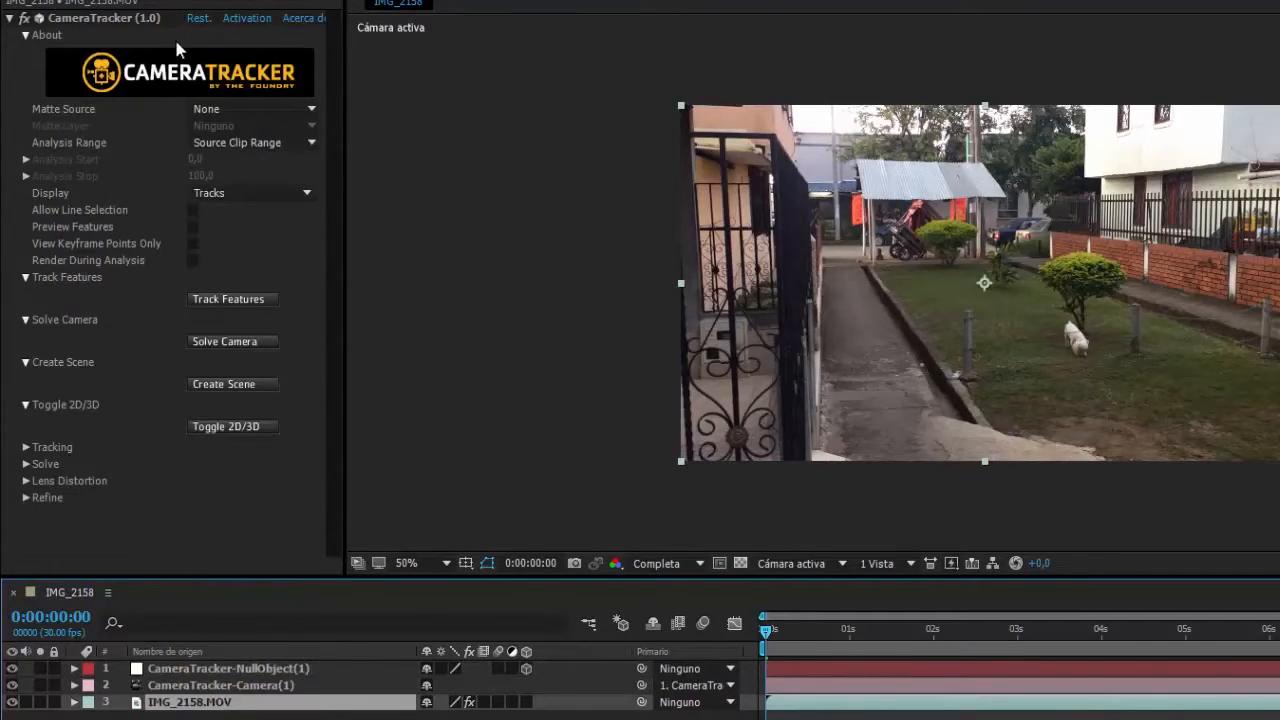
left_click(121, 20)
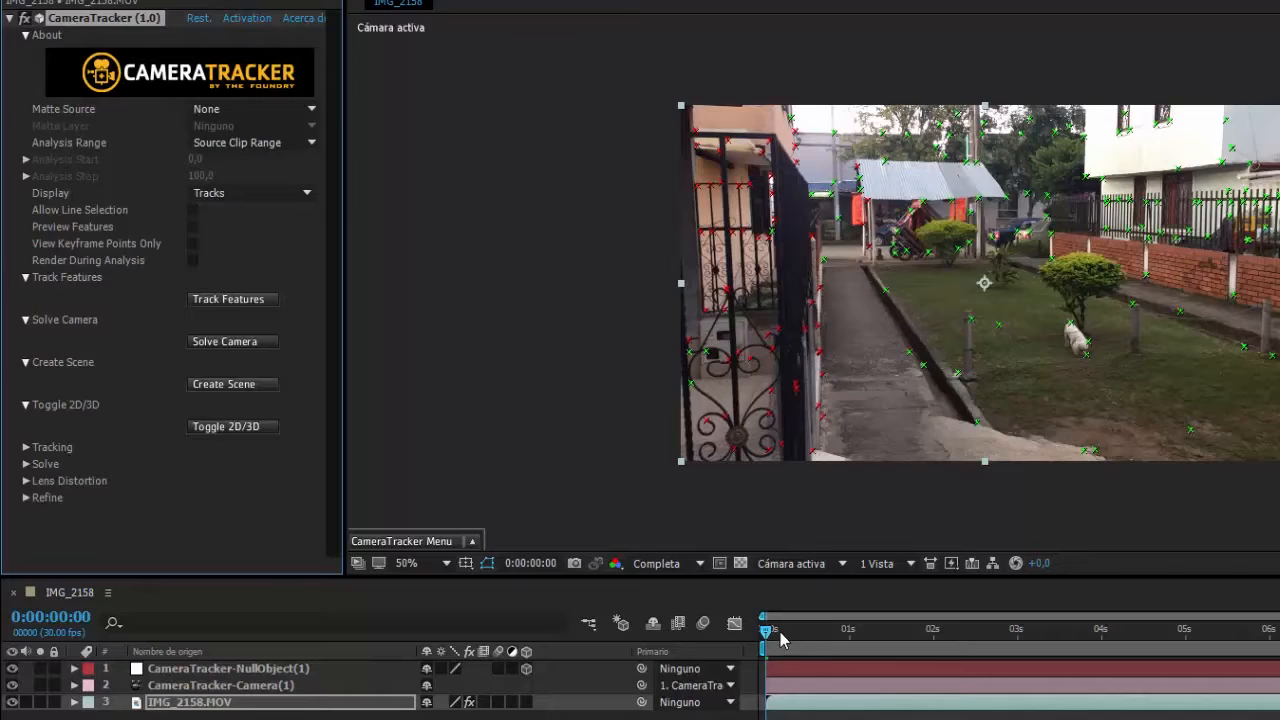
left_click_drag(779, 631, 577, 618)
scroll(802, 421, "up", 2)
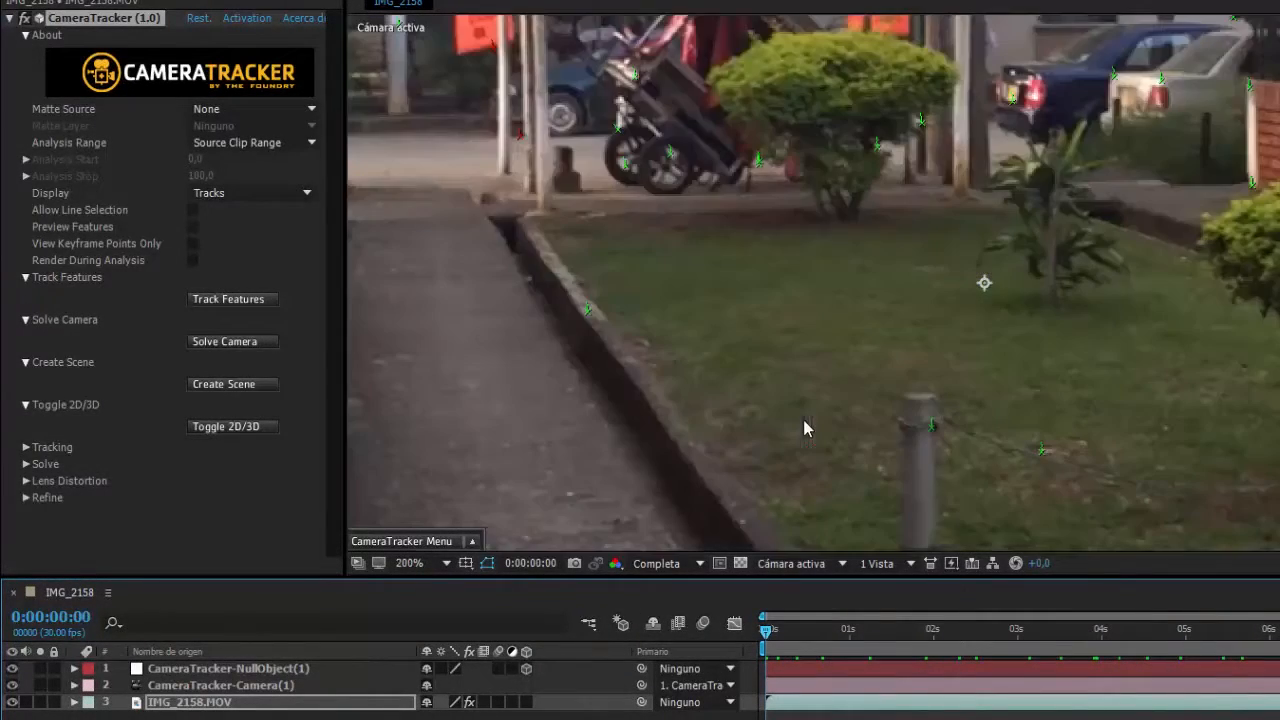
scroll(993, 362, "down", 2)
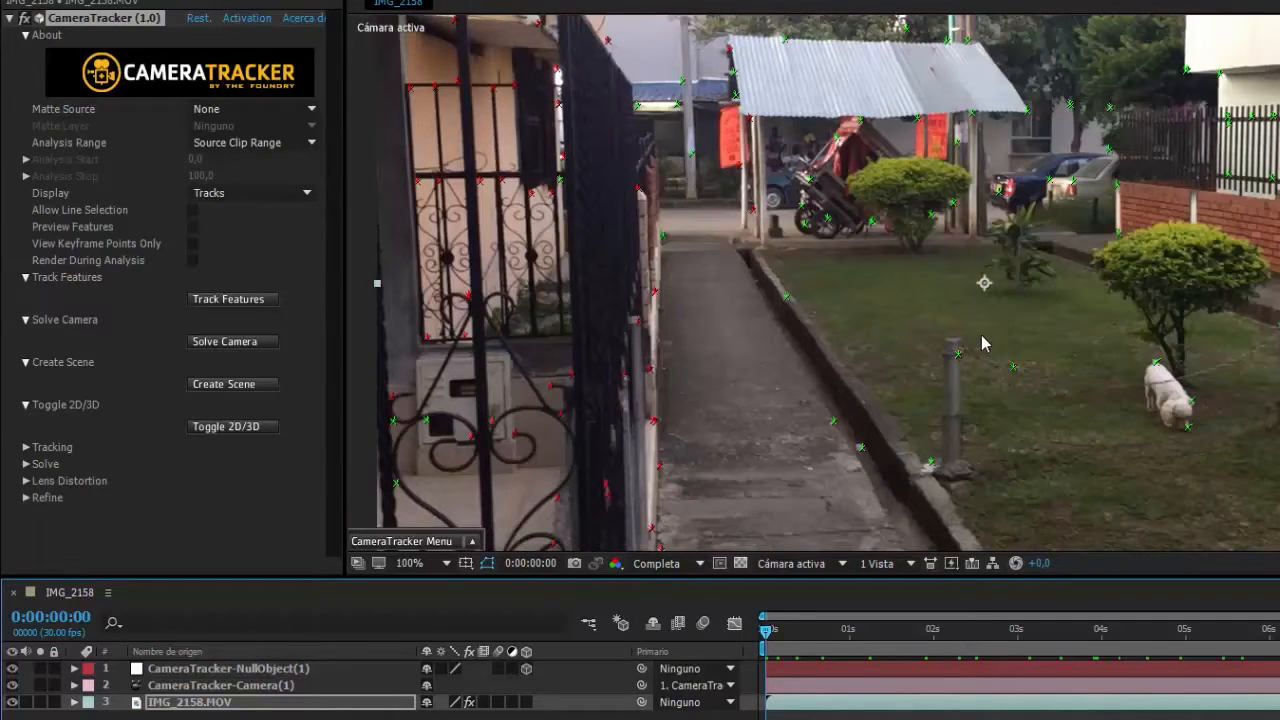
mouse_move(960, 355)
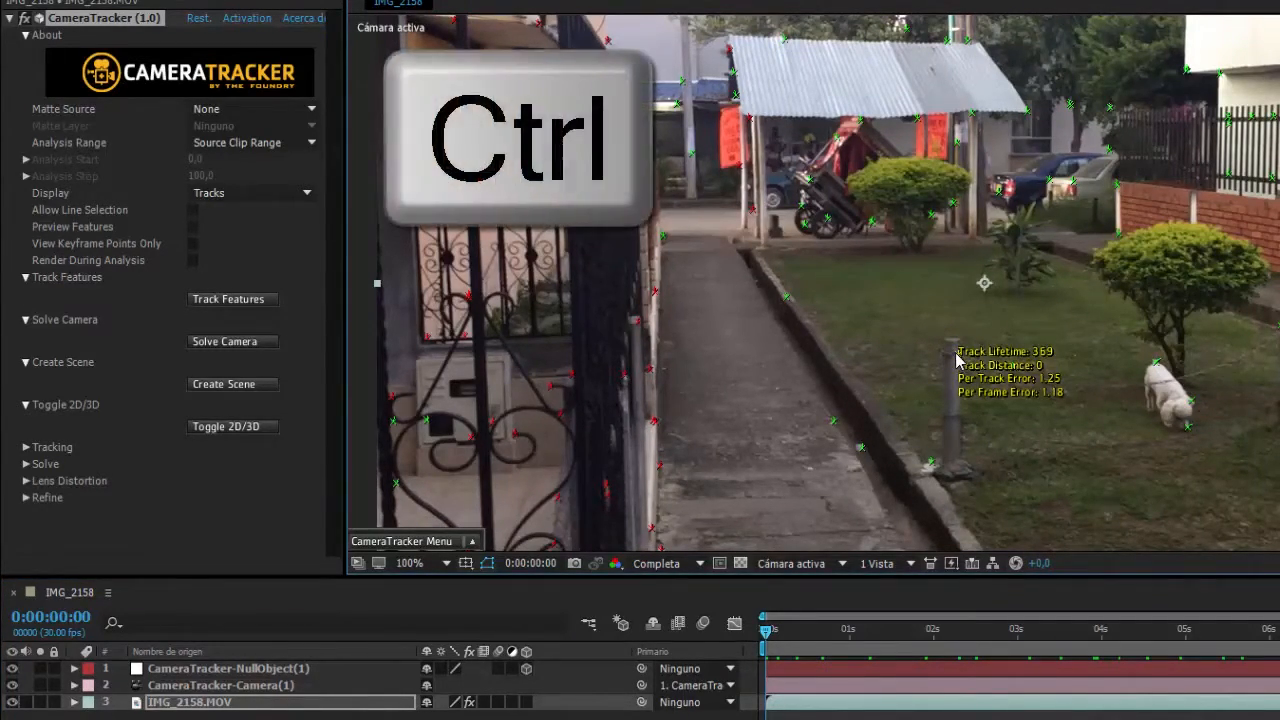
right_click(960, 360, "ctrl")
mouse_move(1010, 408)
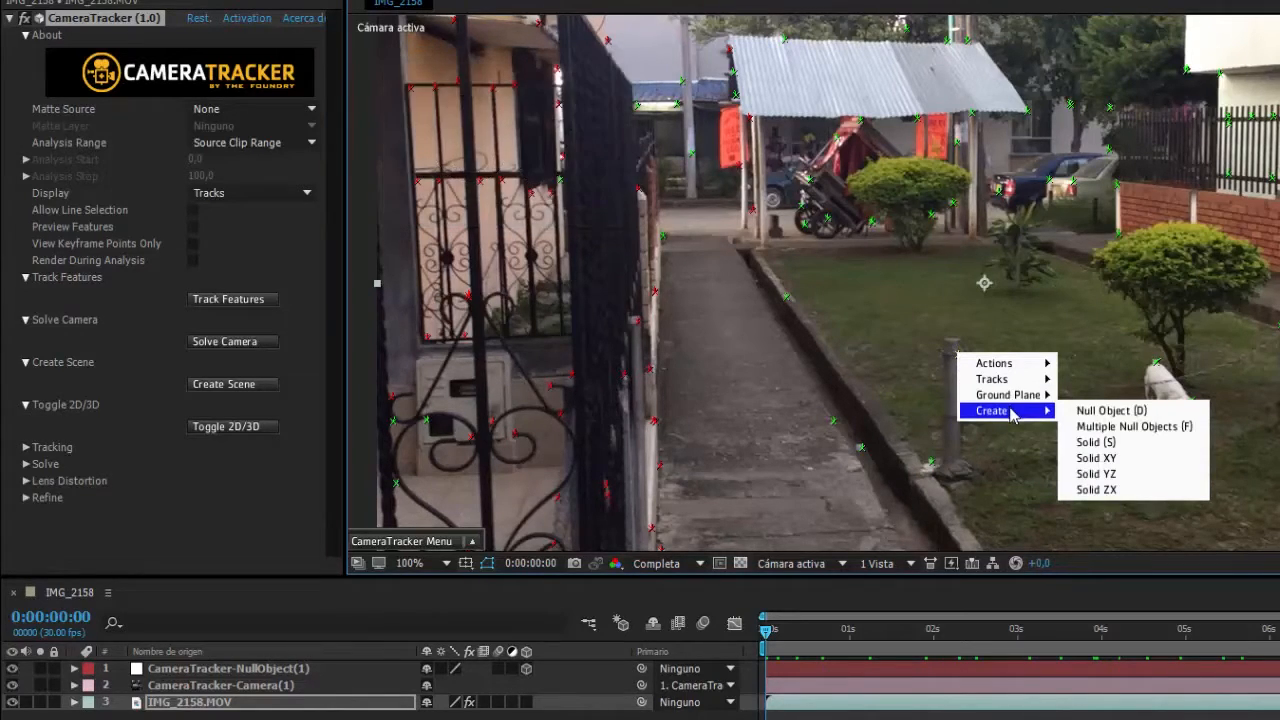
left_click(1125, 414)
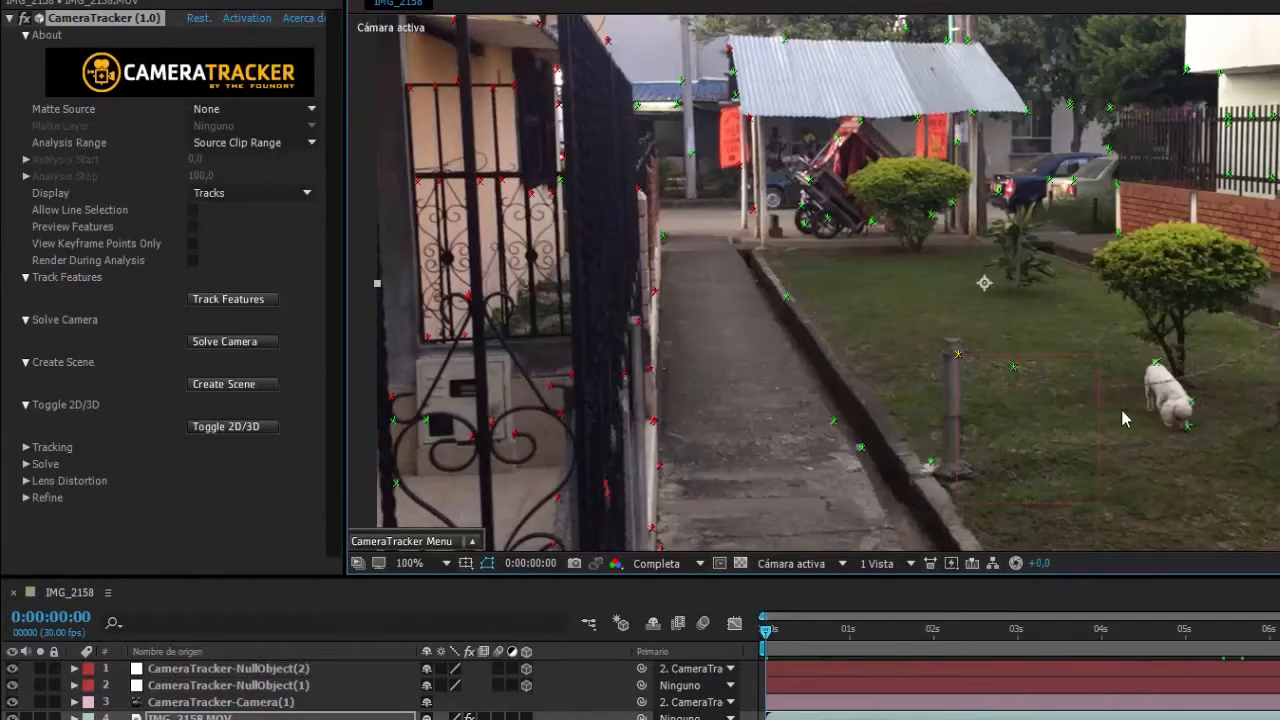
- Rename the CameraTracker-NullObject(2) layer as Tracker
left_click(205, 668)
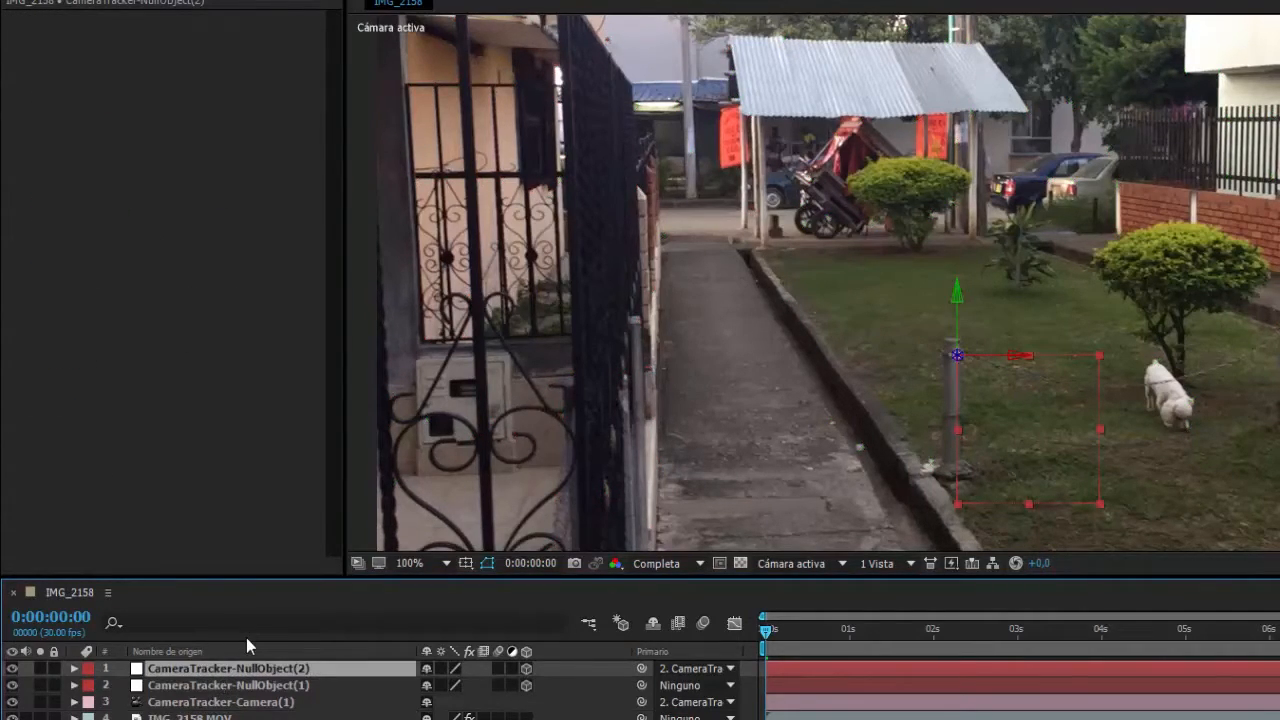
key("Return")
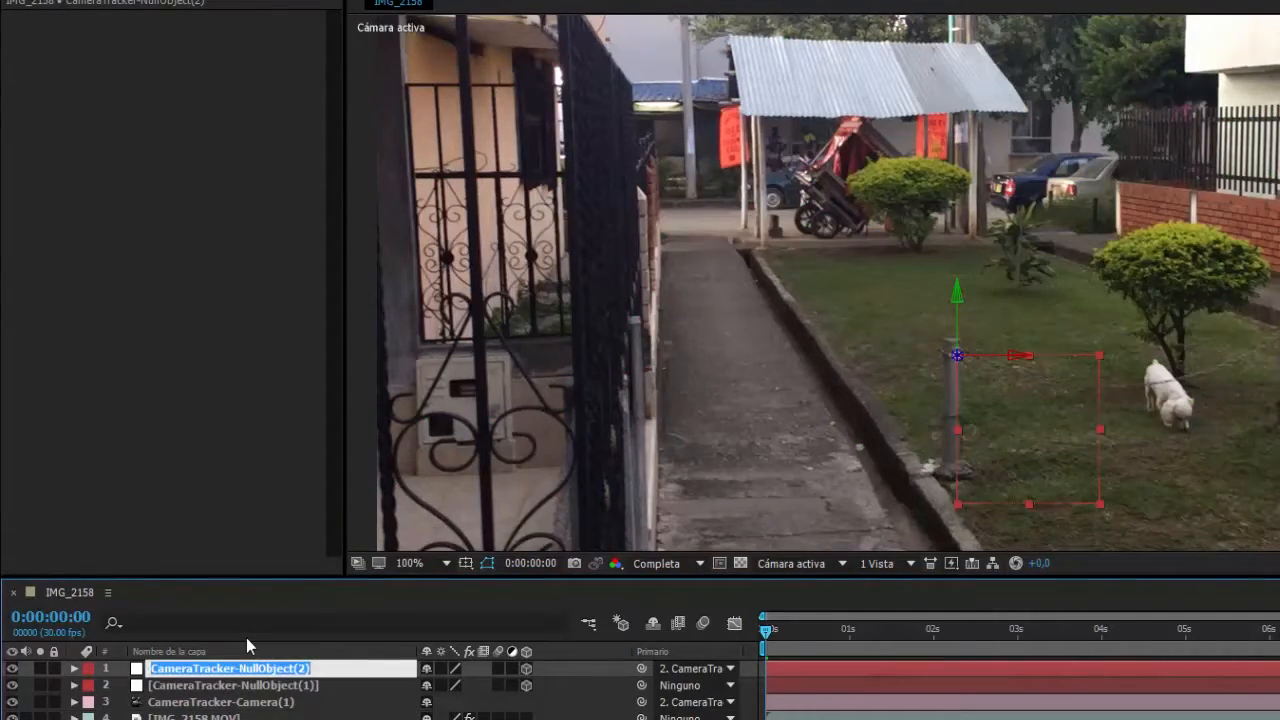
type("Trcker")
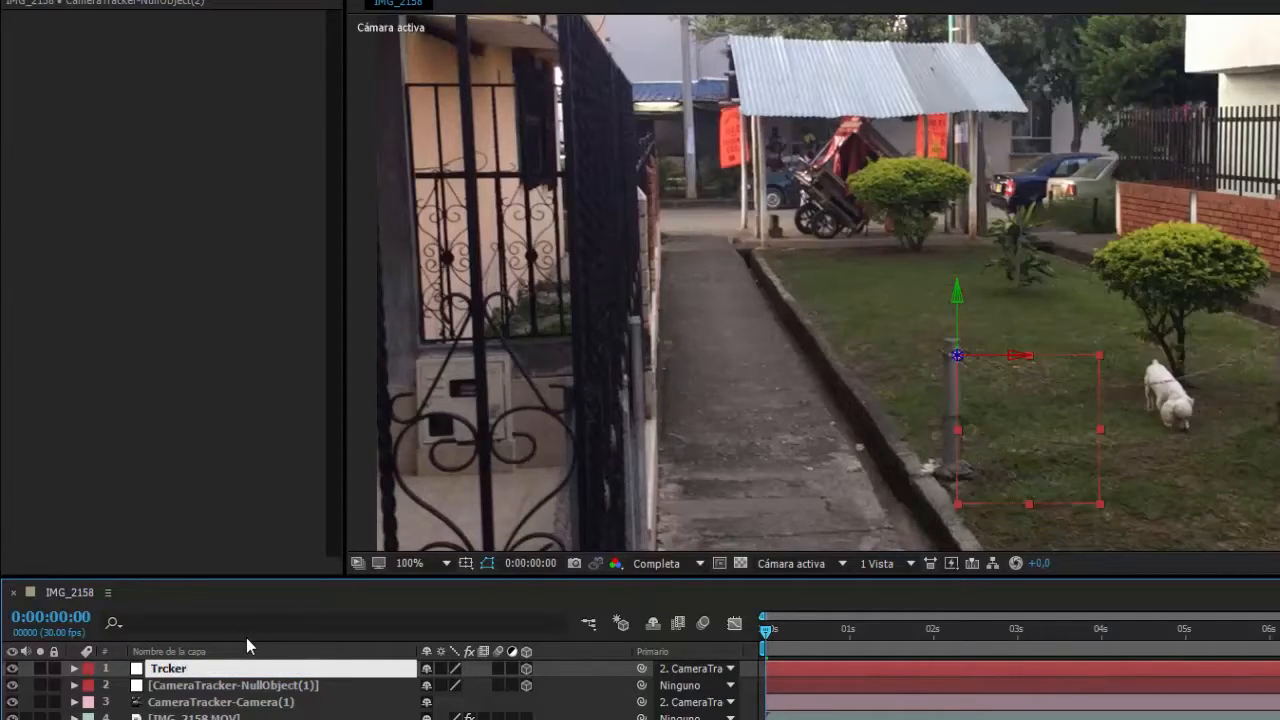
key("Left")
key("Left")
key("Left")
key("Left")
type("a")
key("Return")
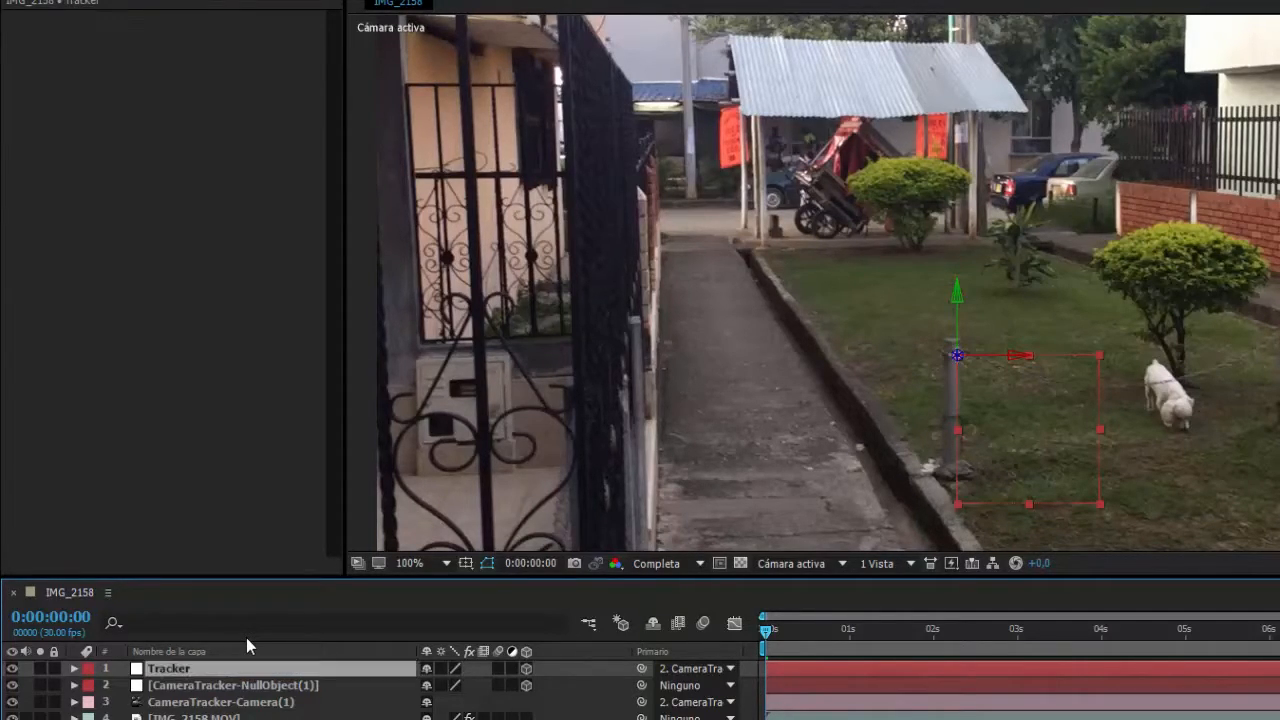
- Scale the Tracker null down uniformly to about 56% and deselect it
key("s")
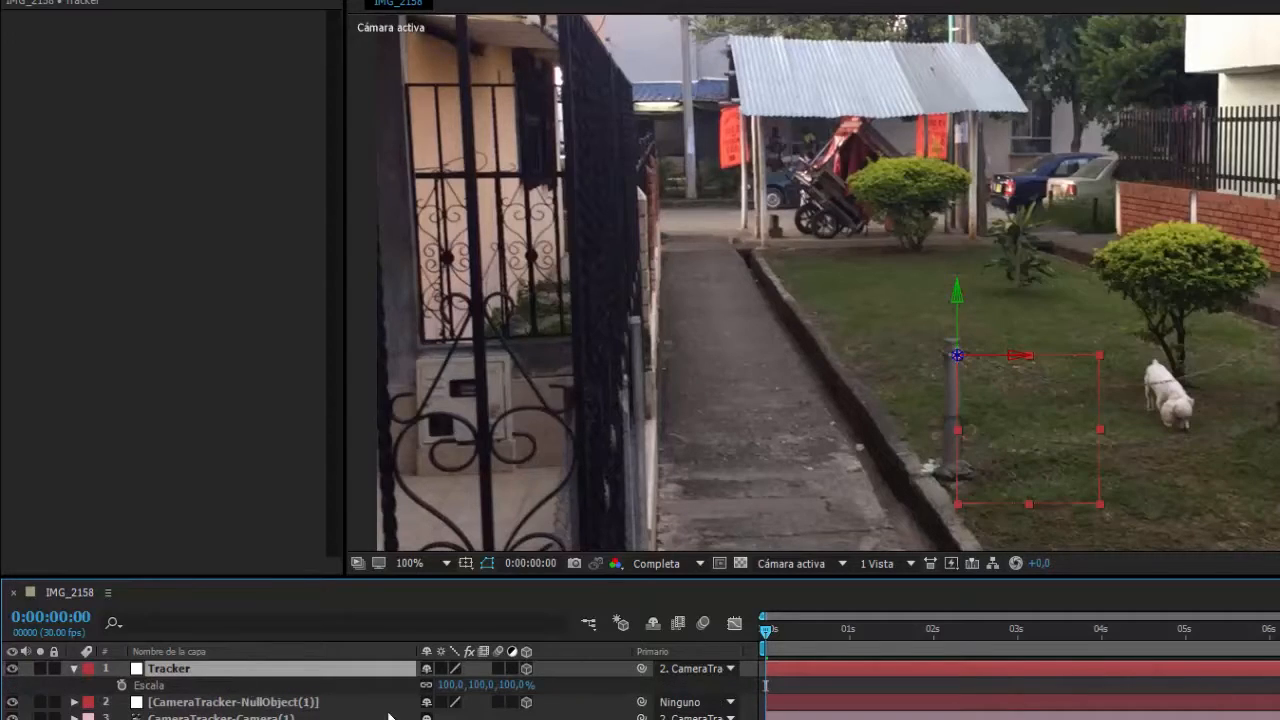
left_click_drag(455, 685, 414, 685)
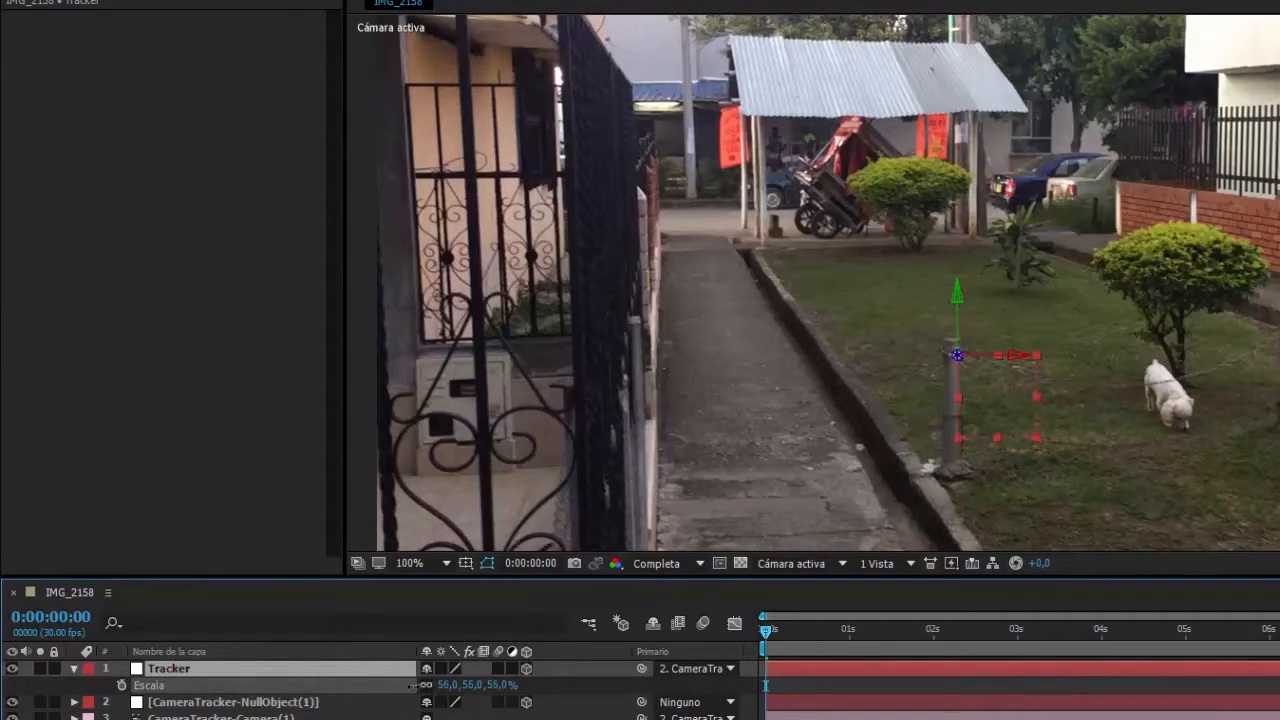
key("s")
key("ctrl+shift+a")
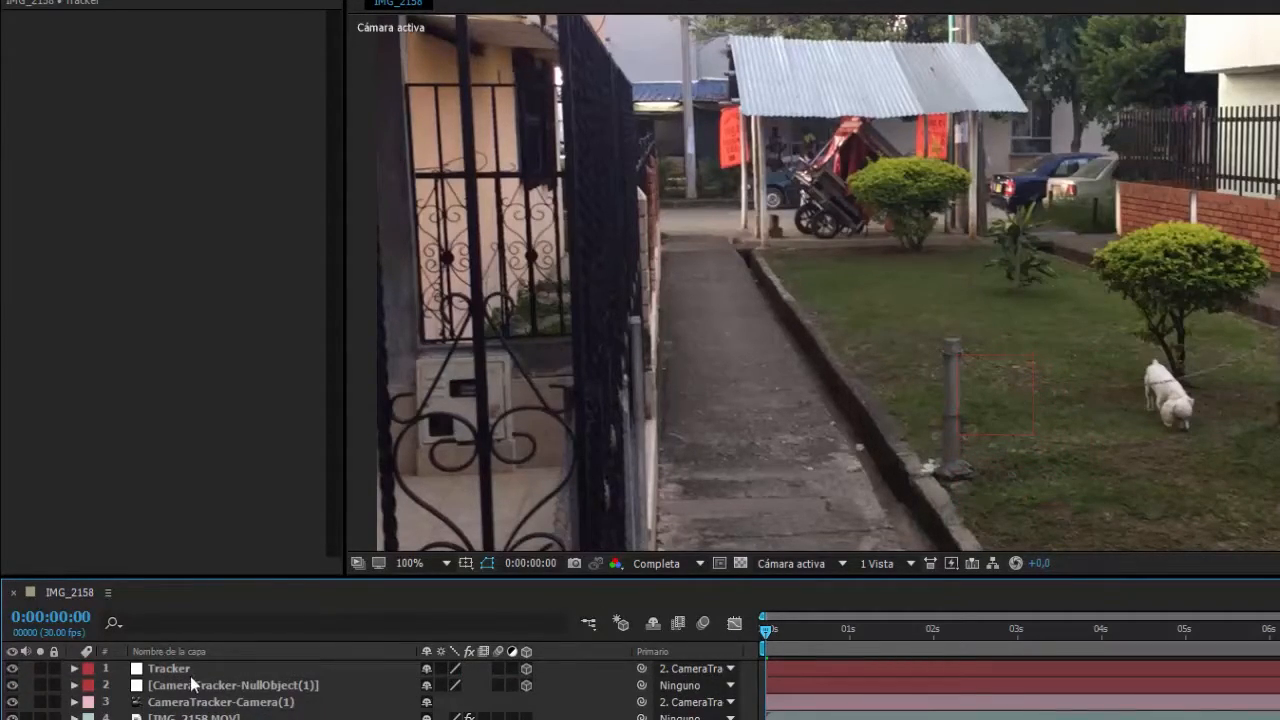
- Play back the composition to check how the Tracker null follows the post, and return to the first frame
left_click(739, 668)
key("space")
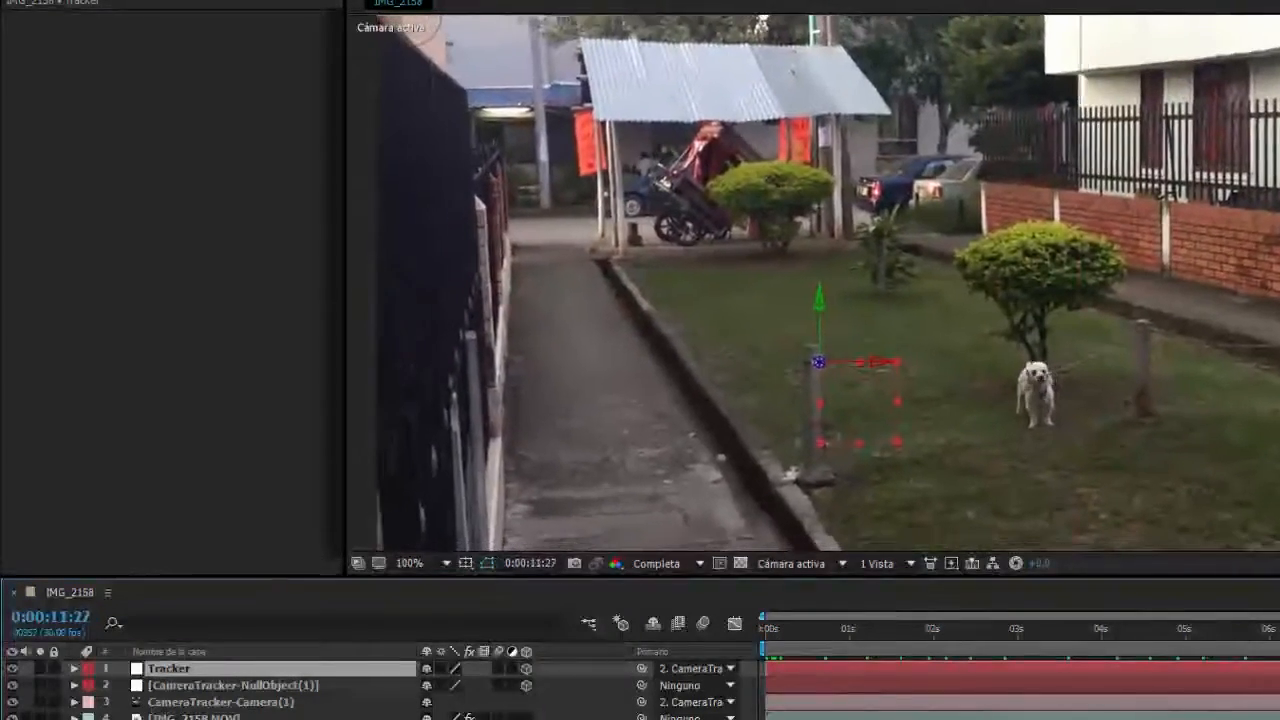
left_click_drag(1279, 640, 766, 640)
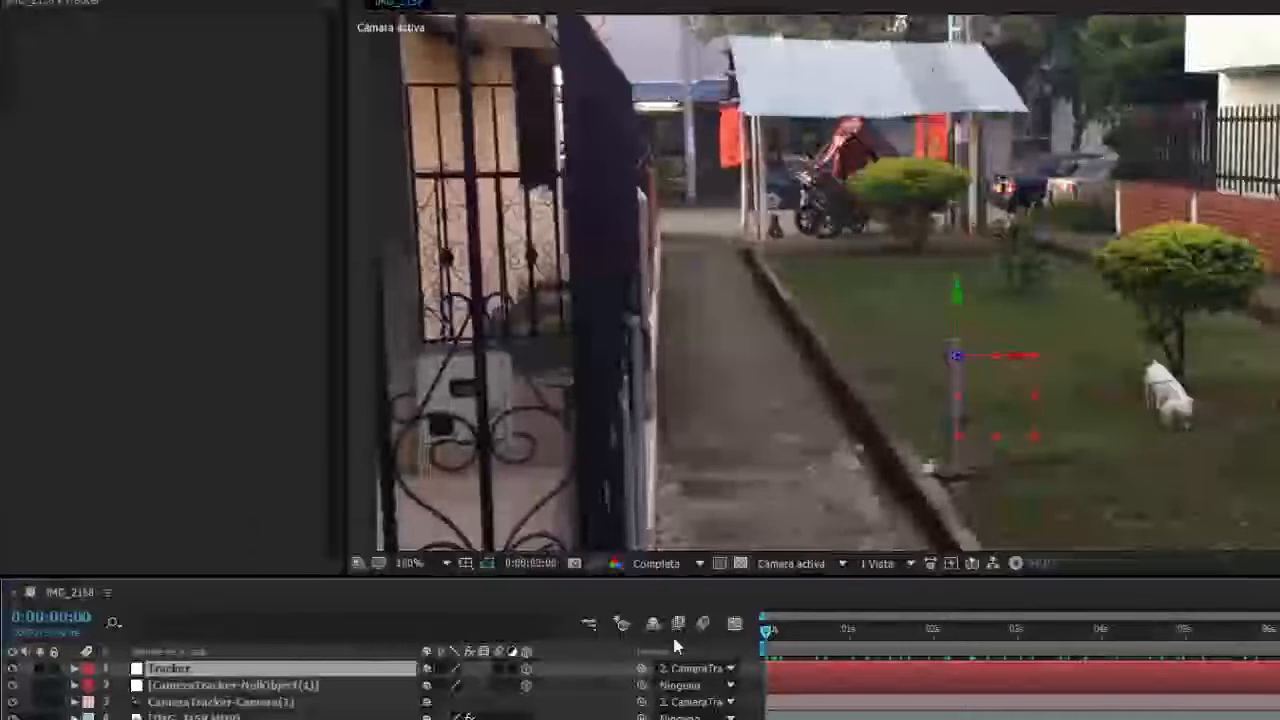
- Hide the CameraTracker-NullObject(1) layer and clear the layer selection
left_click(12, 685)
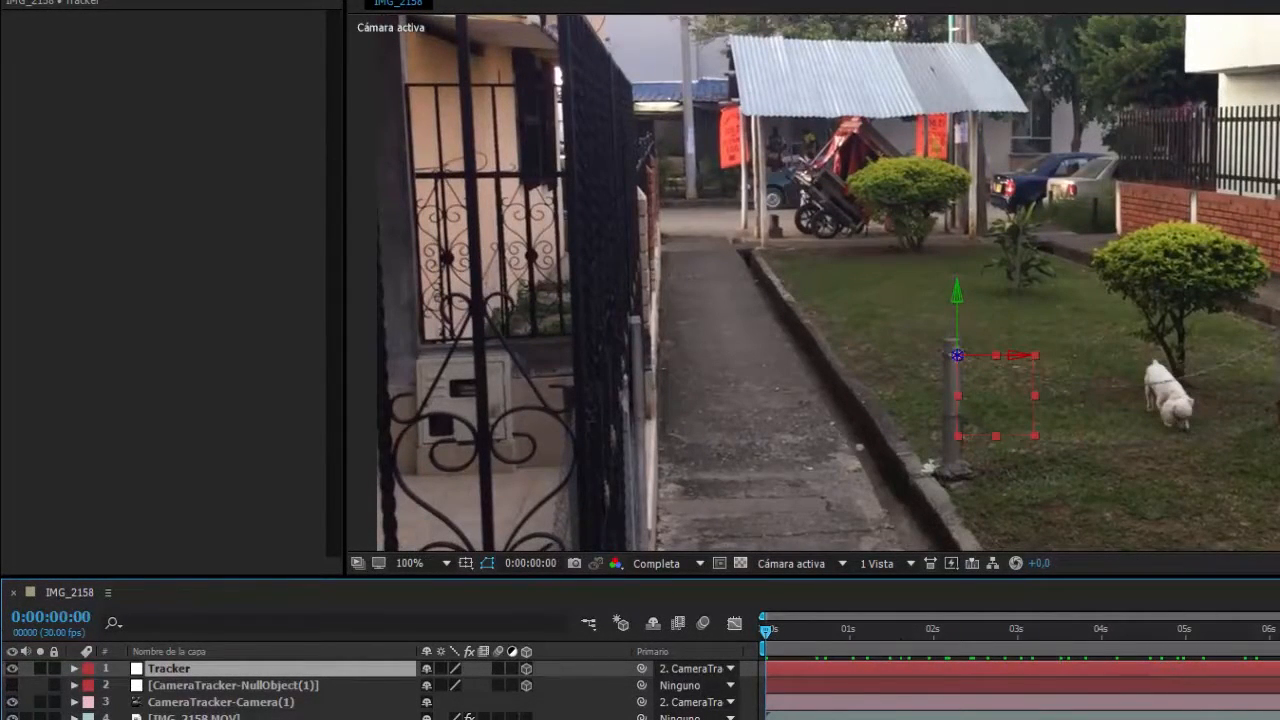
key("F2")
left_click_drag(772, 644, 338, 686)
left_click(188, 673)
scroll(735, 455, "down", 1)
- Create a black solid named E3D at the composition's size
right_click(280, 703)
mouse_move(346, 499)
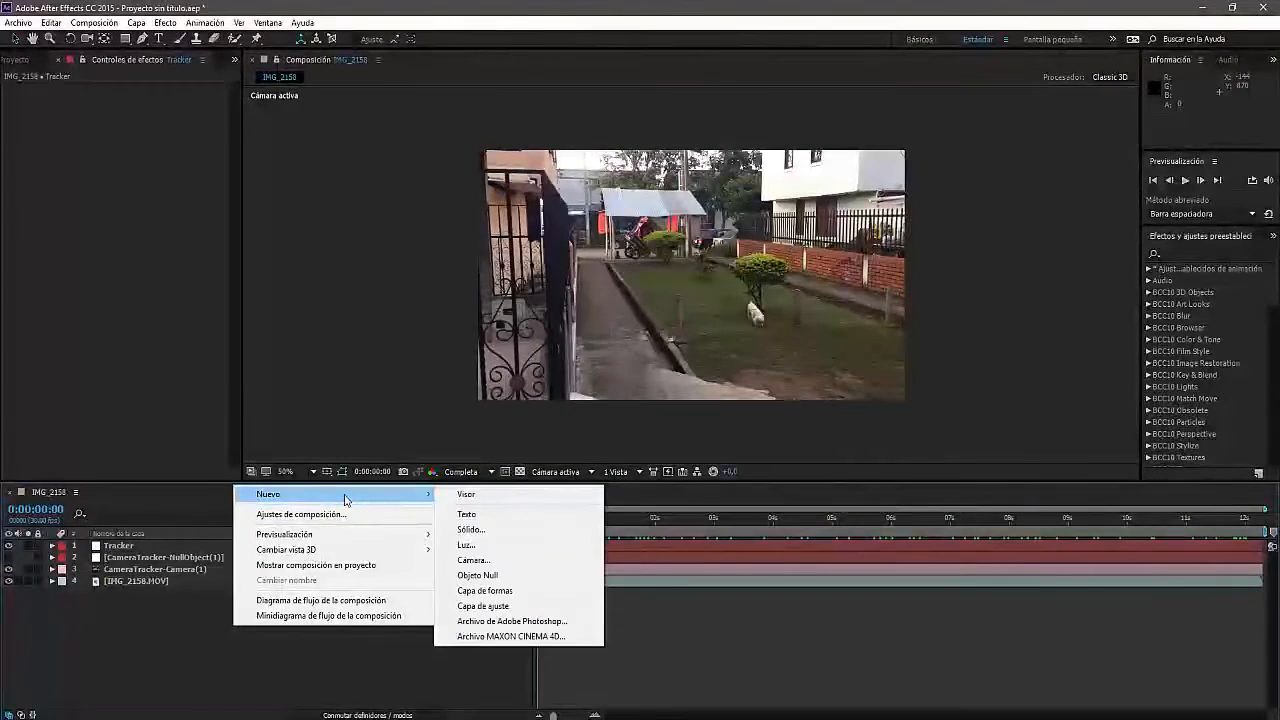
left_click(486, 530)
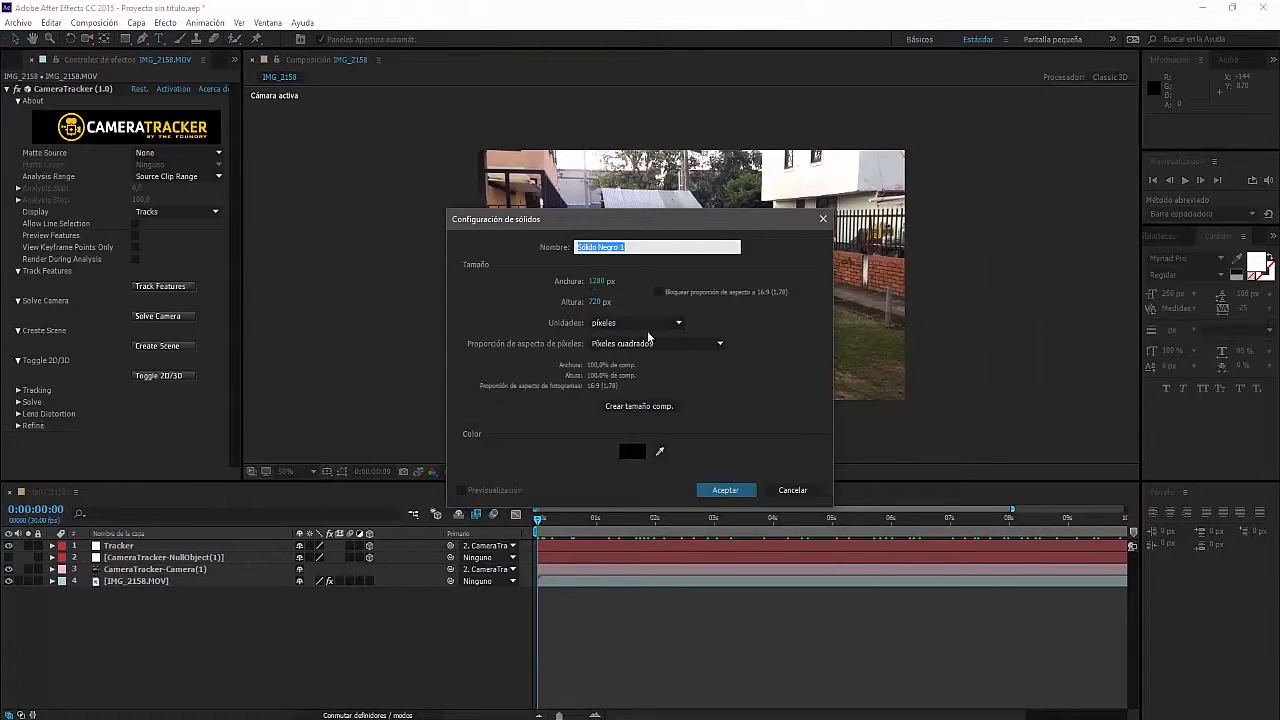
type("E3D")
left_click(632, 406)
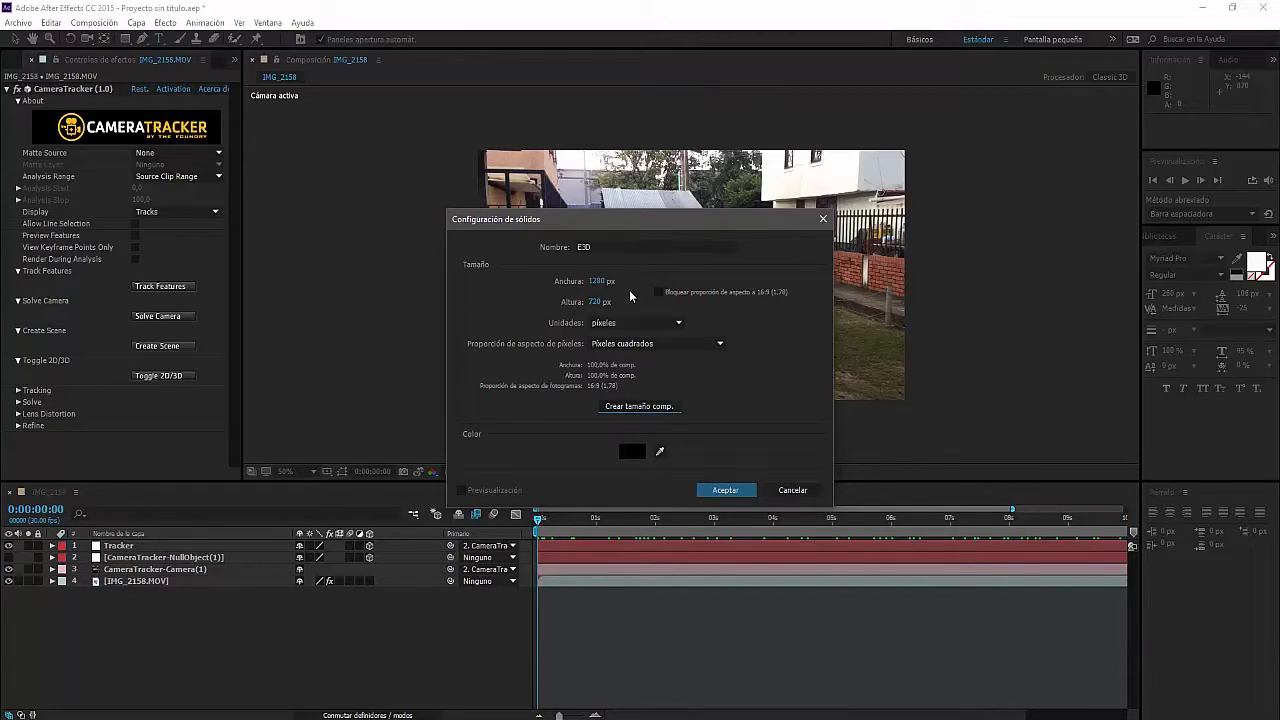
left_click(725, 490)
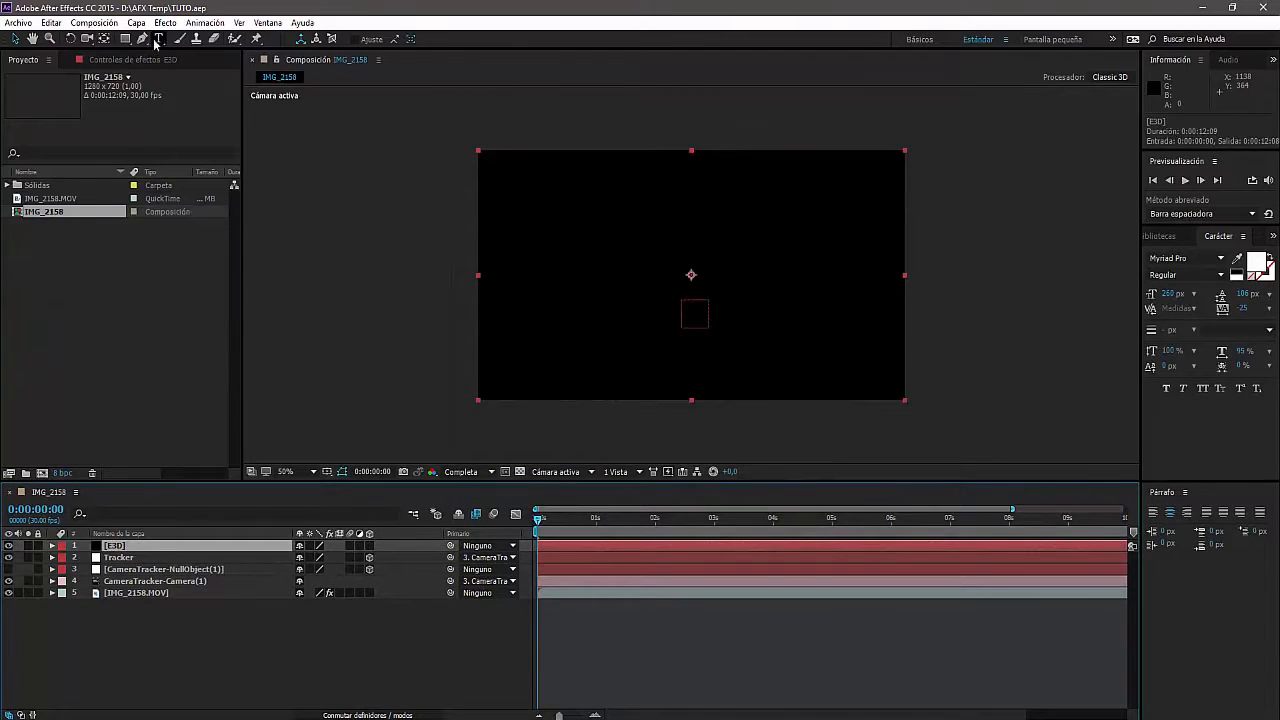
- Apply the Element effect to the E3D solid and open its Scene Setup
left_click(165, 22)
mouse_move(429, 474)
left_click(521, 474)
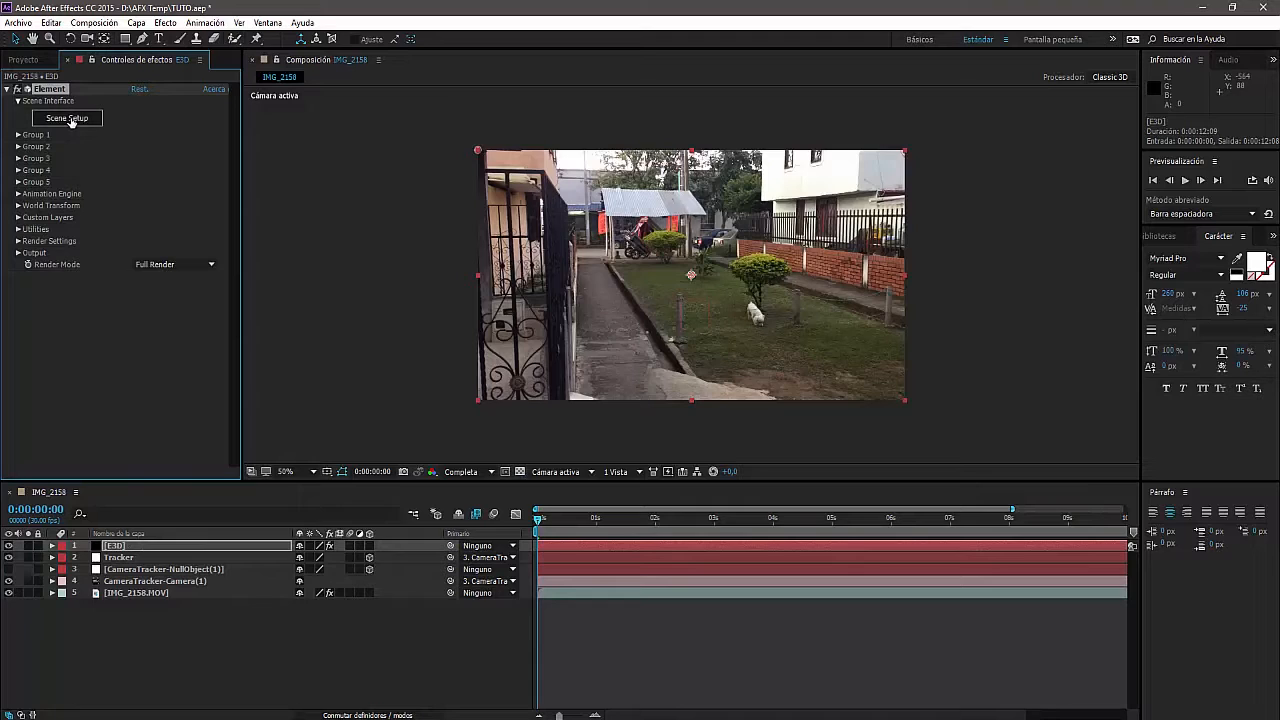
left_click(68, 119)
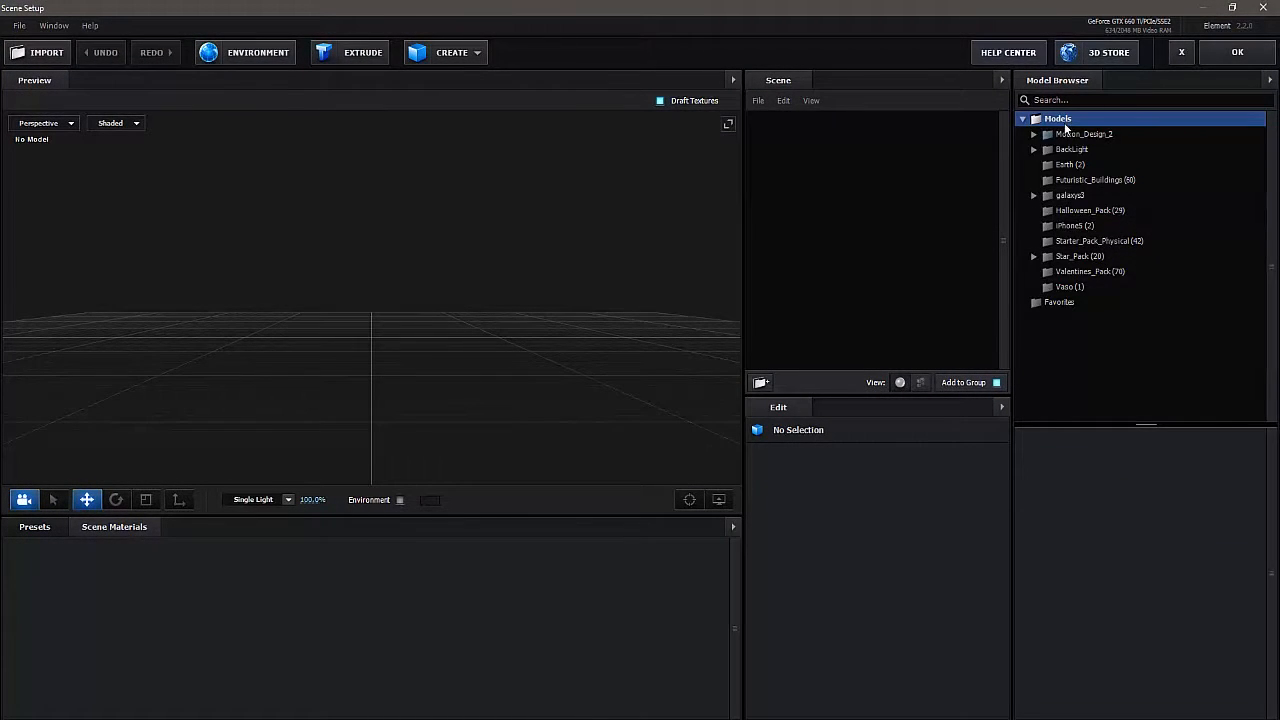
- Add the X-Fighter model from the Star_Pack folder to the scene and inspect it in the preview
double_click(1078, 260)
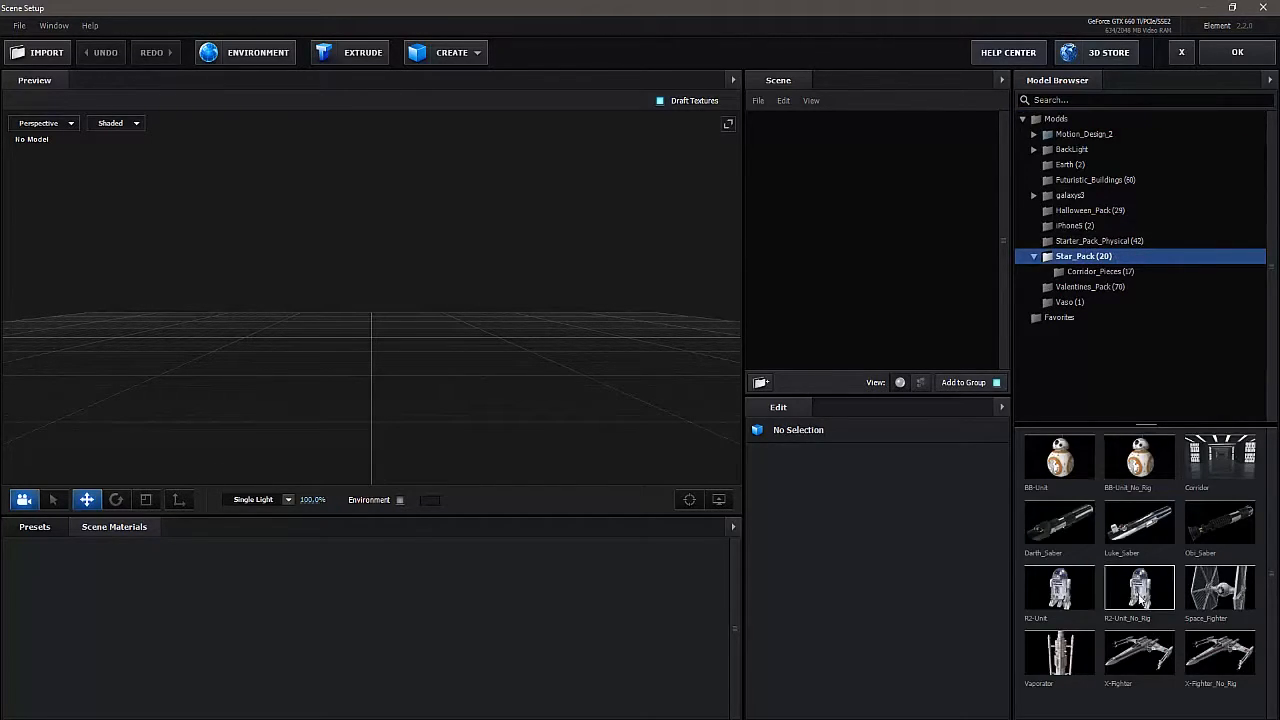
double_click(1136, 650)
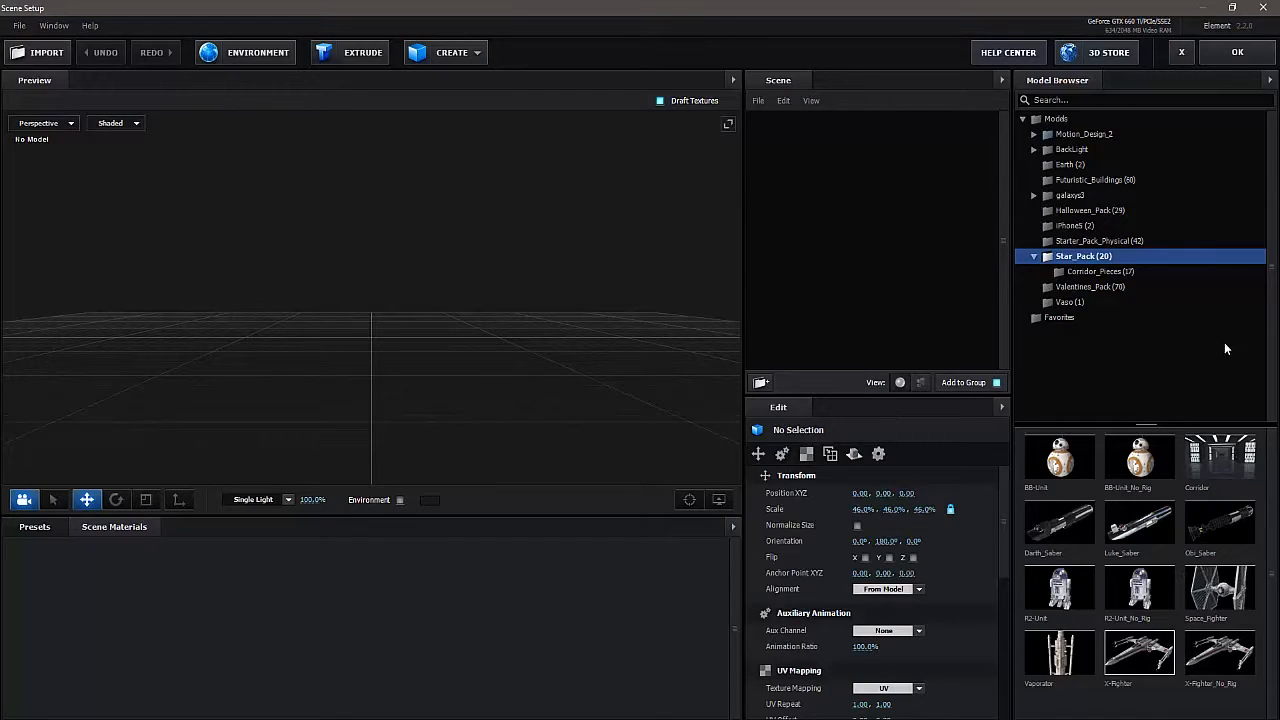
left_click_drag(480, 392, 256, 545)
scroll(427, 333, "up", 4)
scroll(380, 344, "down", 5)
- Show the environment in the preview with Warm lighting and accept the Element scene with the X-Fighter
left_click(400, 500)
left_click(288, 499)
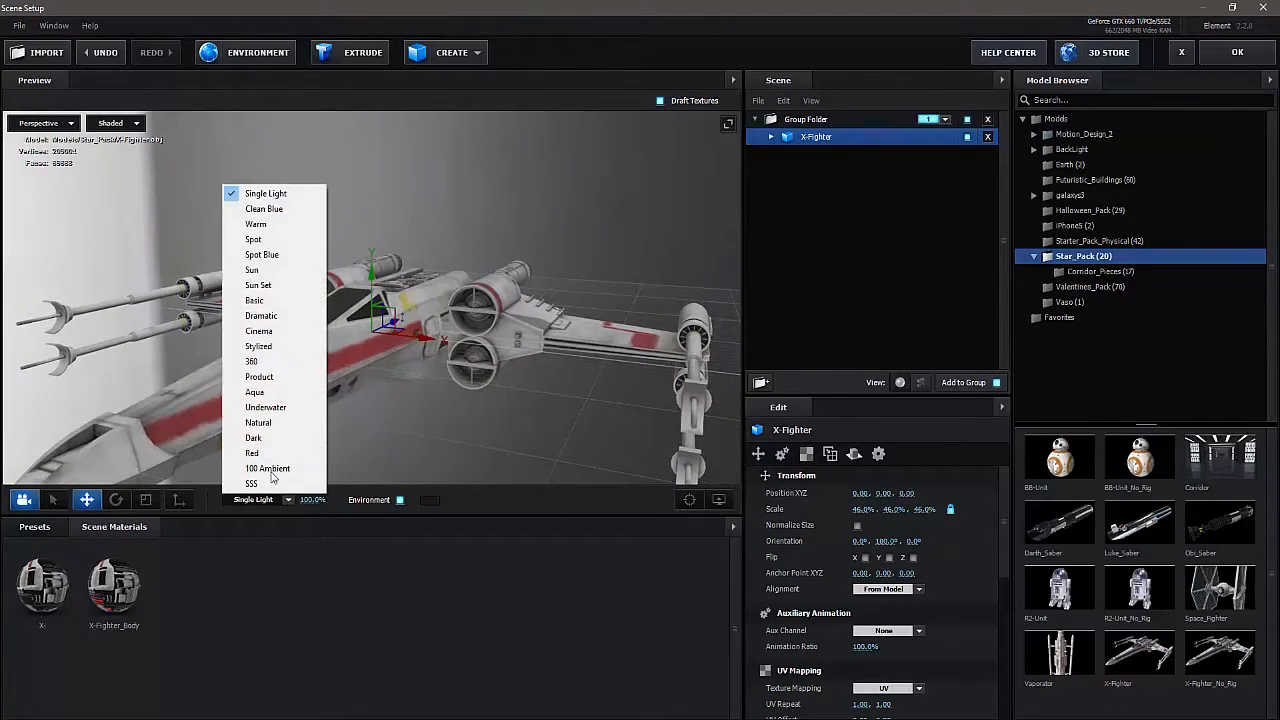
left_click(267, 211)
left_click(290, 501)
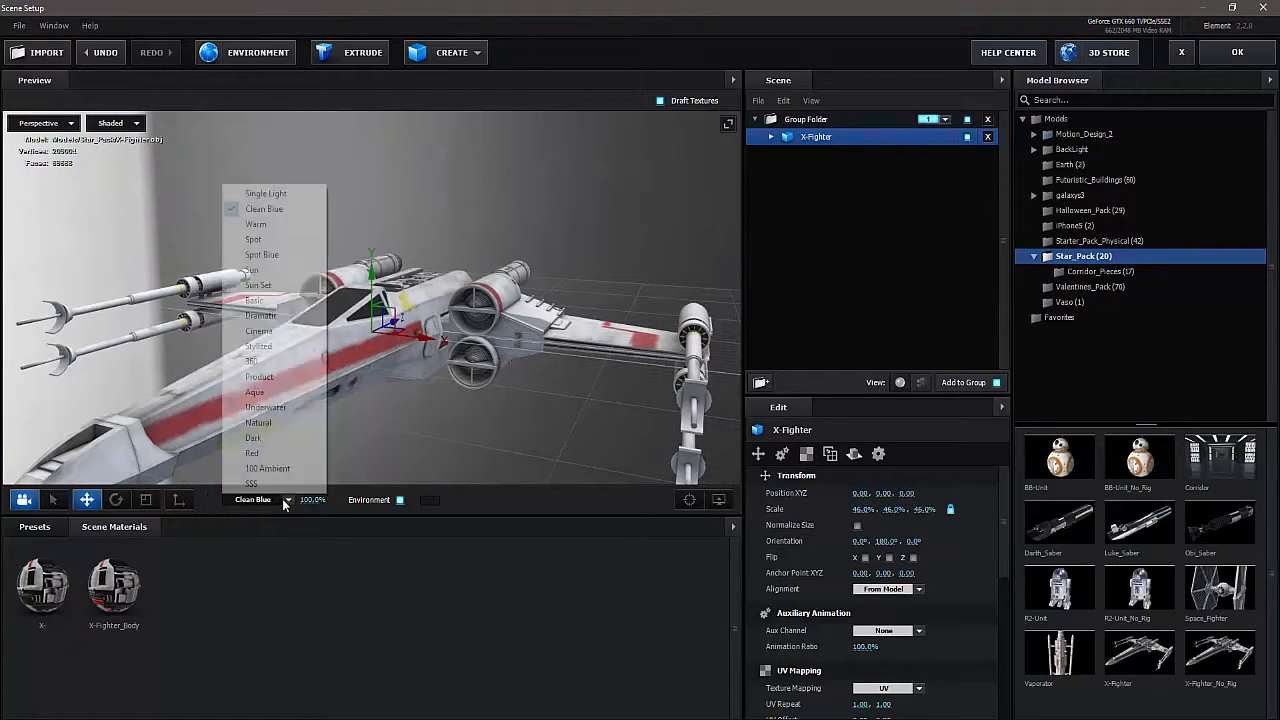
left_click(258, 224)
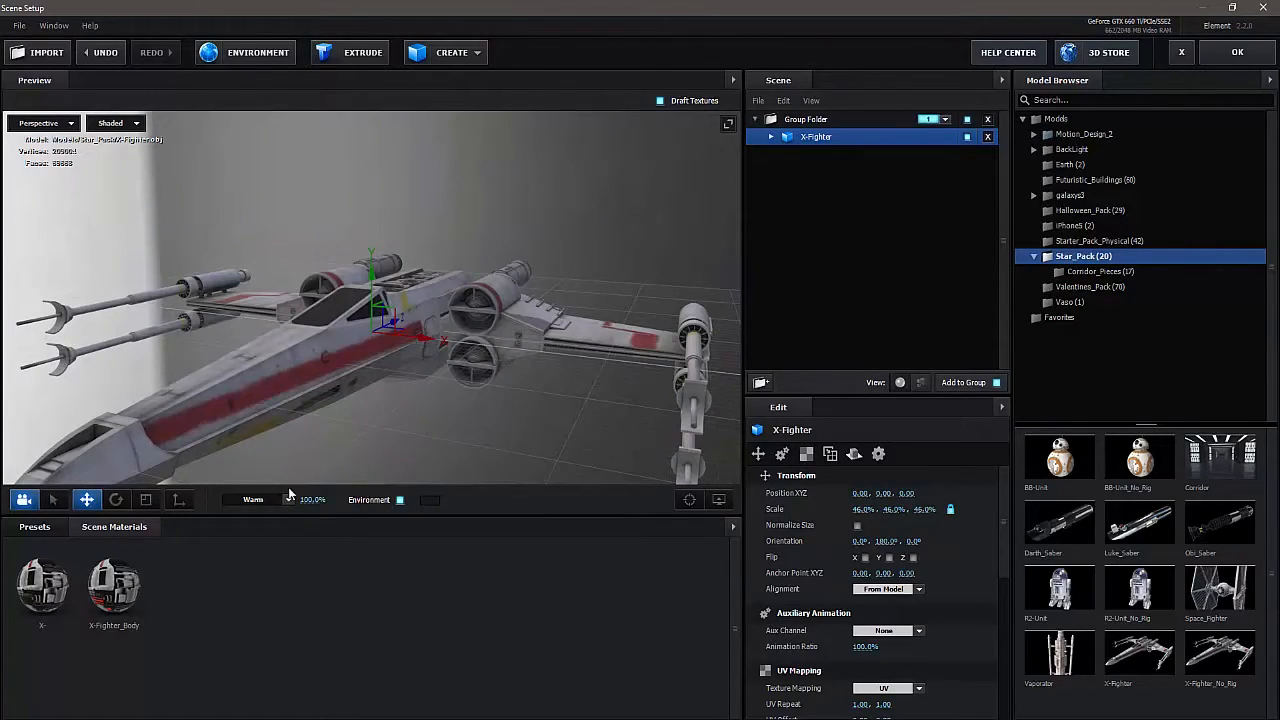
left_click_drag(276, 334, 332, 333)
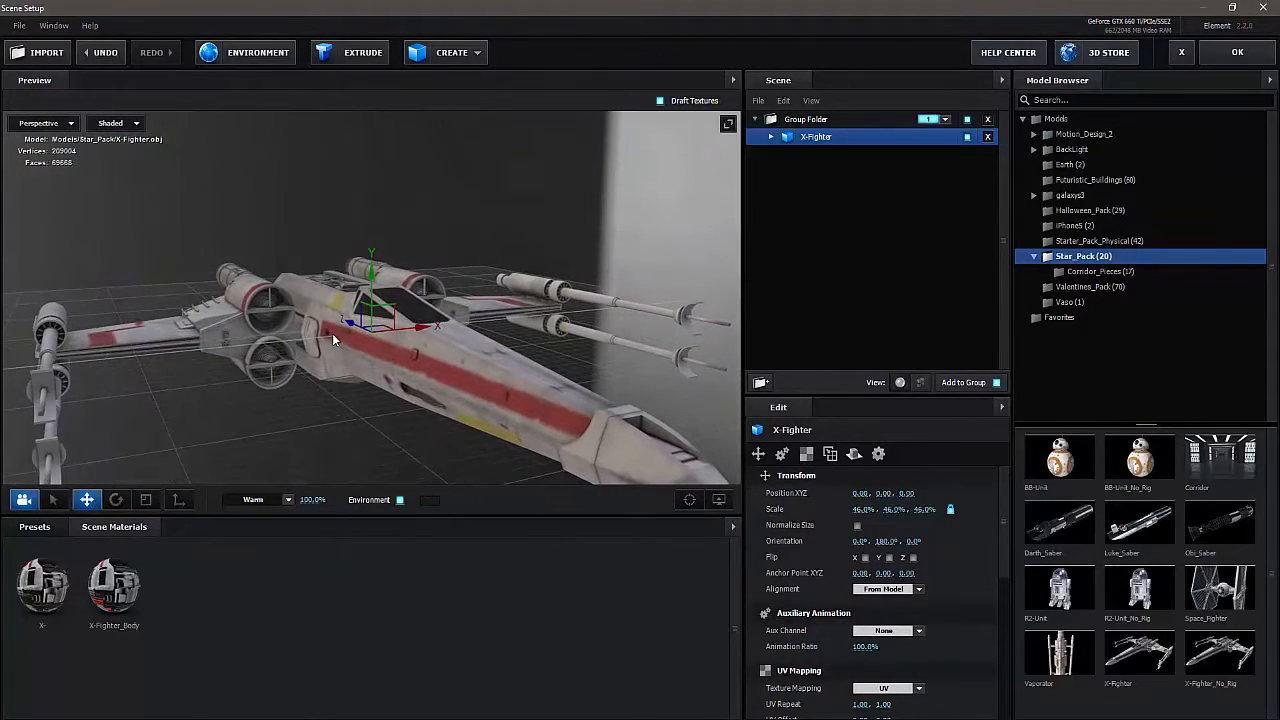
left_click(1240, 56)
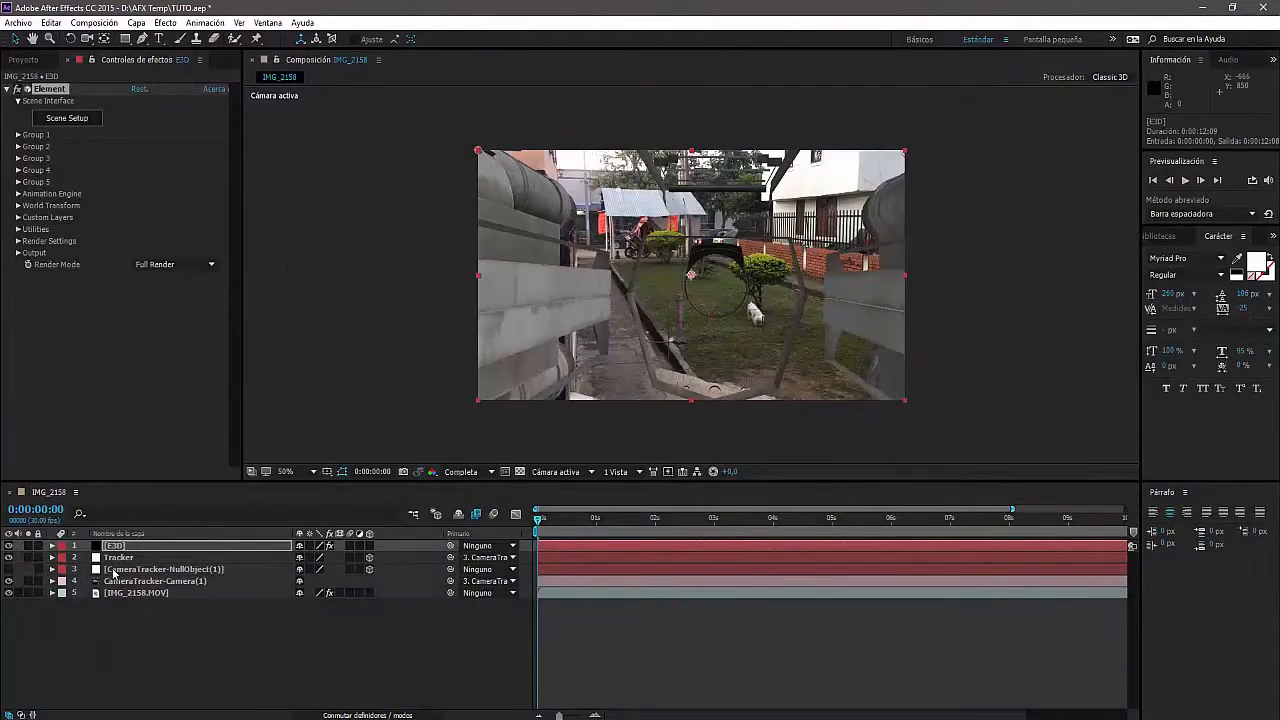
- Create a group null for Group 1 of the Element effect on the E3D layer
left_click(135, 548)
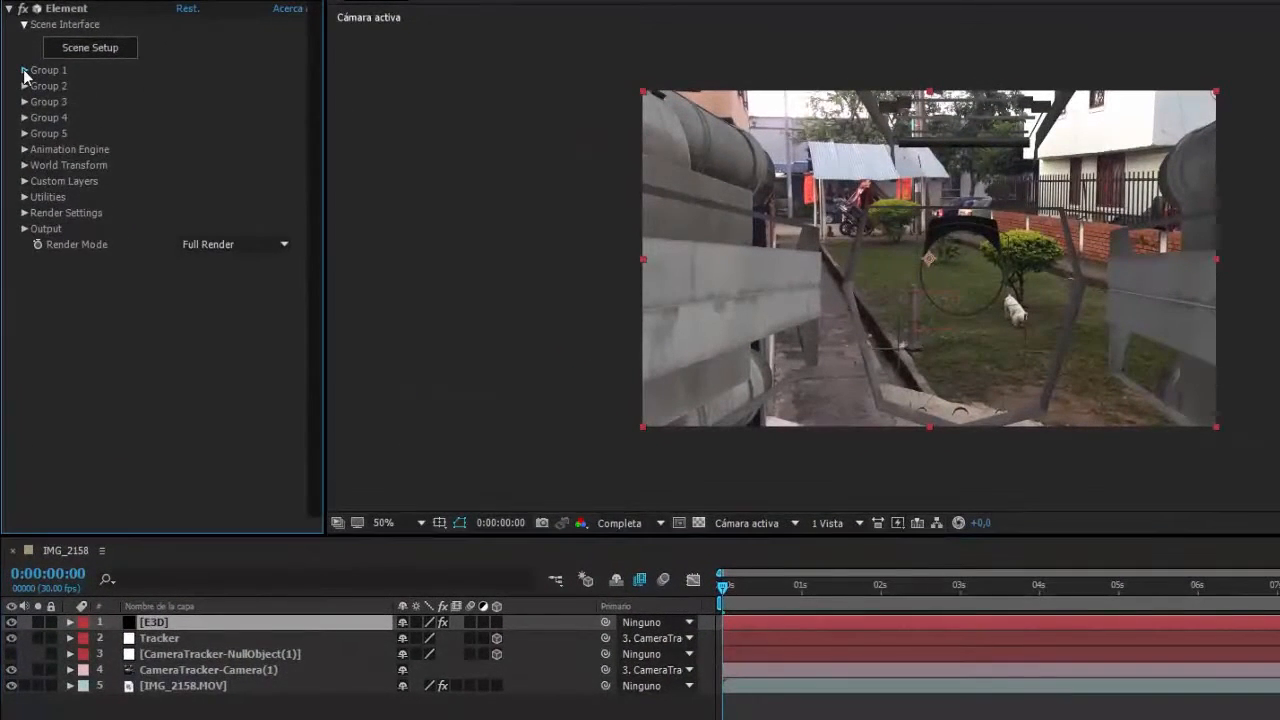
left_click(24, 71)
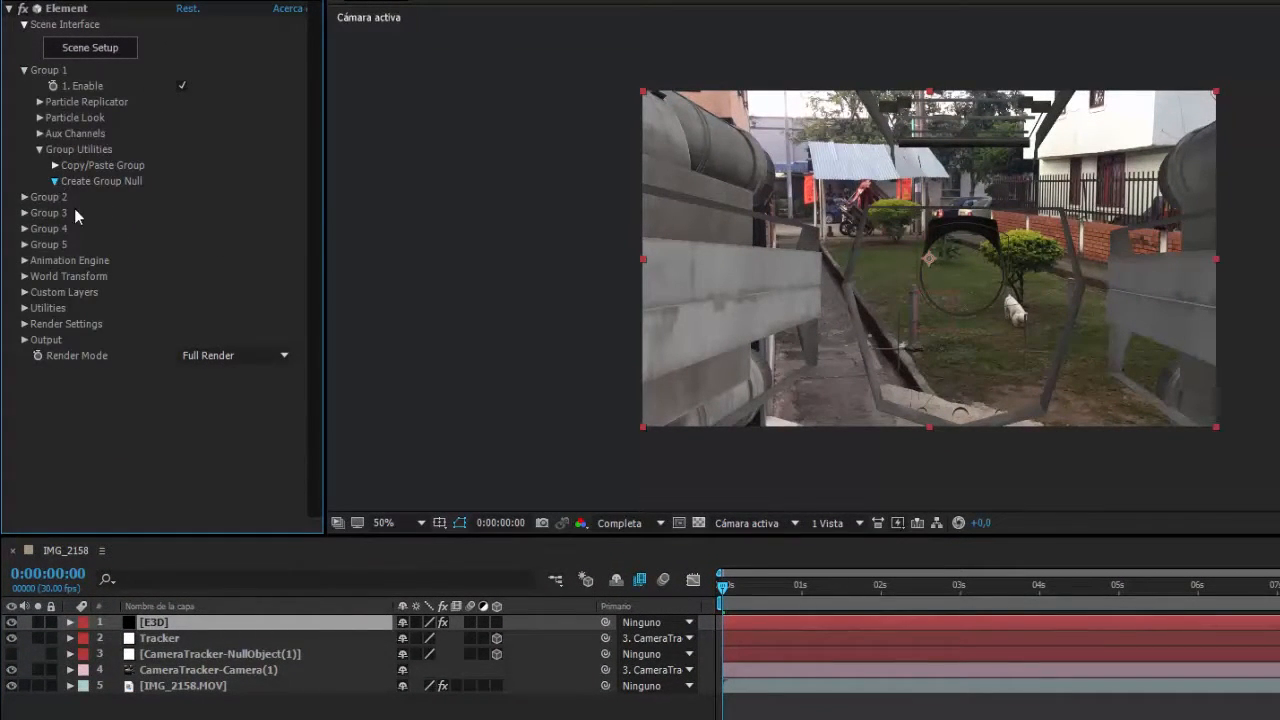
left_click(55, 182)
left_click(106, 205)
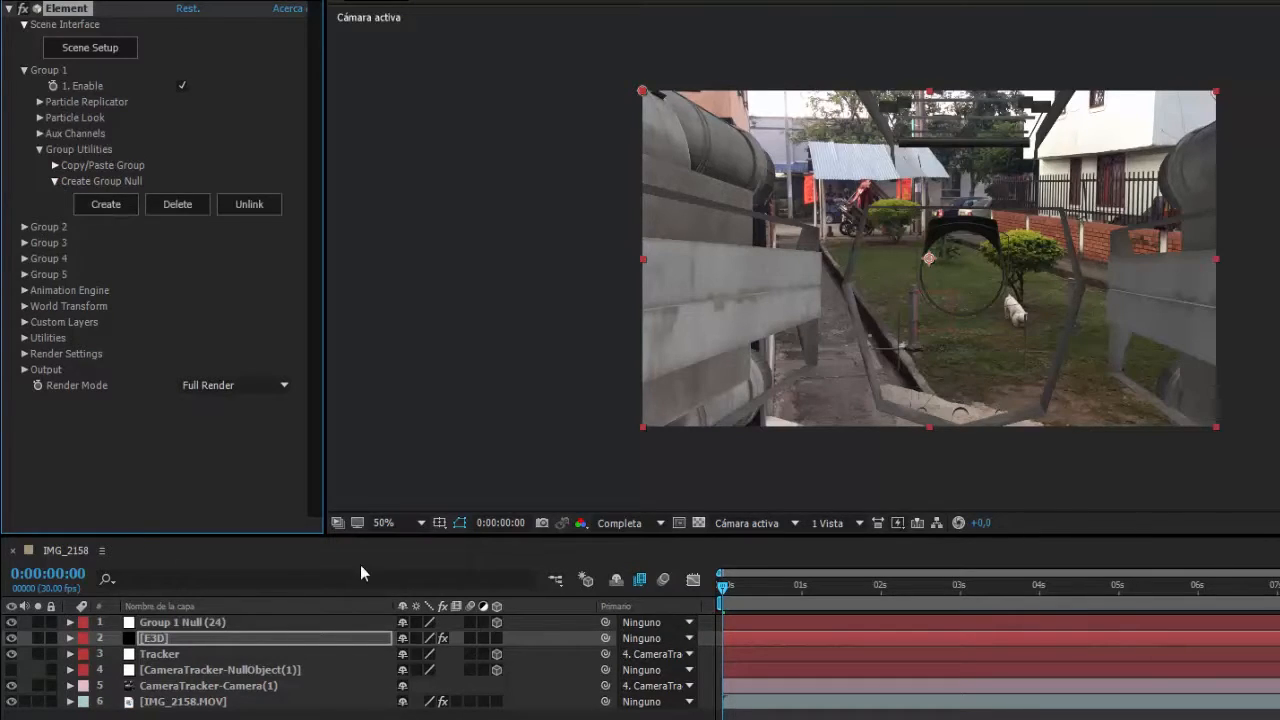
- Move the Tracker layer above E3D and copy its position onto the Group 1 null
left_click_drag(170, 662, 196, 638)
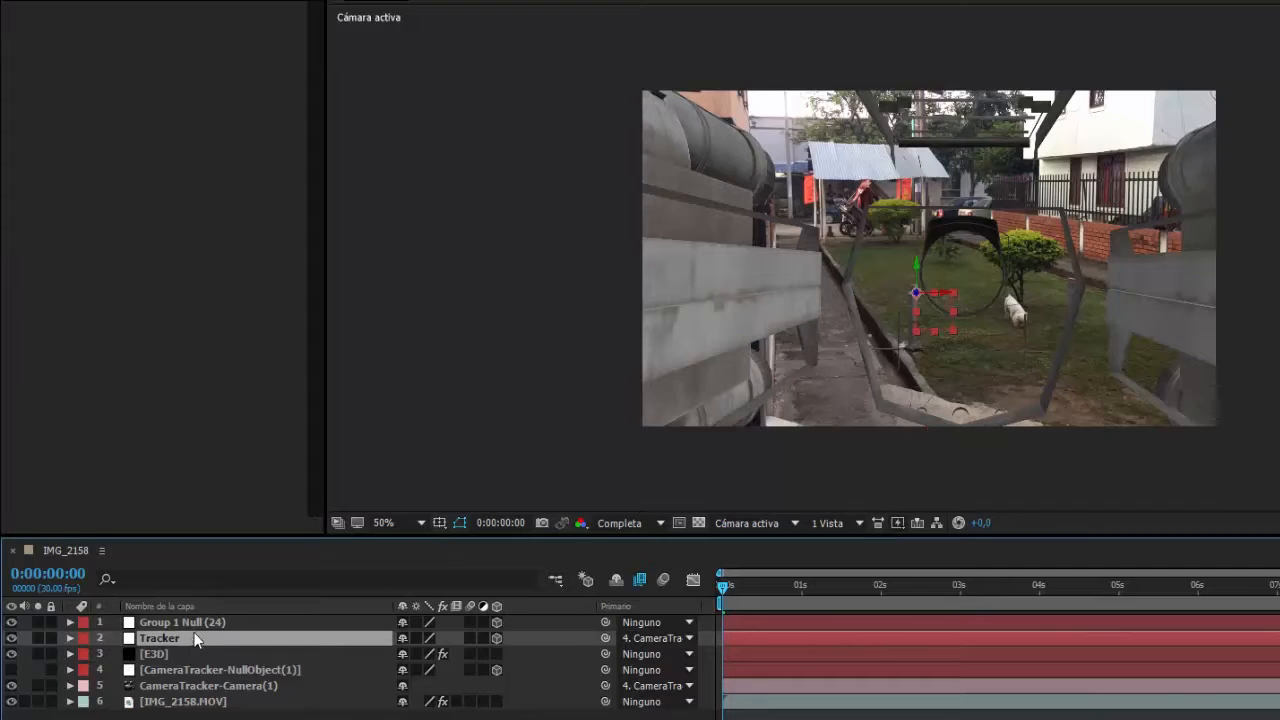
left_click(192, 622, "ctrl")
key("p")
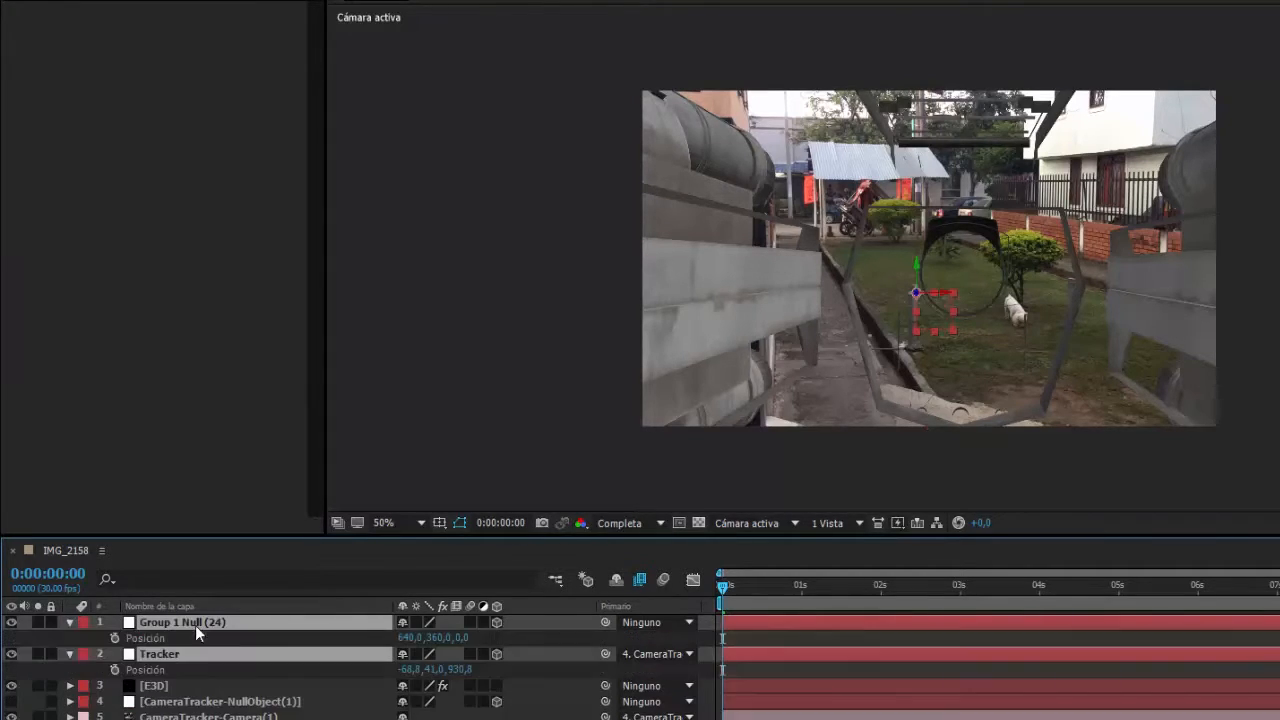
left_click(152, 671)
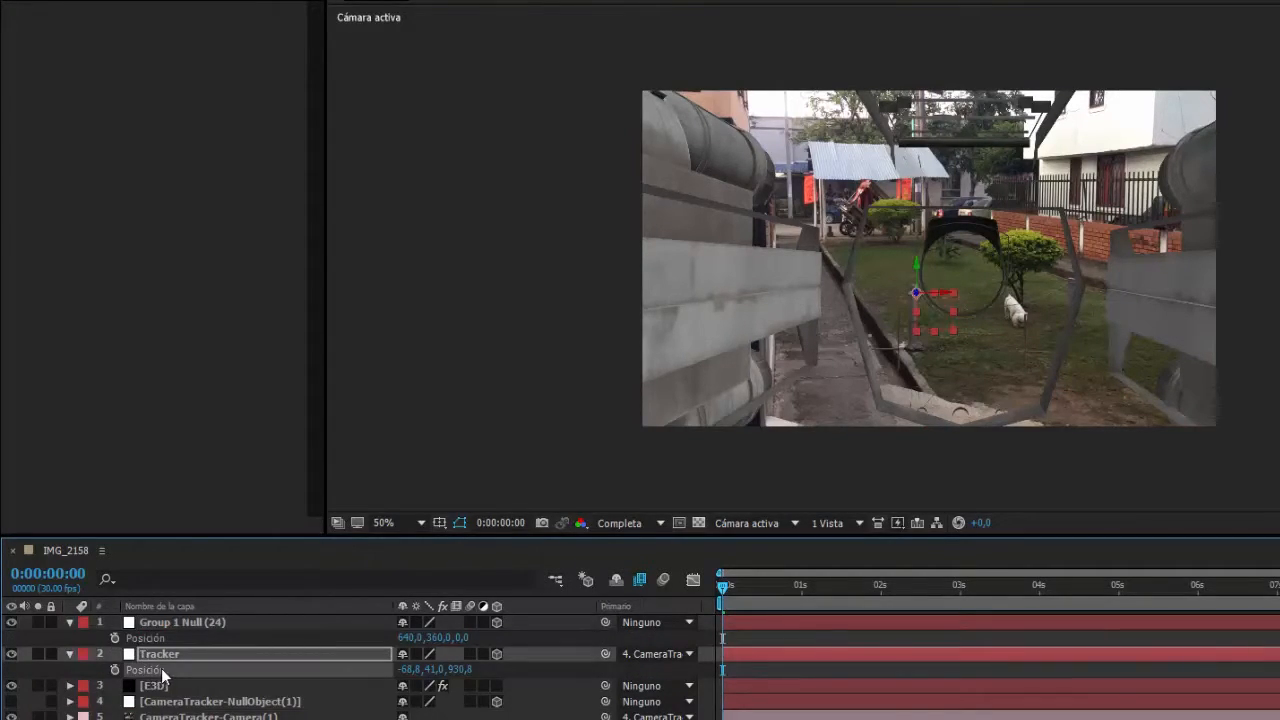
key("ctrl+c")
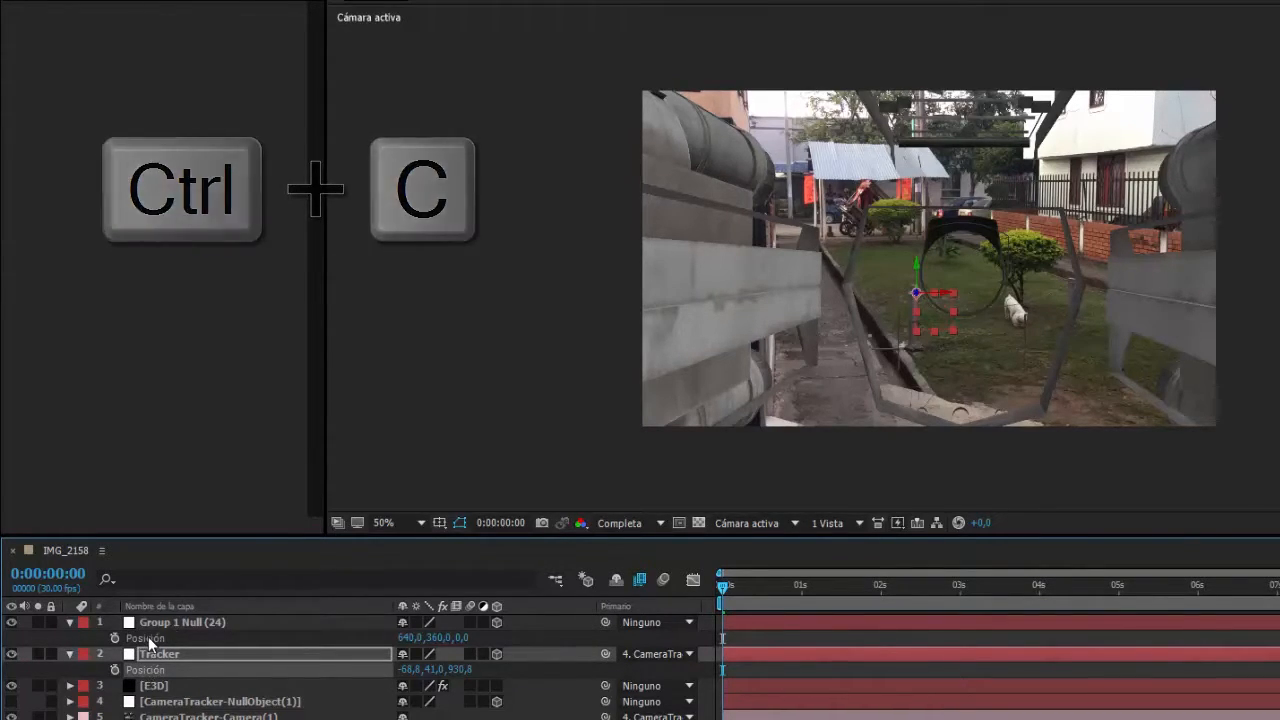
left_click(155, 639)
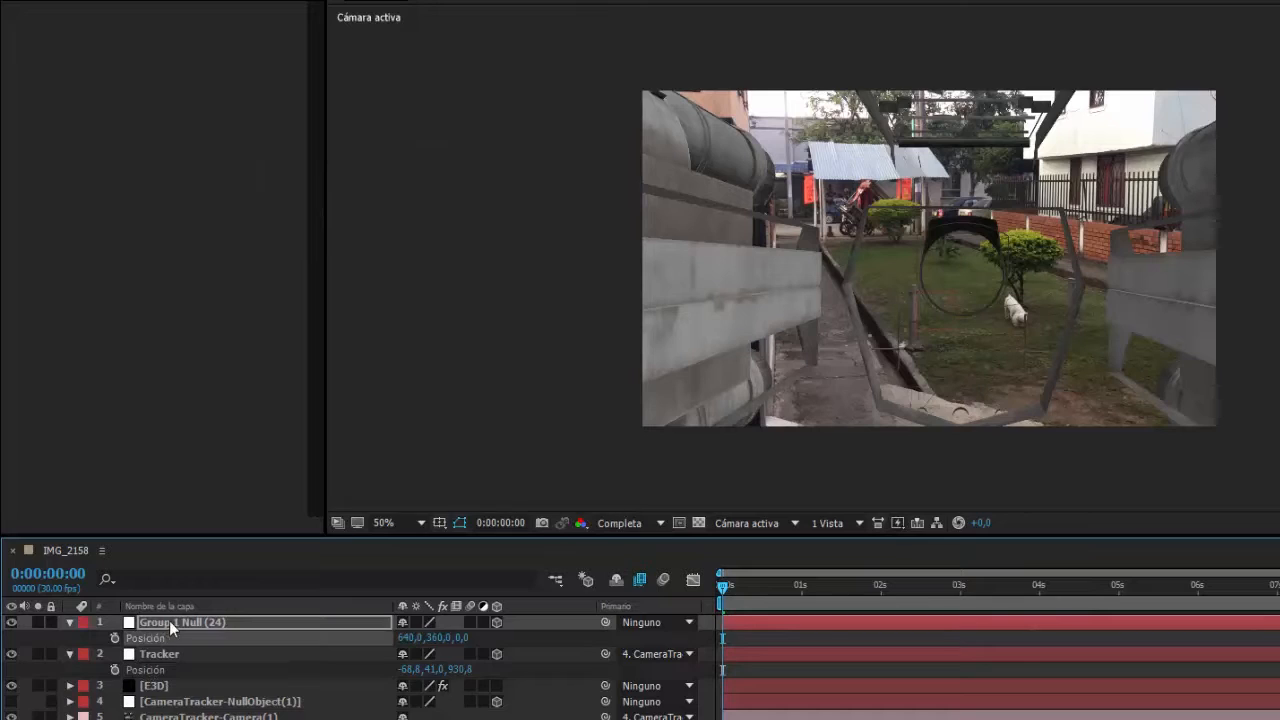
key("ctrl+v")
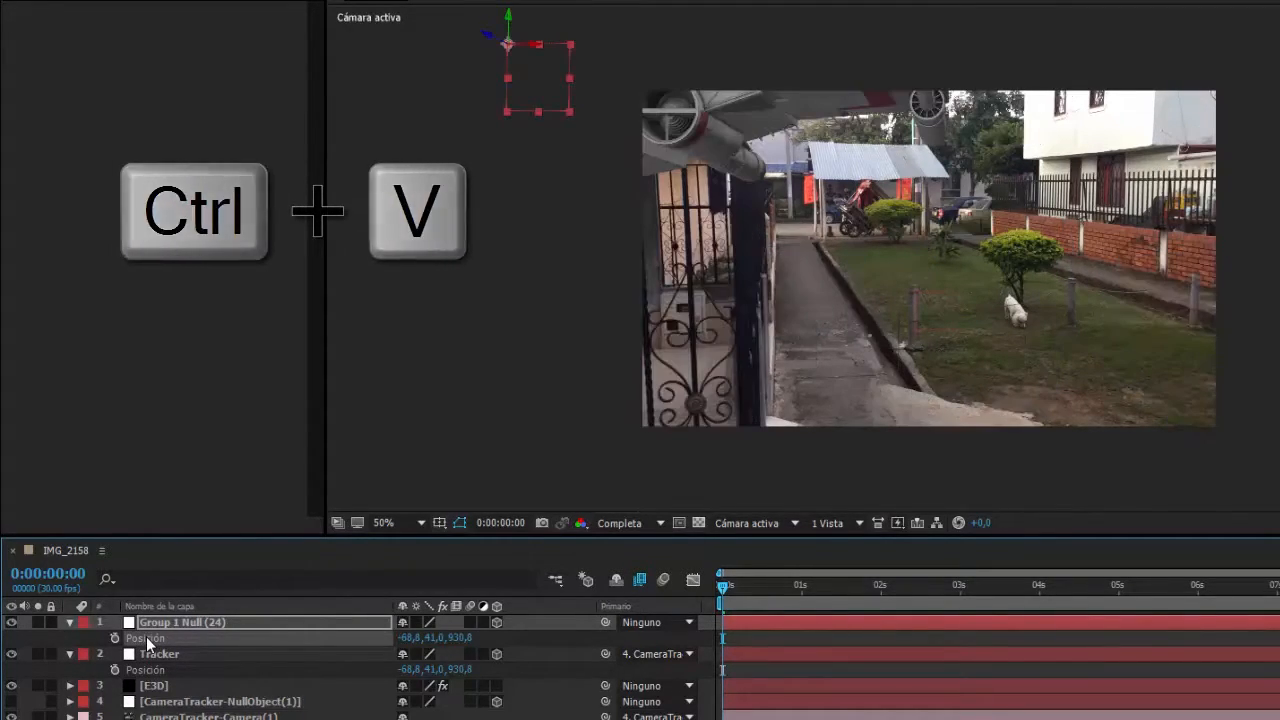
- In the Element effect, set Group 1's Position Z to about 2830 and its rotation to about 7° X, -18° Y and -1° Z
key("F2")
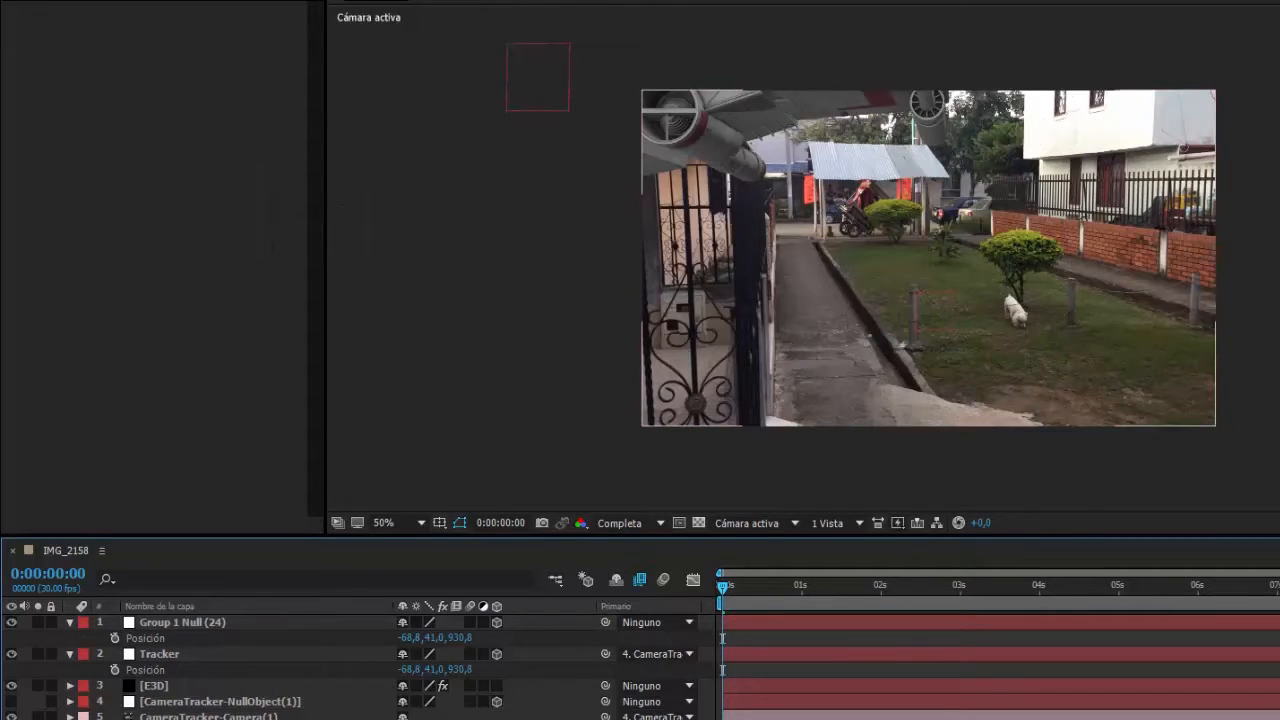
left_click(164, 638)
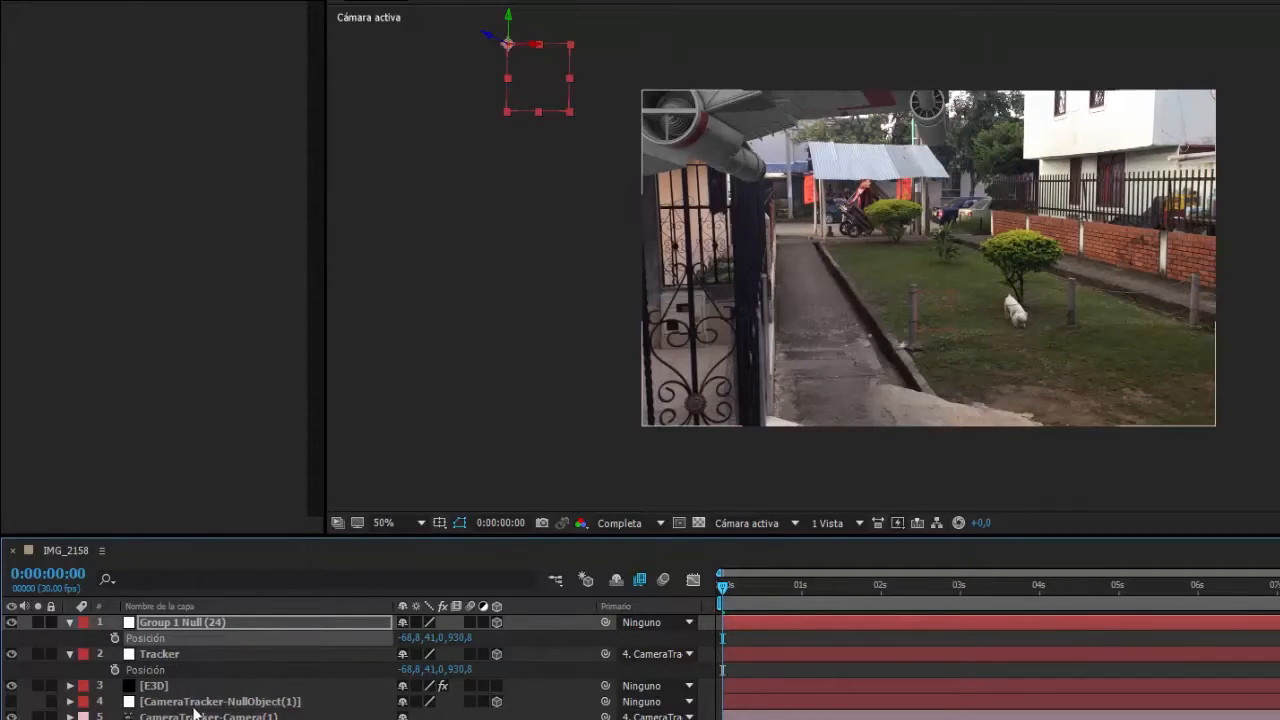
left_click(153, 686)
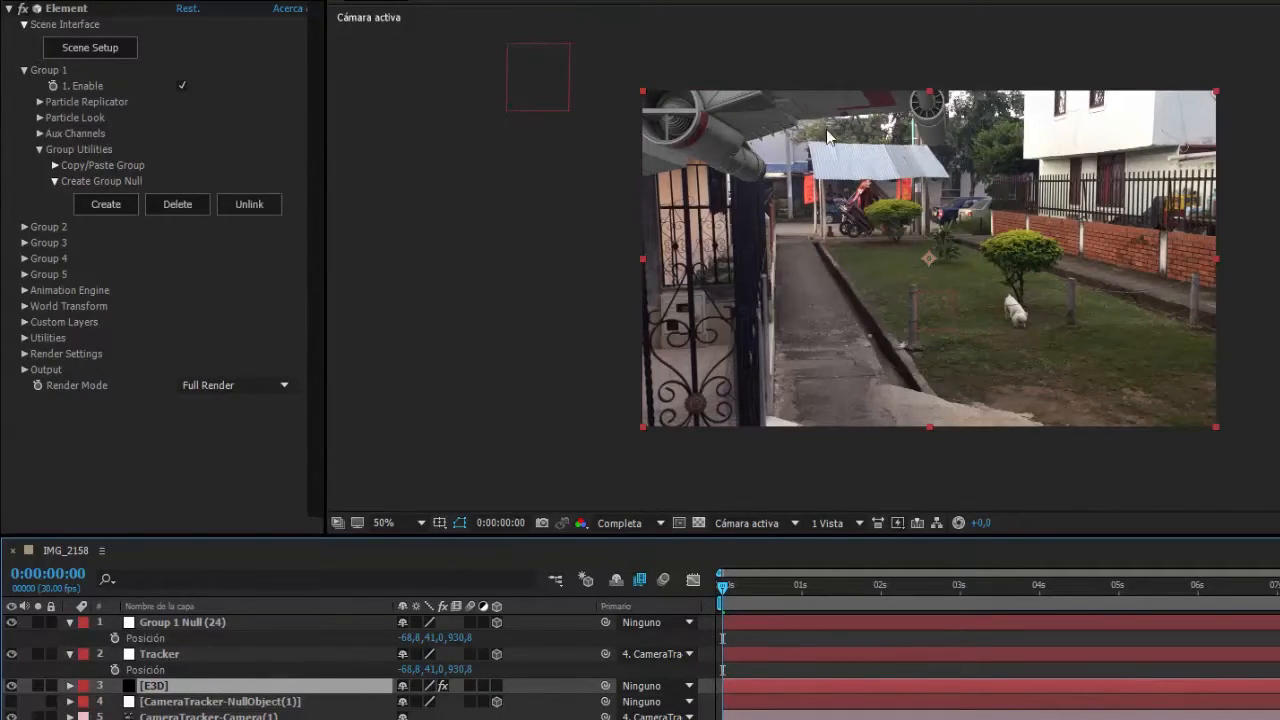
left_click(40, 101)
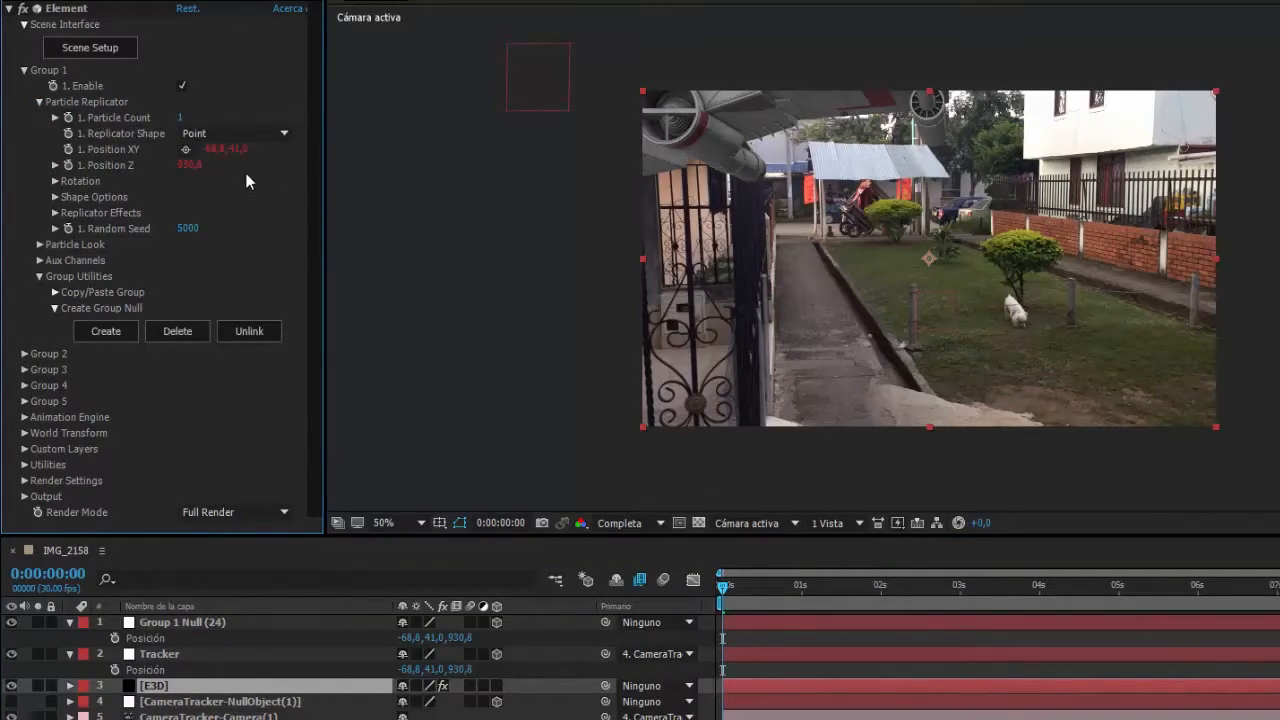
left_click_drag(193, 171, 238, 185)
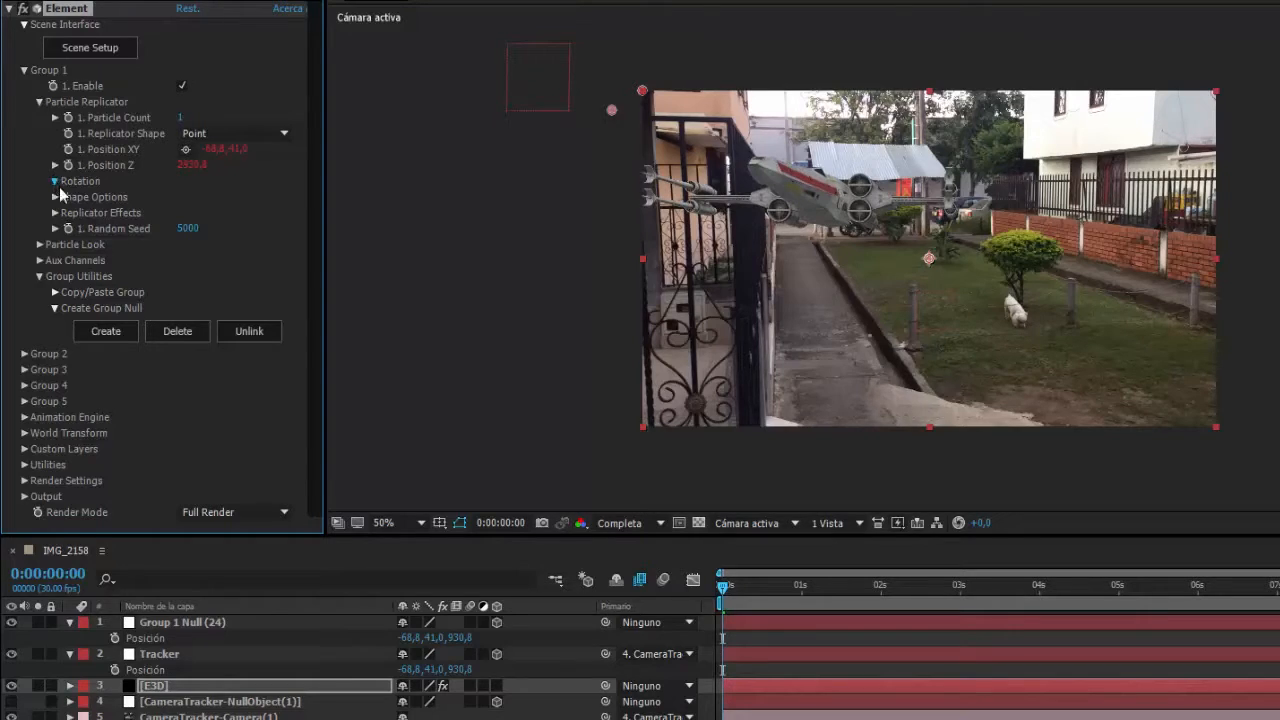
left_click(55, 181)
left_click_drag(200, 231, 210, 196)
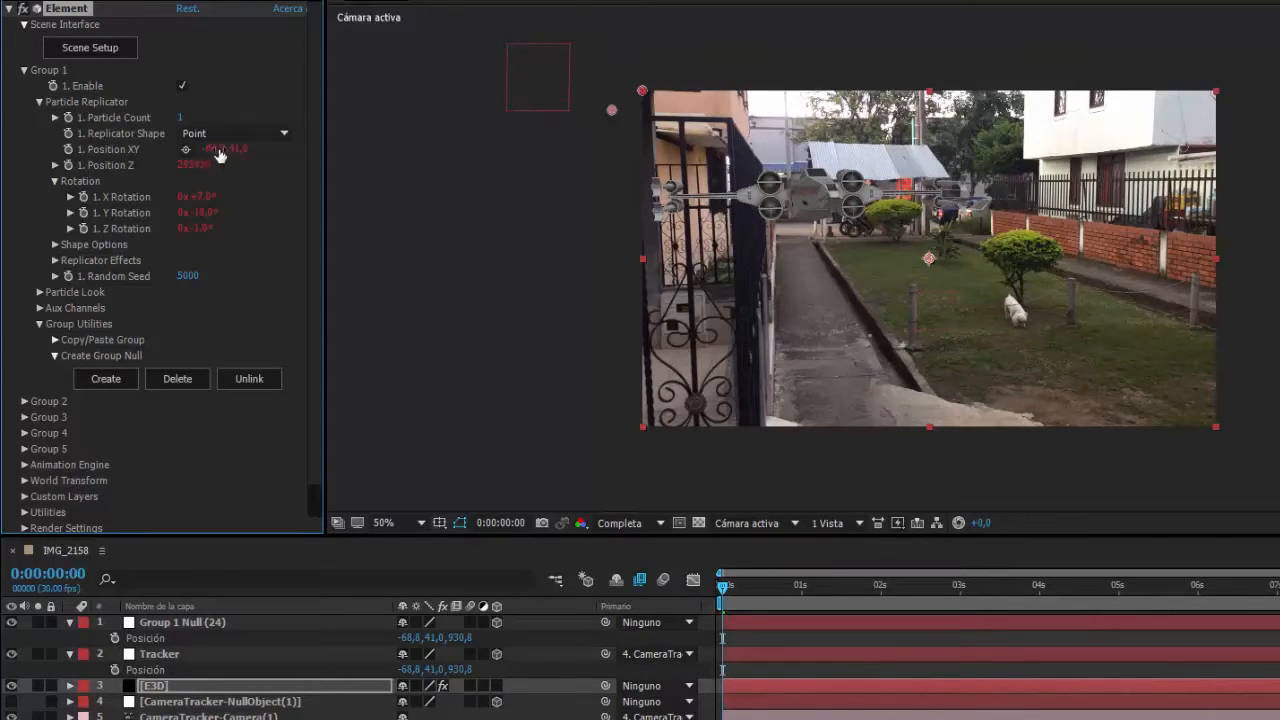
- Set Group 1's Position XY to about 528, 162 to place the ship over the lawn, and hide the Tracker layer
left_click_drag(336, 147, 989, 199)
left_click(690, 158)
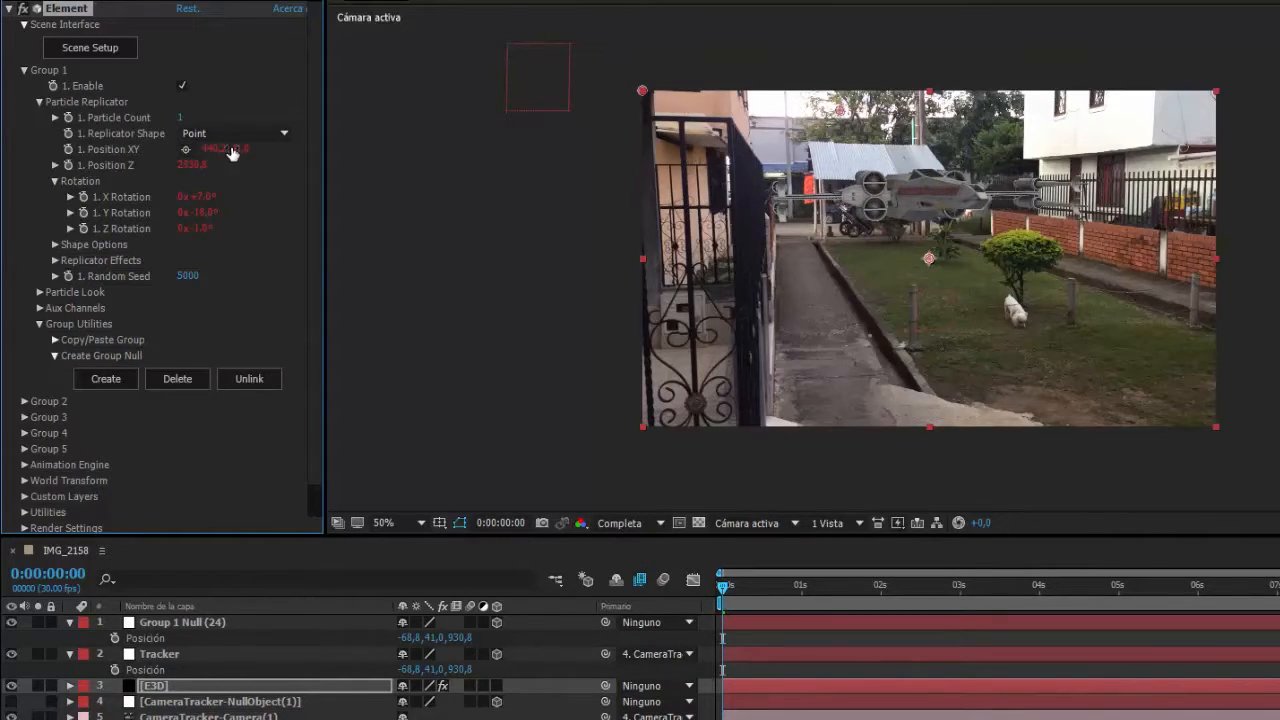
left_click_drag(244, 157, 389, 165)
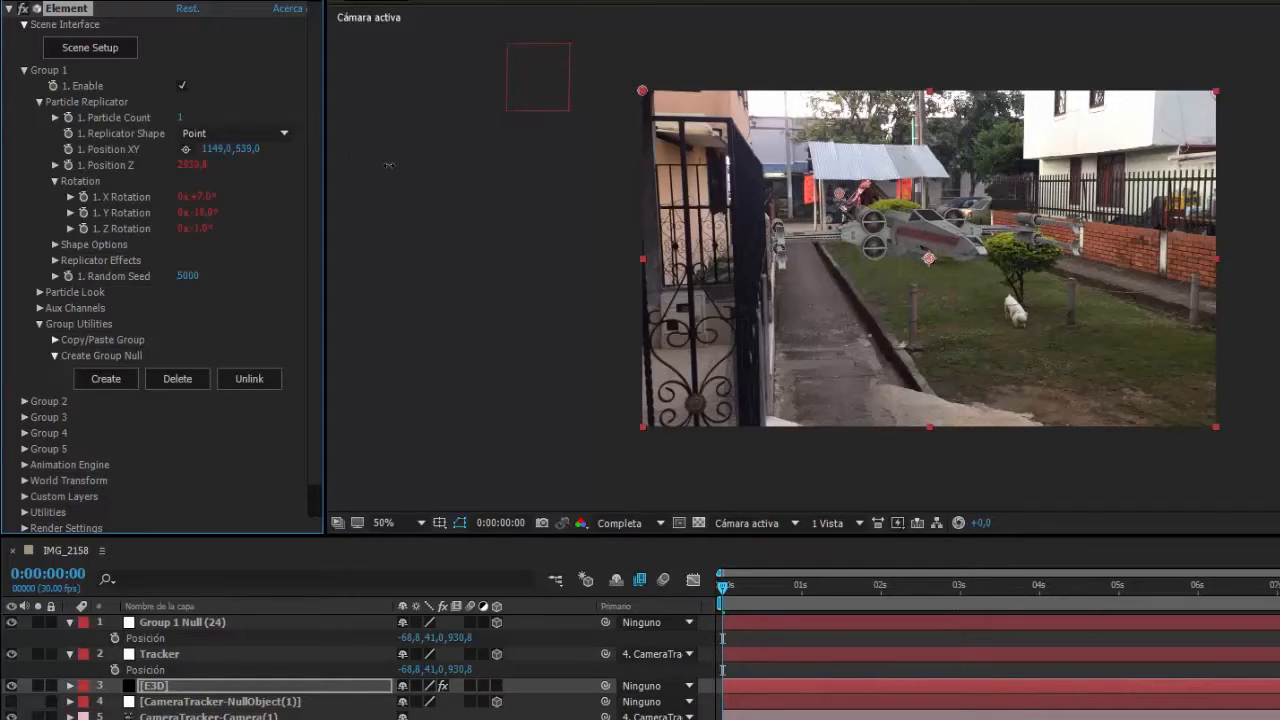
left_click_drag(207, 153, 183, 163)
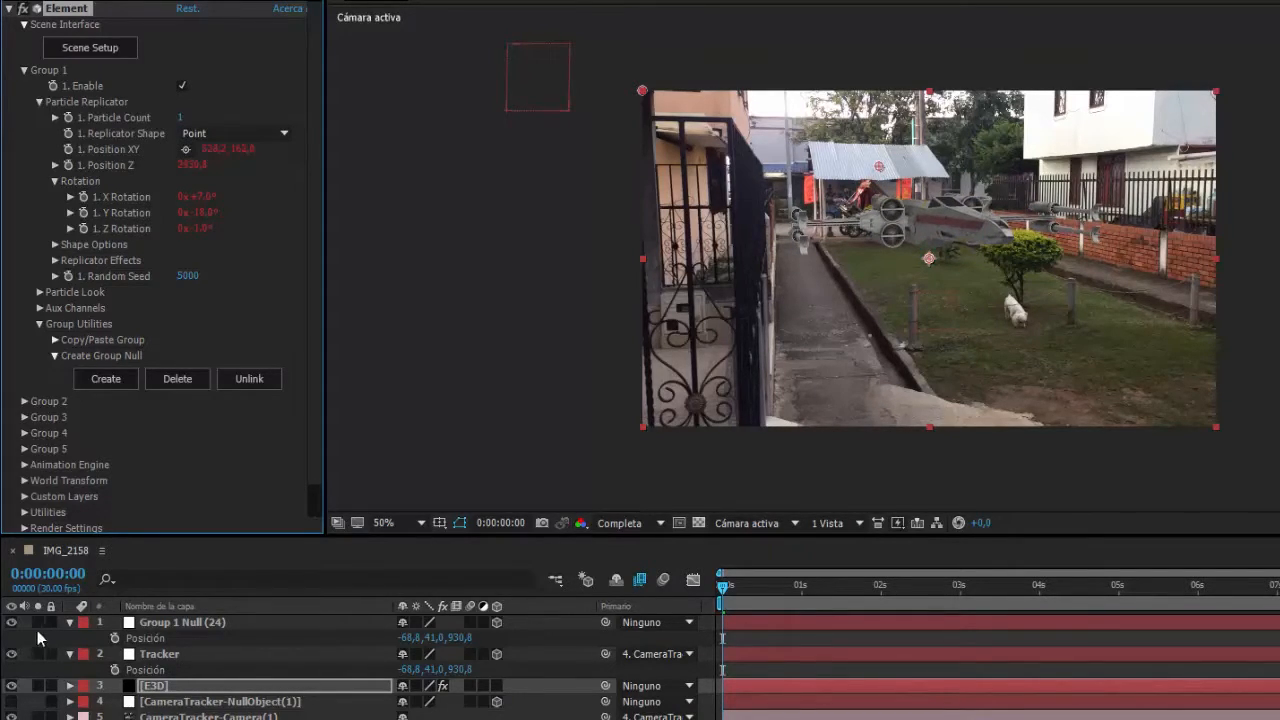
left_click(12, 656)
left_click(451, 509)
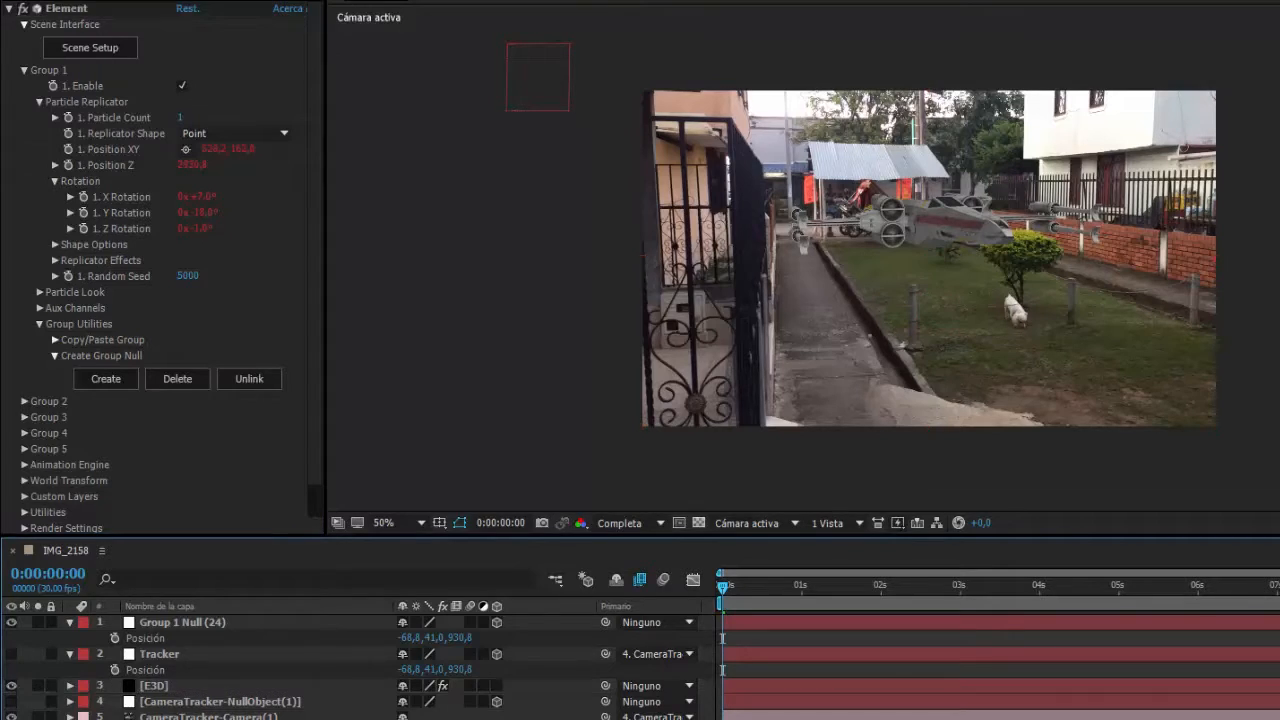
- View the composition at 100% and set Group 1's Particle Size to 8.60
left_click(415, 526)
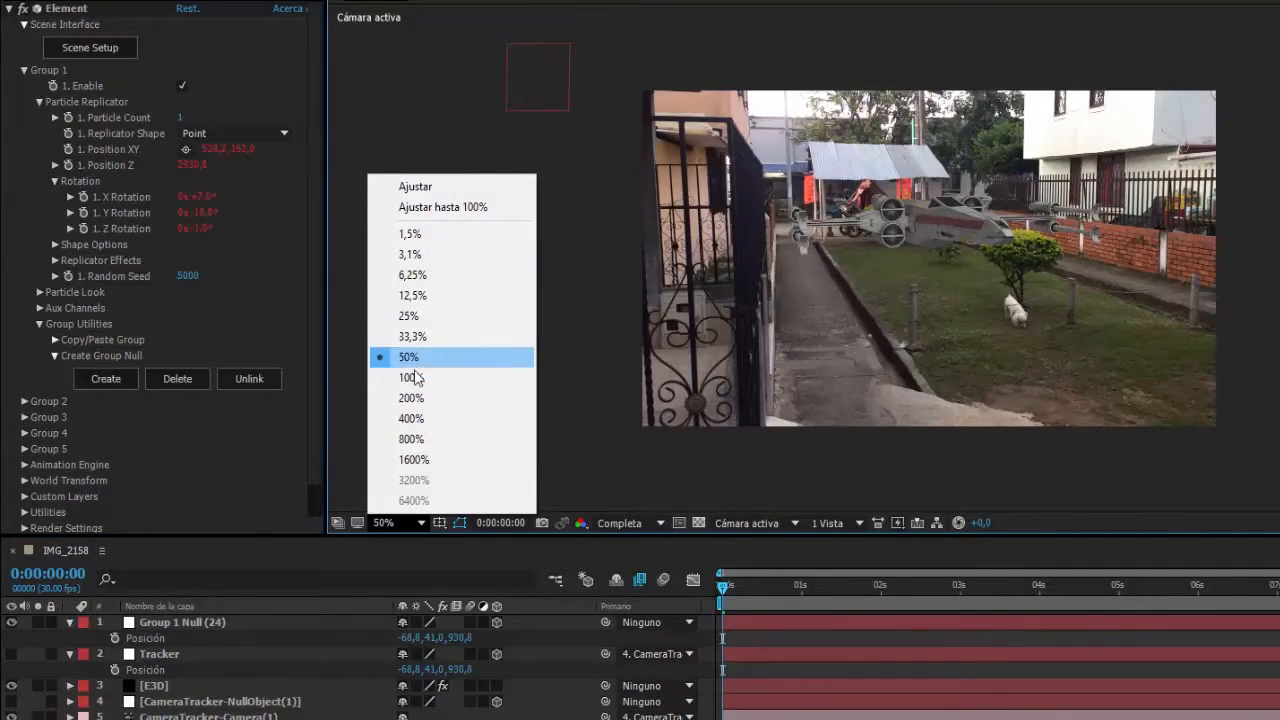
left_click(415, 377)
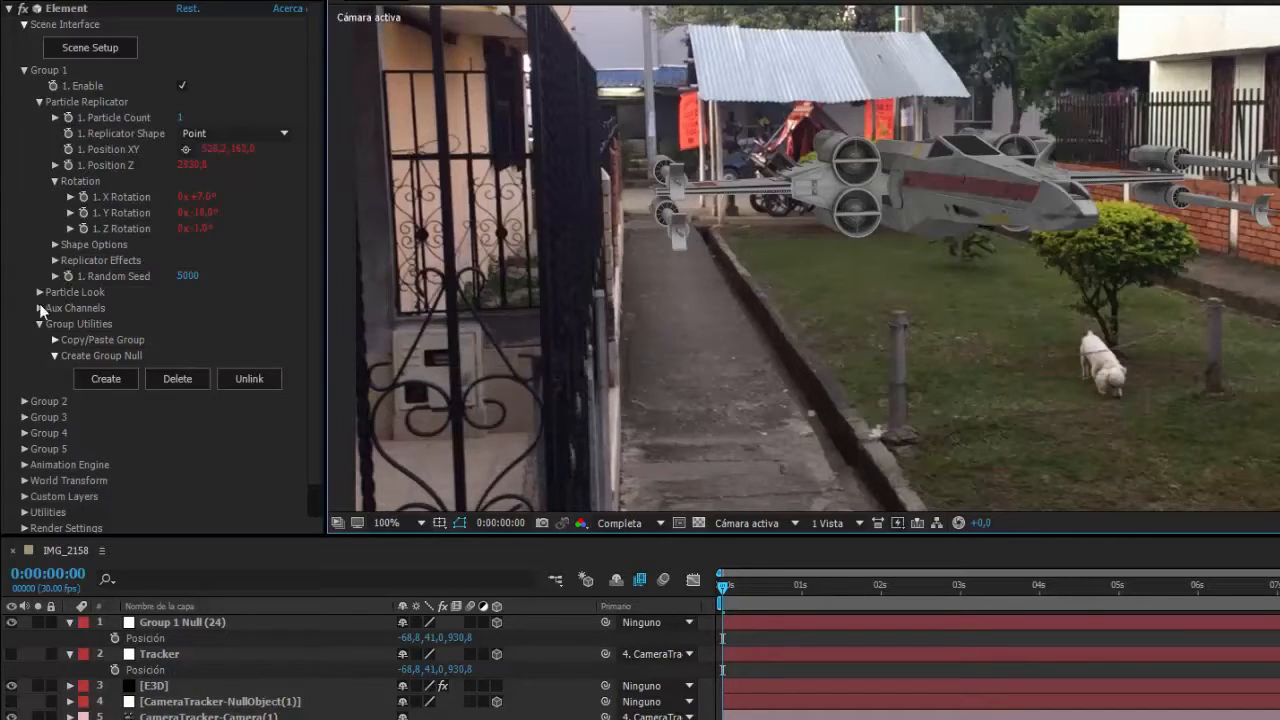
left_click(40, 293)
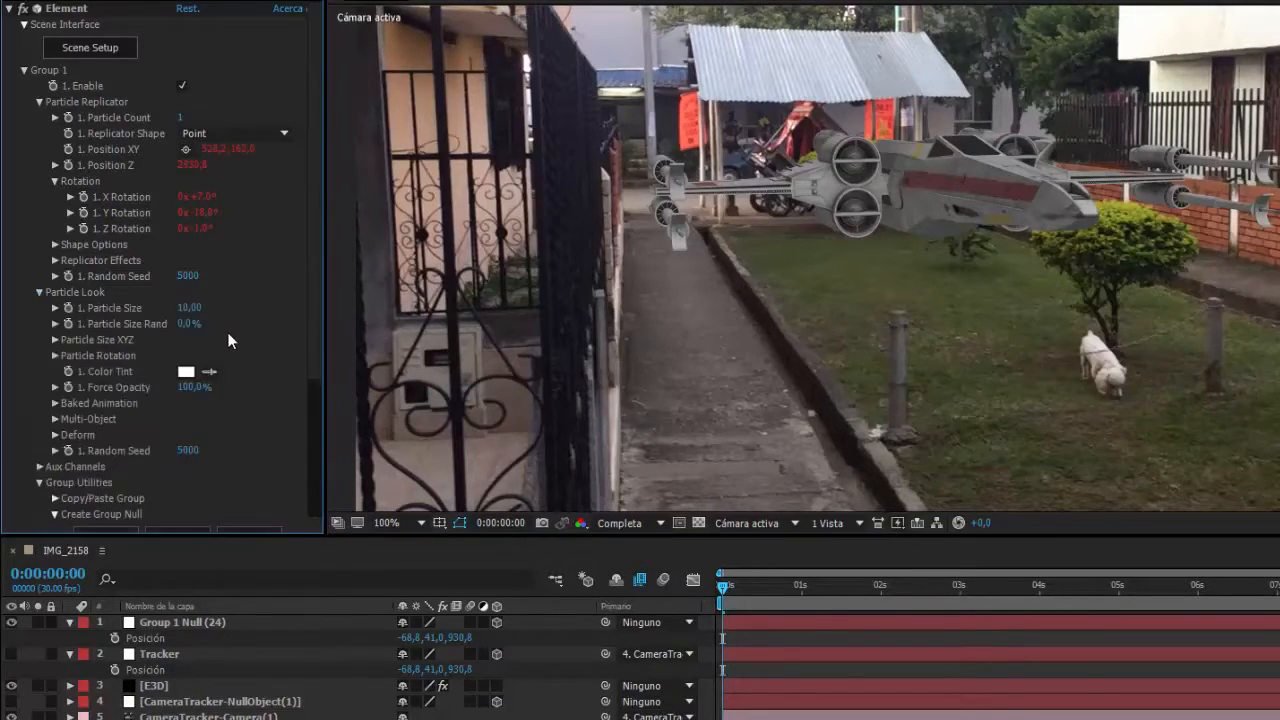
left_click_drag(190, 315, 177, 308)
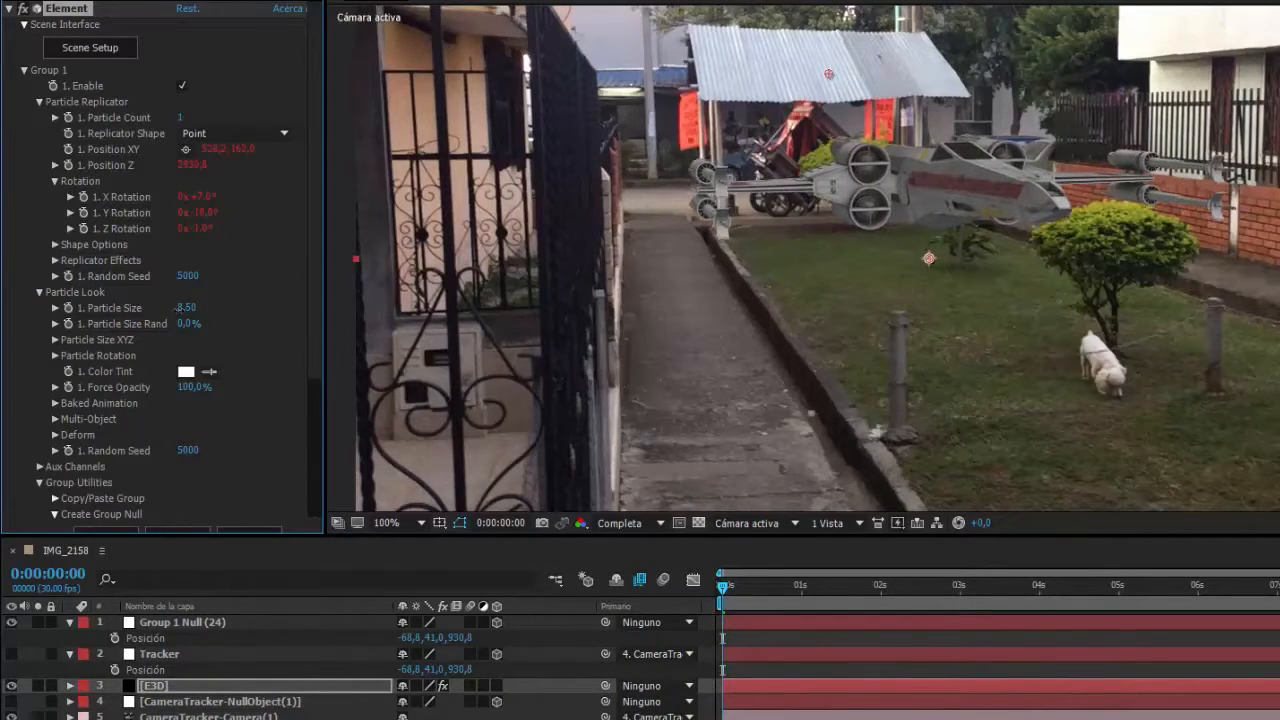
- Scrub through the timeline and play the composition from the start to check how the ship tracks with the footage
left_click_drag(725, 593, 1279, 598)
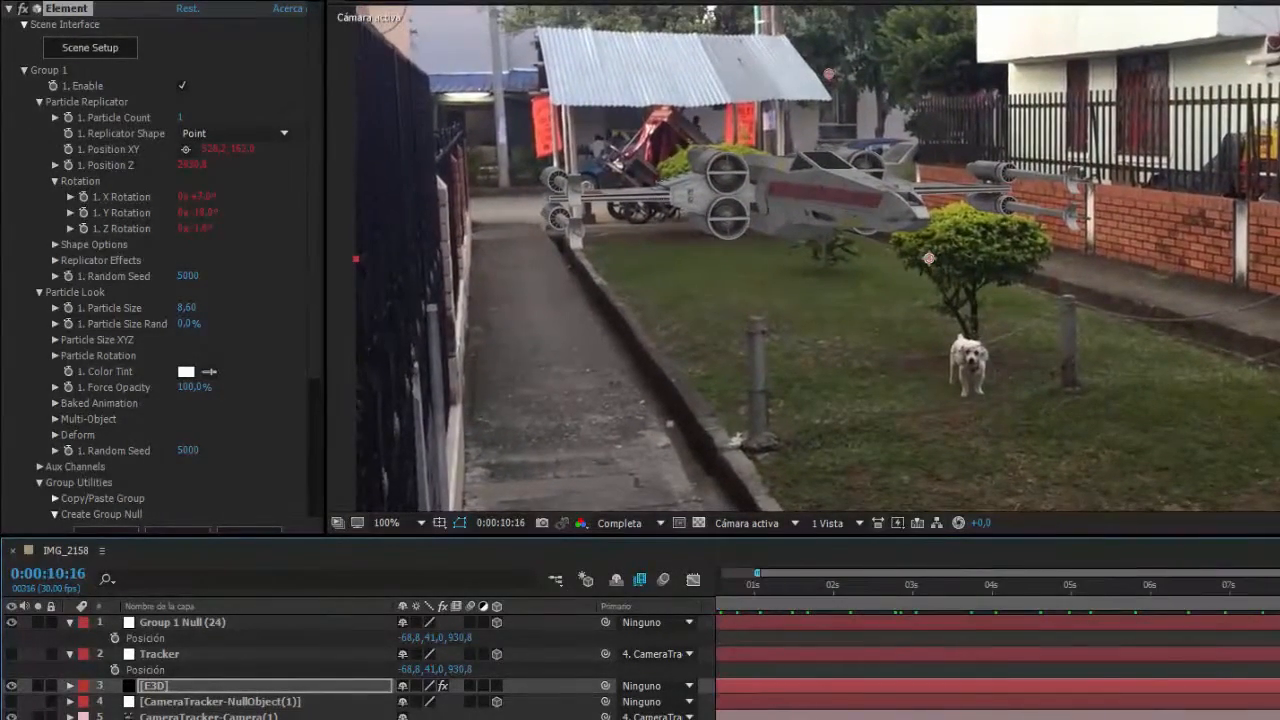
key("Home")
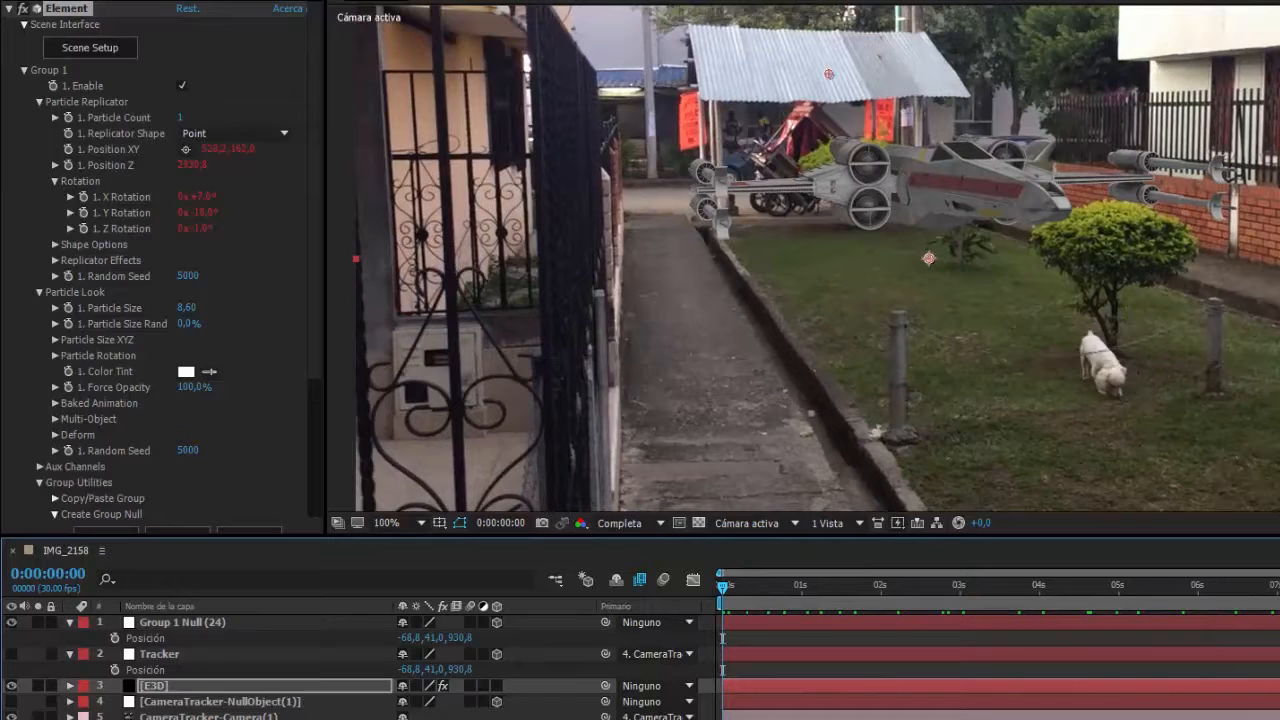
key("minus")
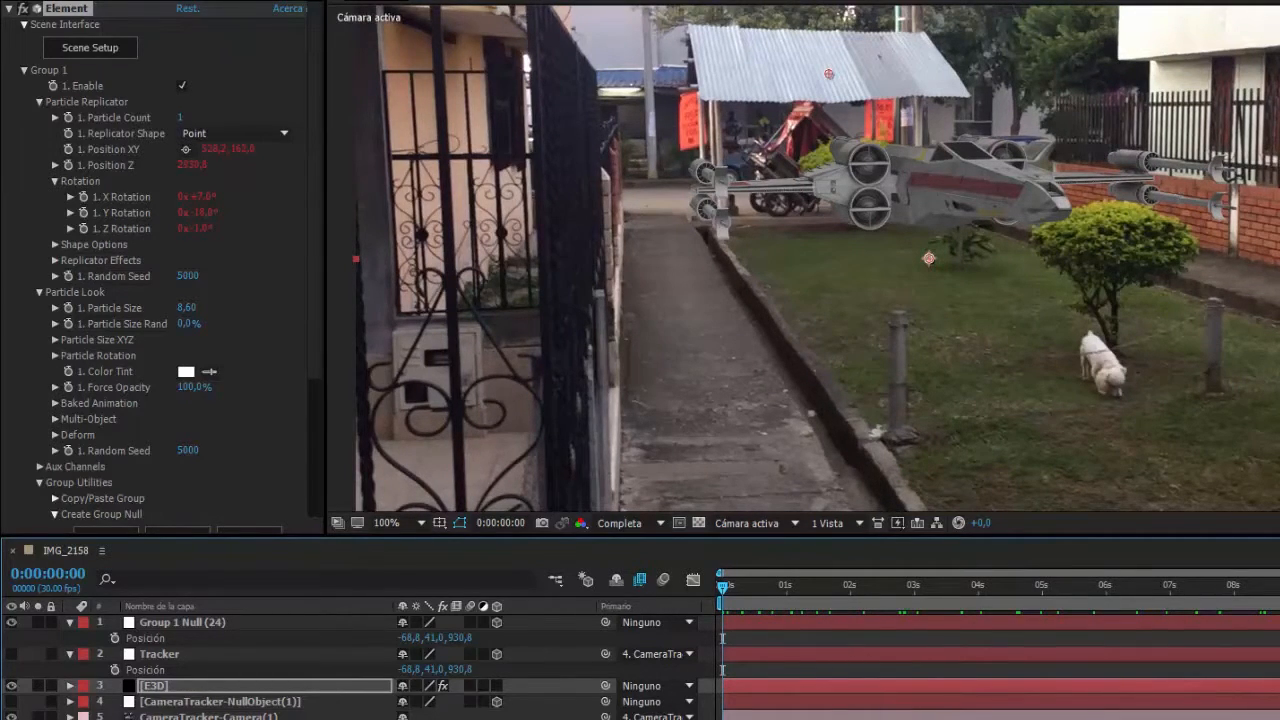
key("space")
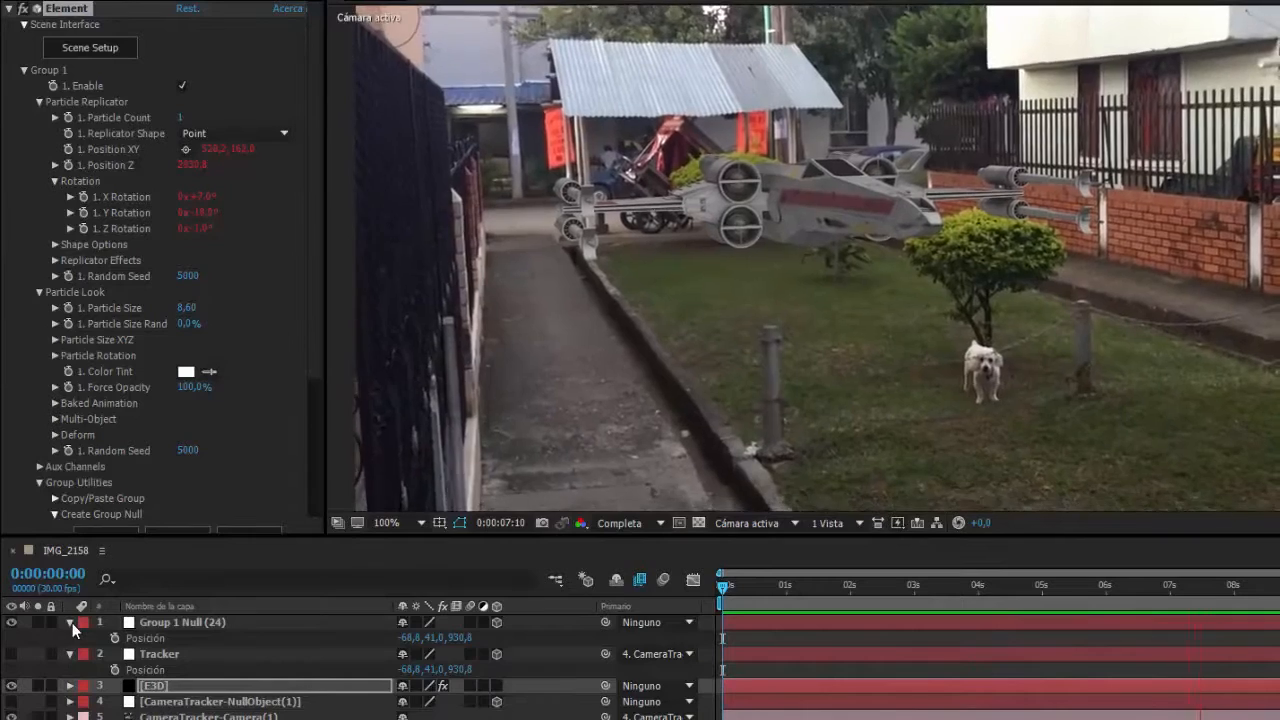
- Collapse the Group 1 Null and Tracker layers and add the expression wiggle (0.5,2) to Group 1's Z Rotation Particle
left_click(69, 622)
left_click(69, 638)
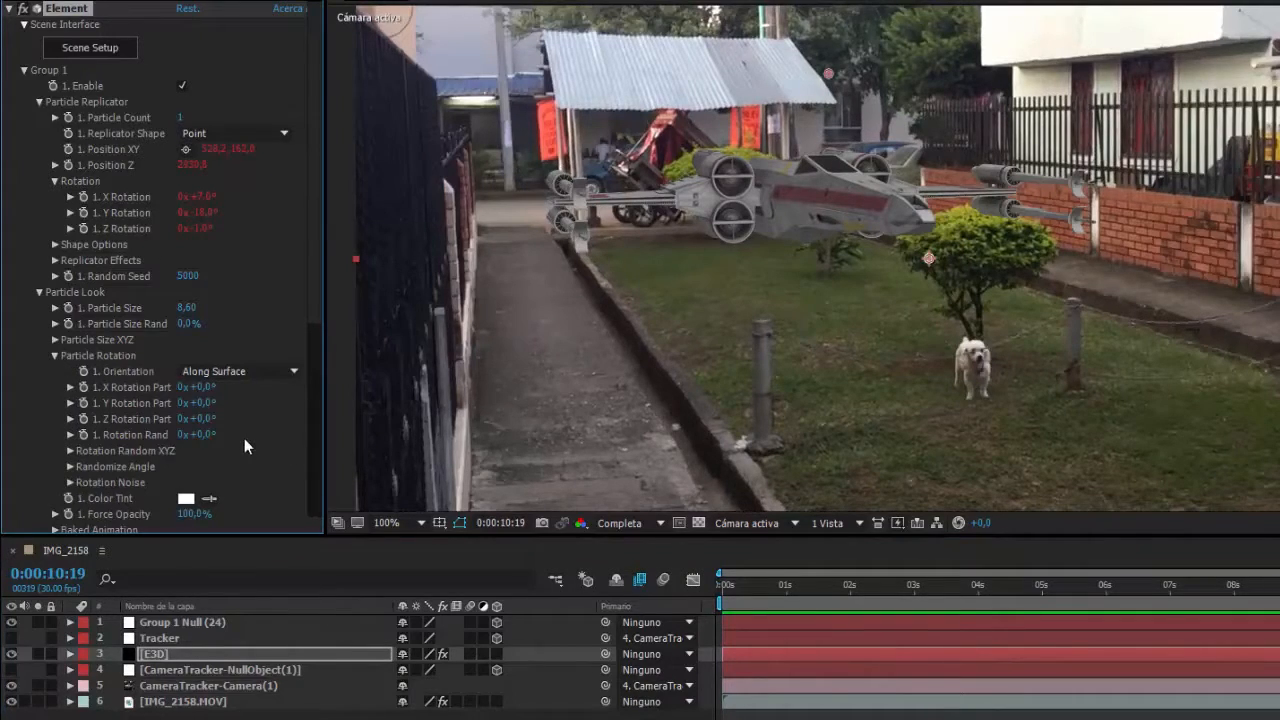
left_click_drag(213, 419, 205, 419)
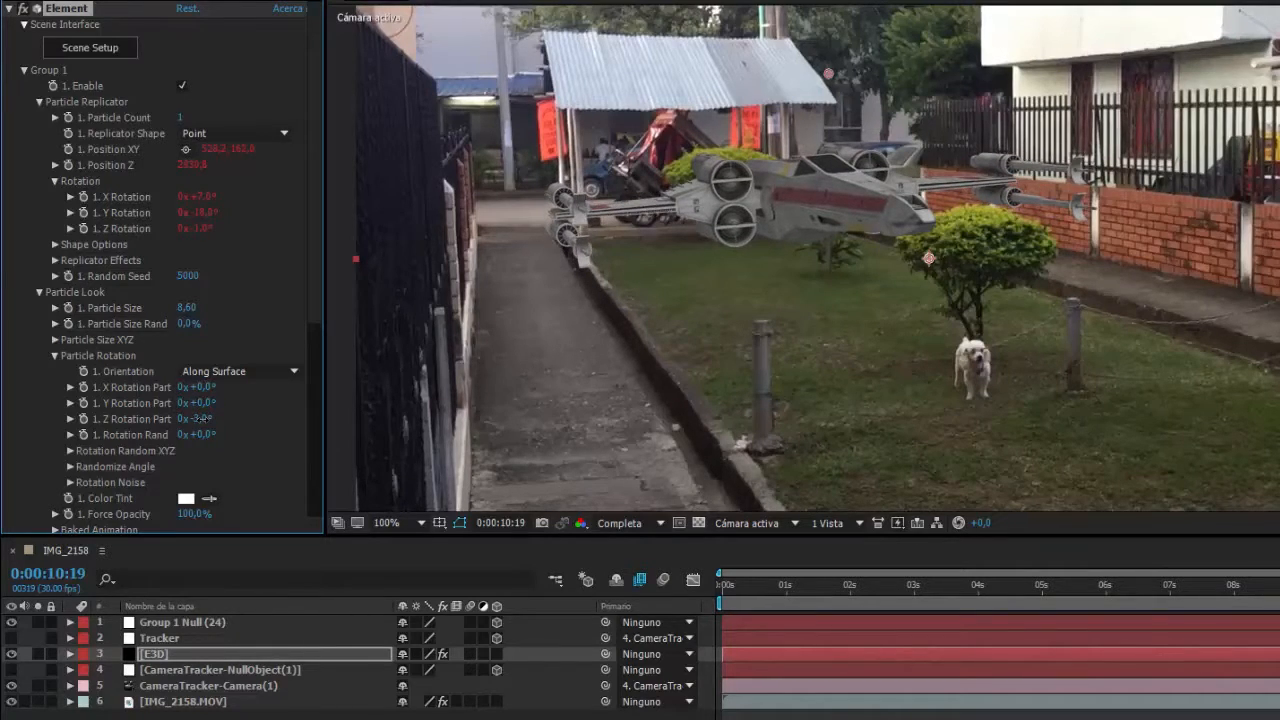
left_click(84, 419, "alt")
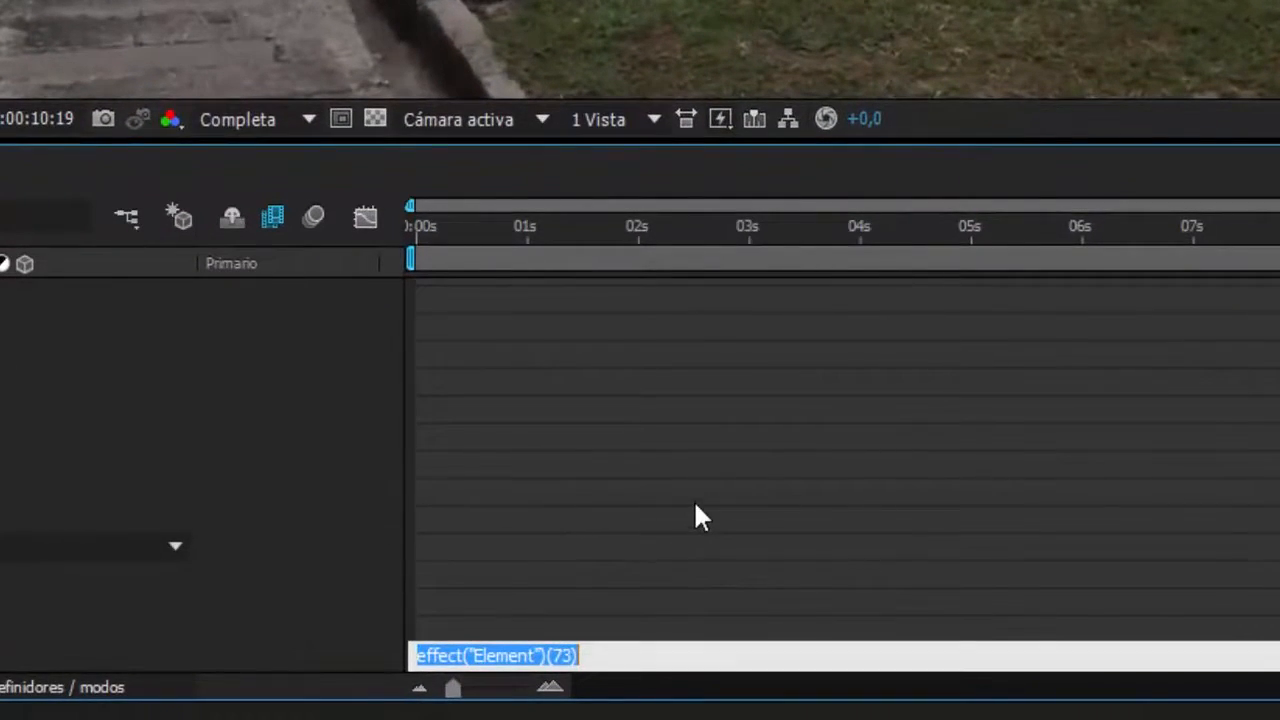
type("wiggle (0.5,2")
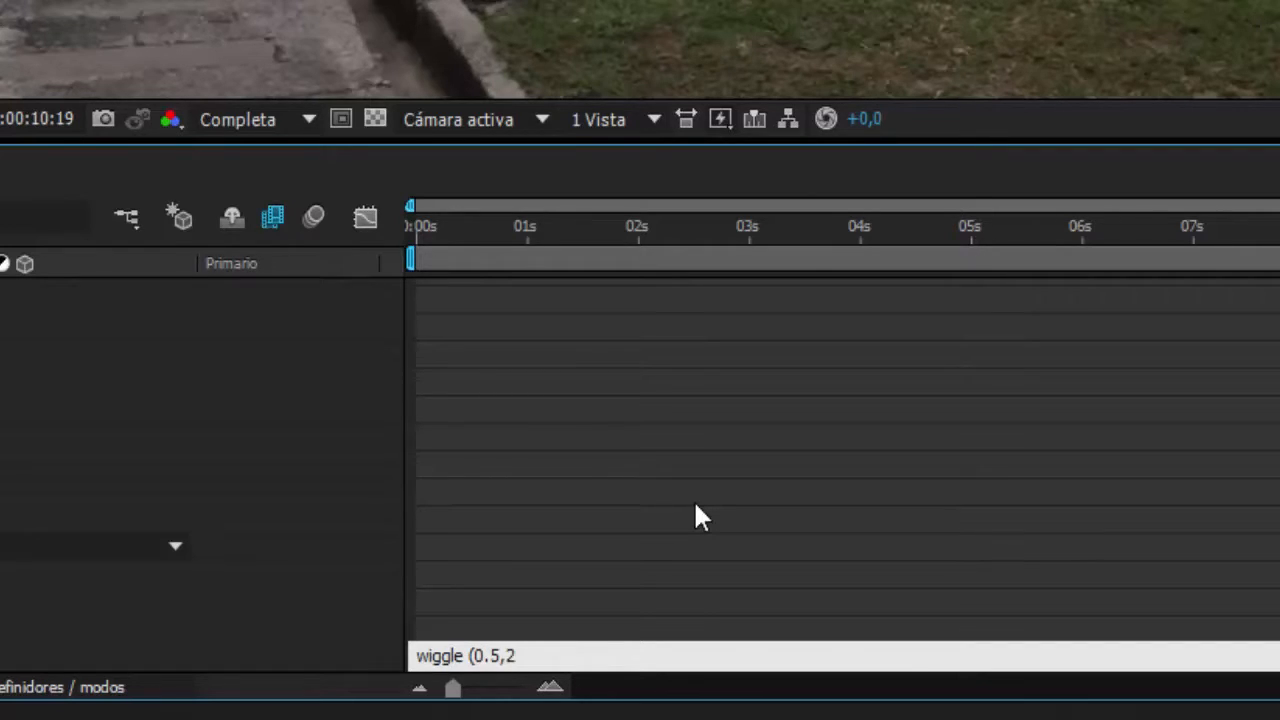
left_click(695, 503)
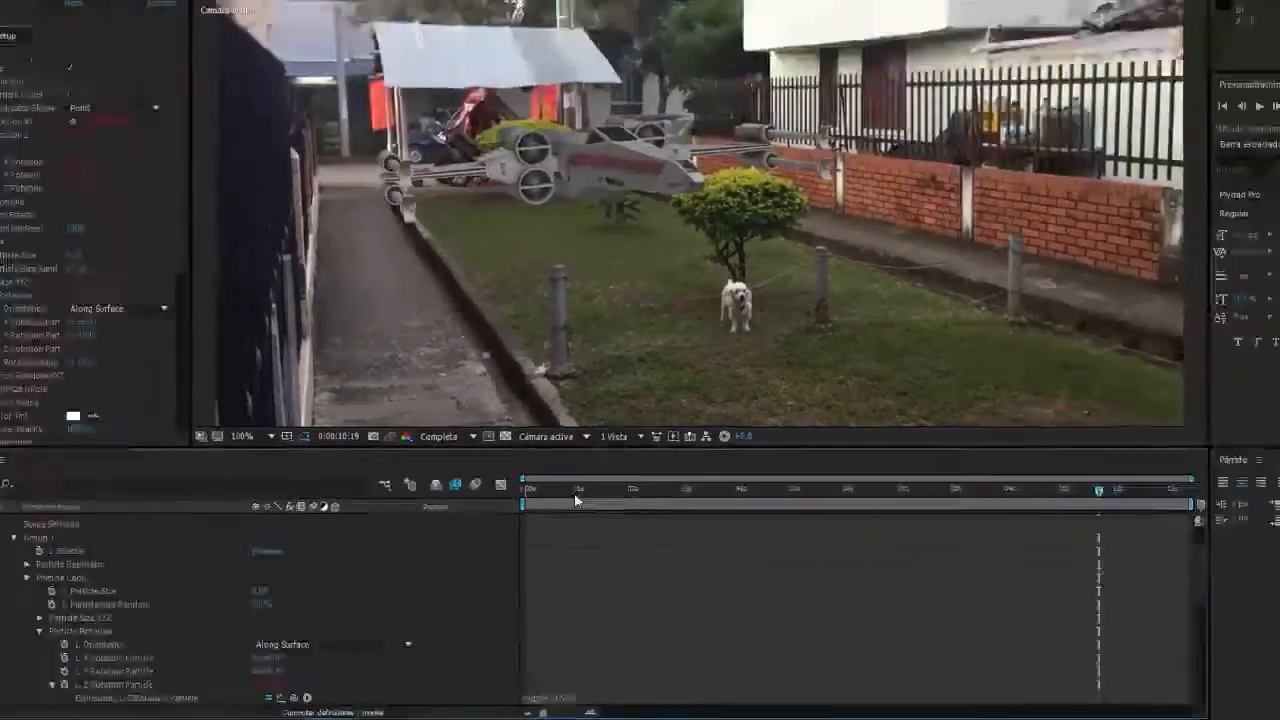
- Play the composition from the first frame to check the ship's wobble
left_click(411, 229)
mouse_move(535, 520)
left_mouse_down()
mouse_move(780, 516)
mouse_move(536, 516)
left_mouse_up()
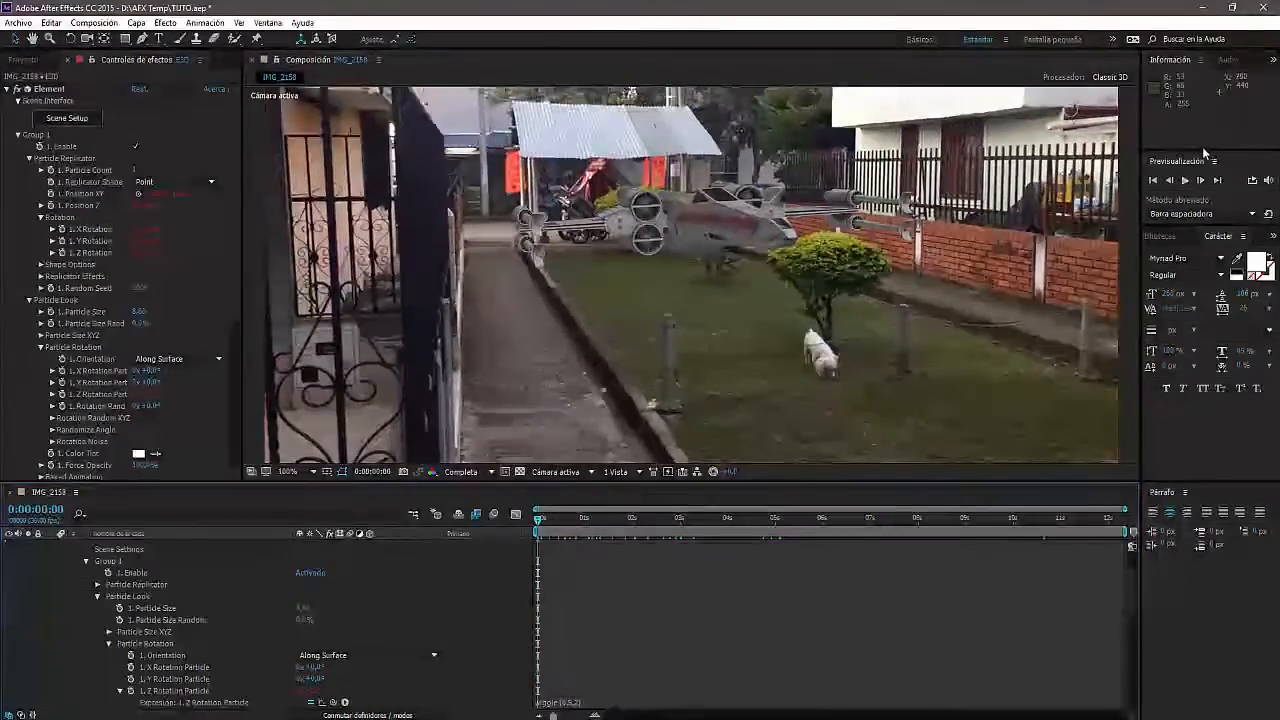
left_click(1187, 179)
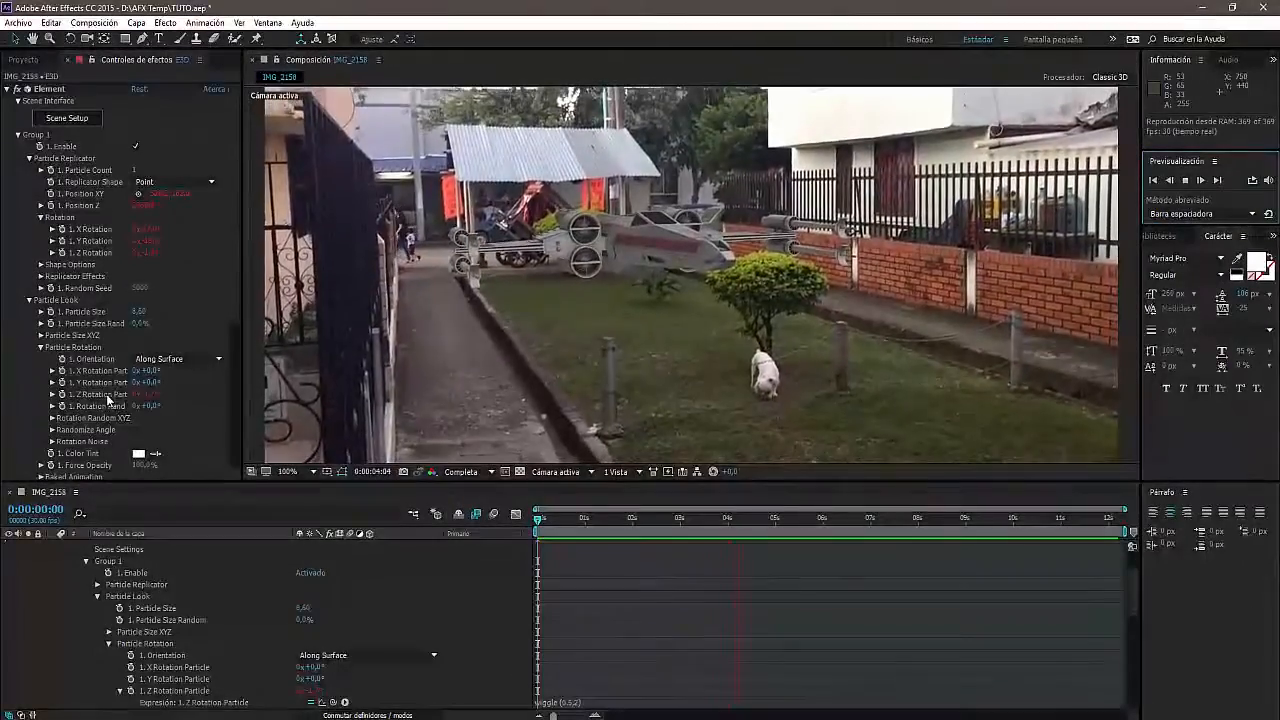
- Collapse the Scene Interface and Group 1 settings of the Element effect and the E3D layer's properties
left_click(17, 101)
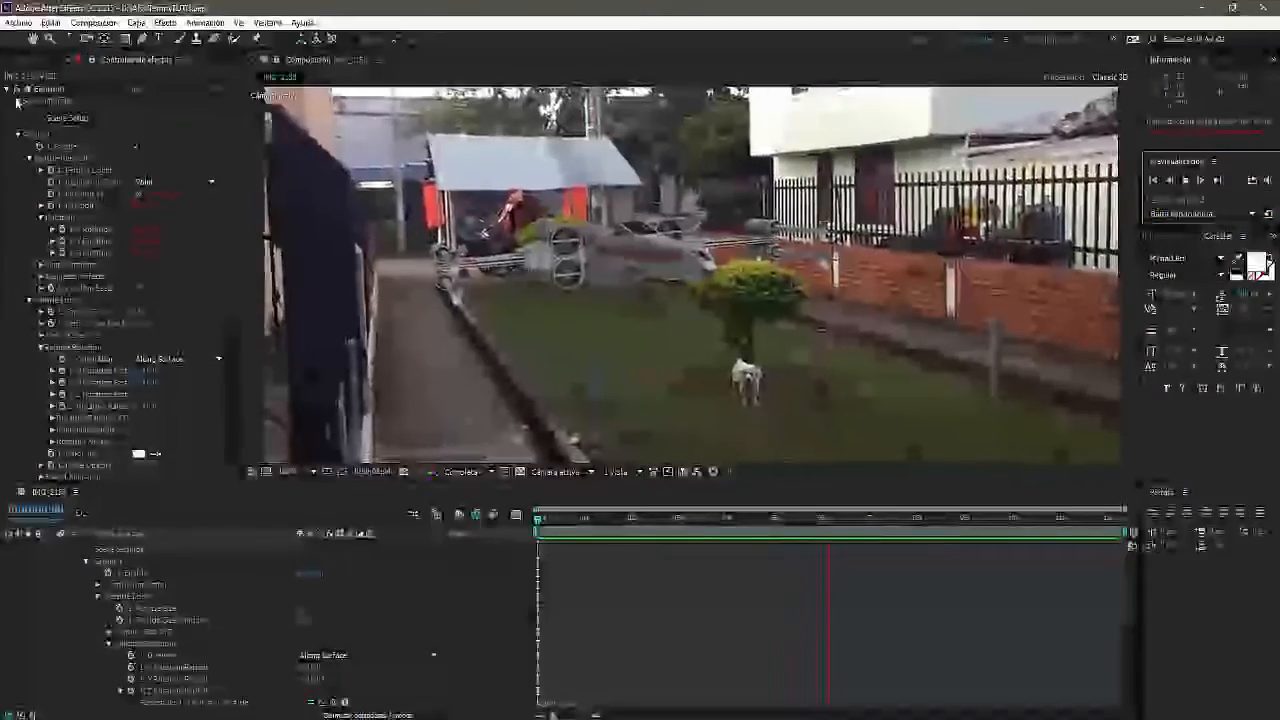
left_click(17, 112)
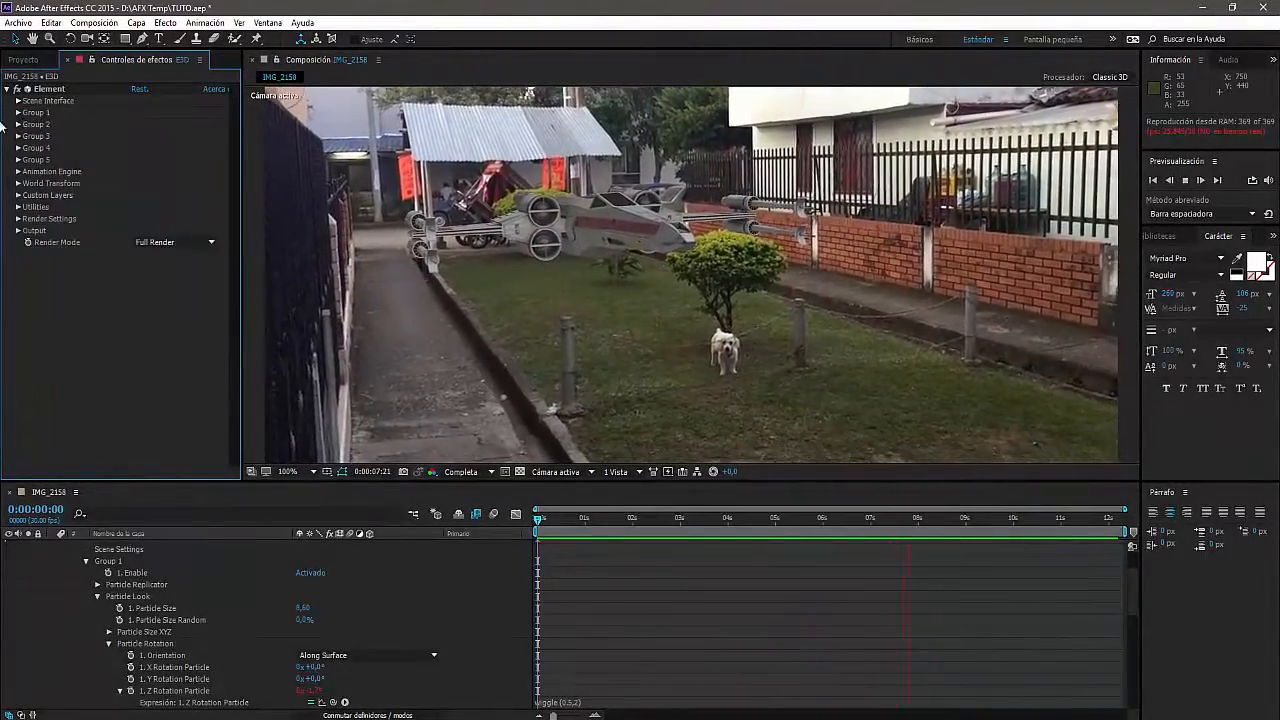
scroll(143, 551, "up", 3)
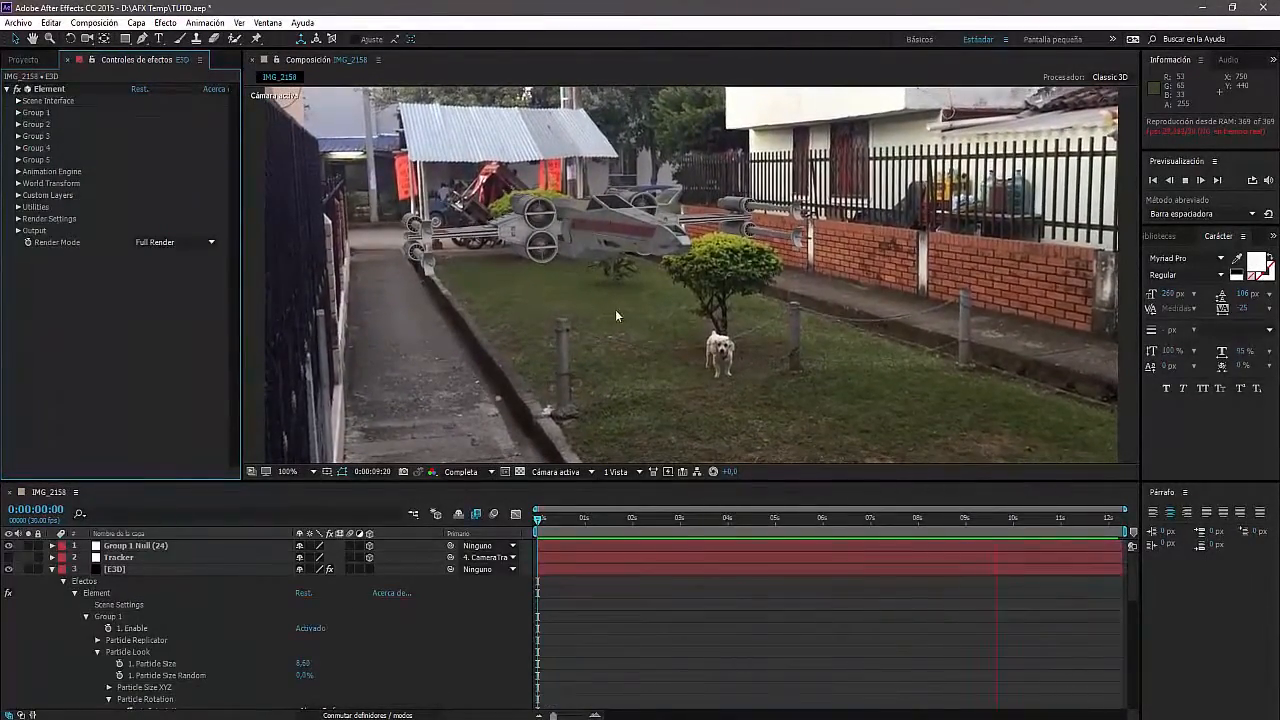
left_click(53, 569)
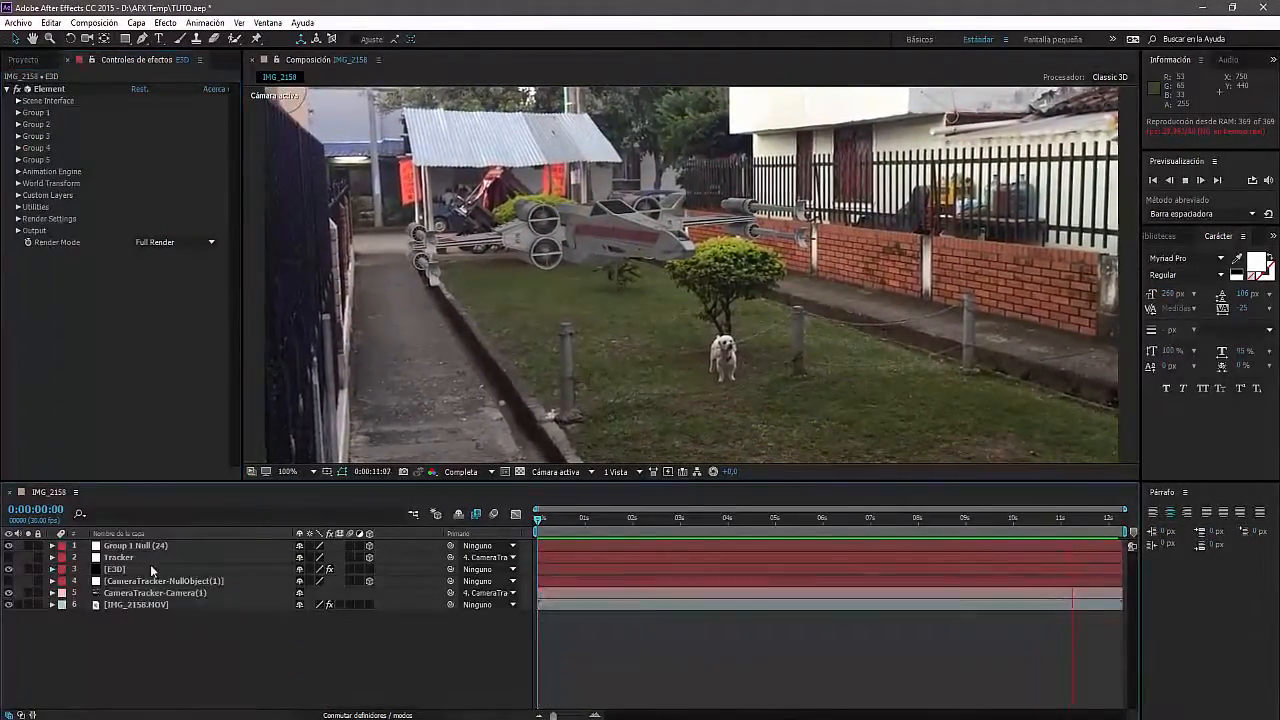
- Create a new black solid layer named Sambra
right_click(168, 647)
mouse_move(286, 517)
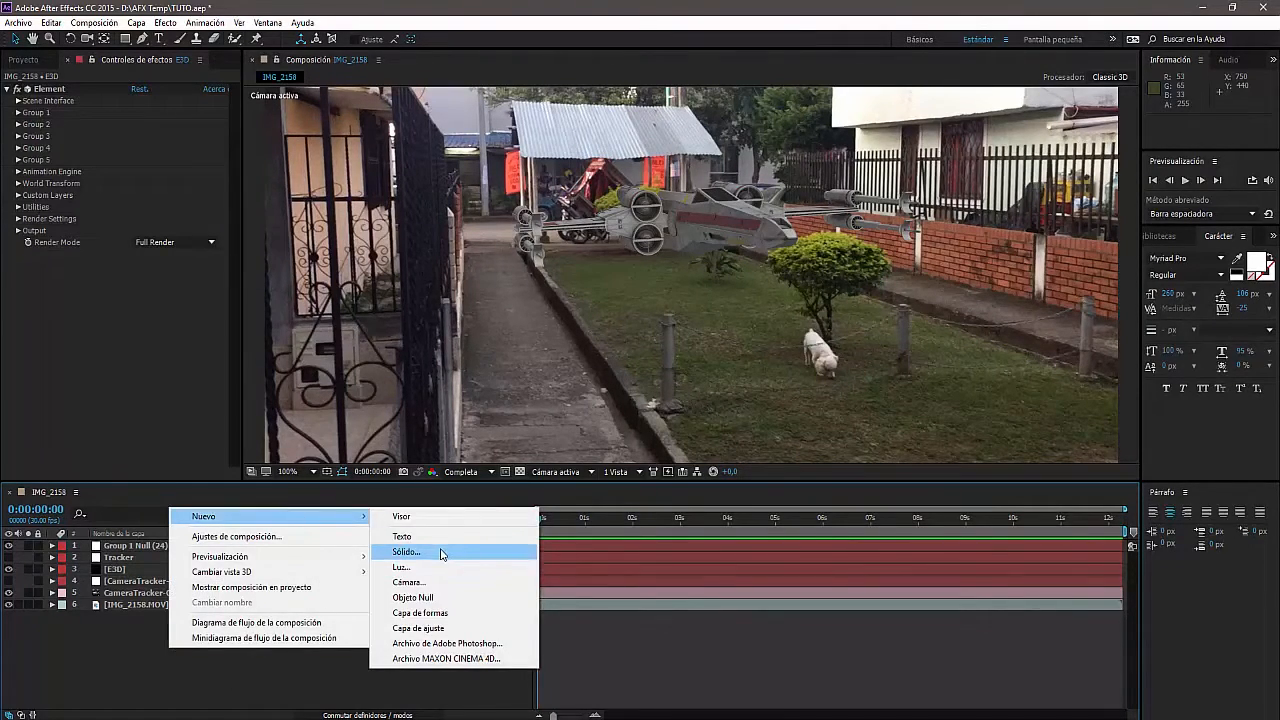
left_click(443, 551)
type("Sambra")
key("Return")
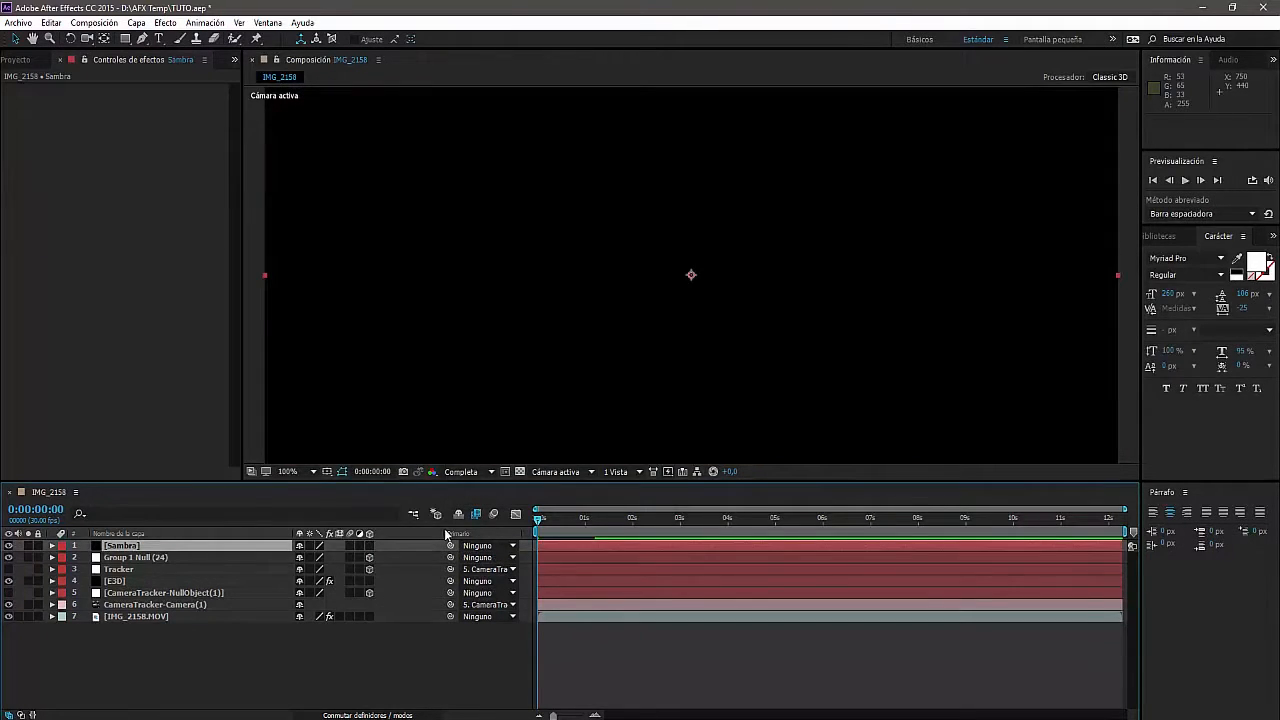
- Draw an elliptical mask about 375 by 185 px on the Sambra solid, just below the ship
left_click_drag(124, 40, 210, 70)
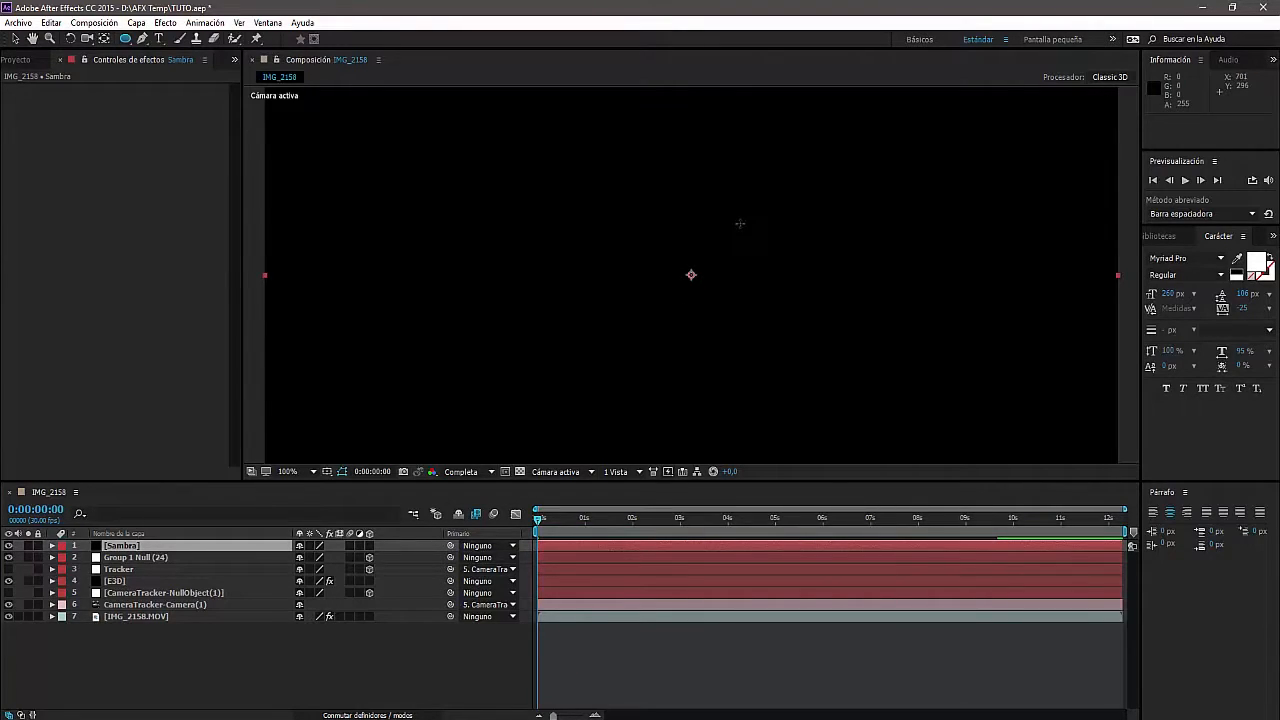
left_click_drag(517, 335, 490, 350)
left_click(15, 38)
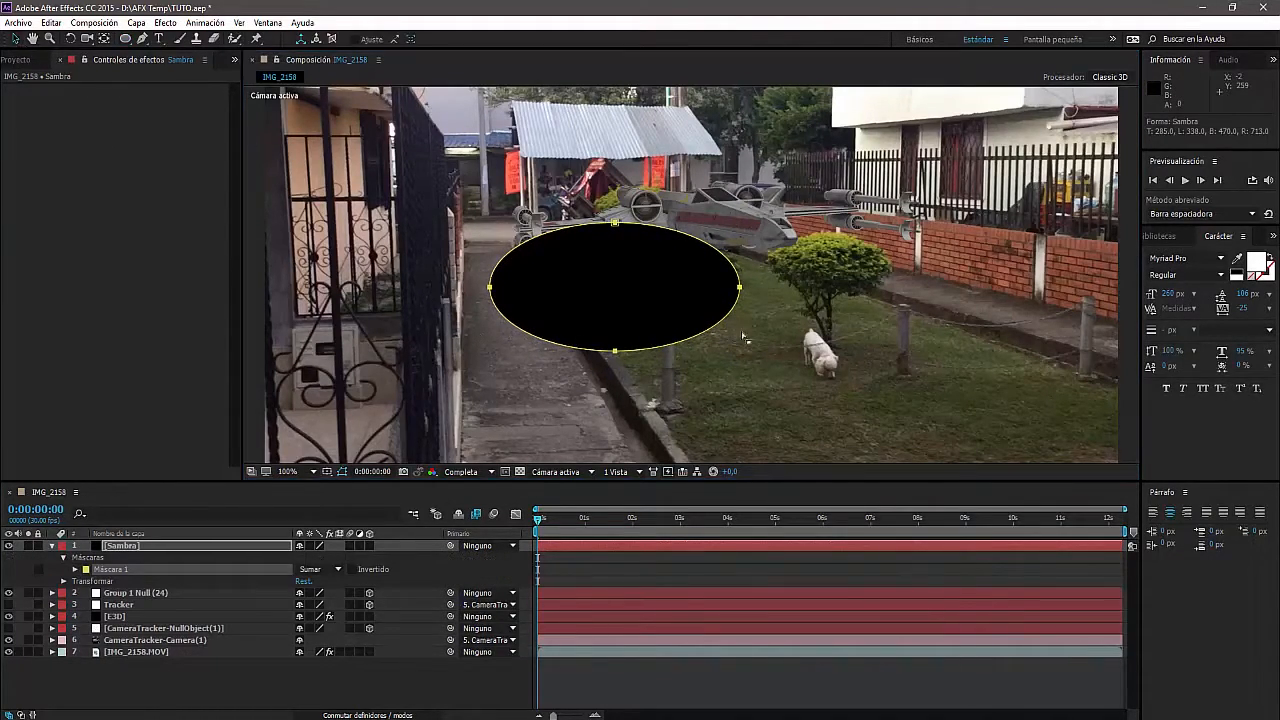
- Move the Sambra layer to position 613, 360 and turn it into a 3D layer
left_click(638, 287)
left_click_drag(639, 288, 621, 288)
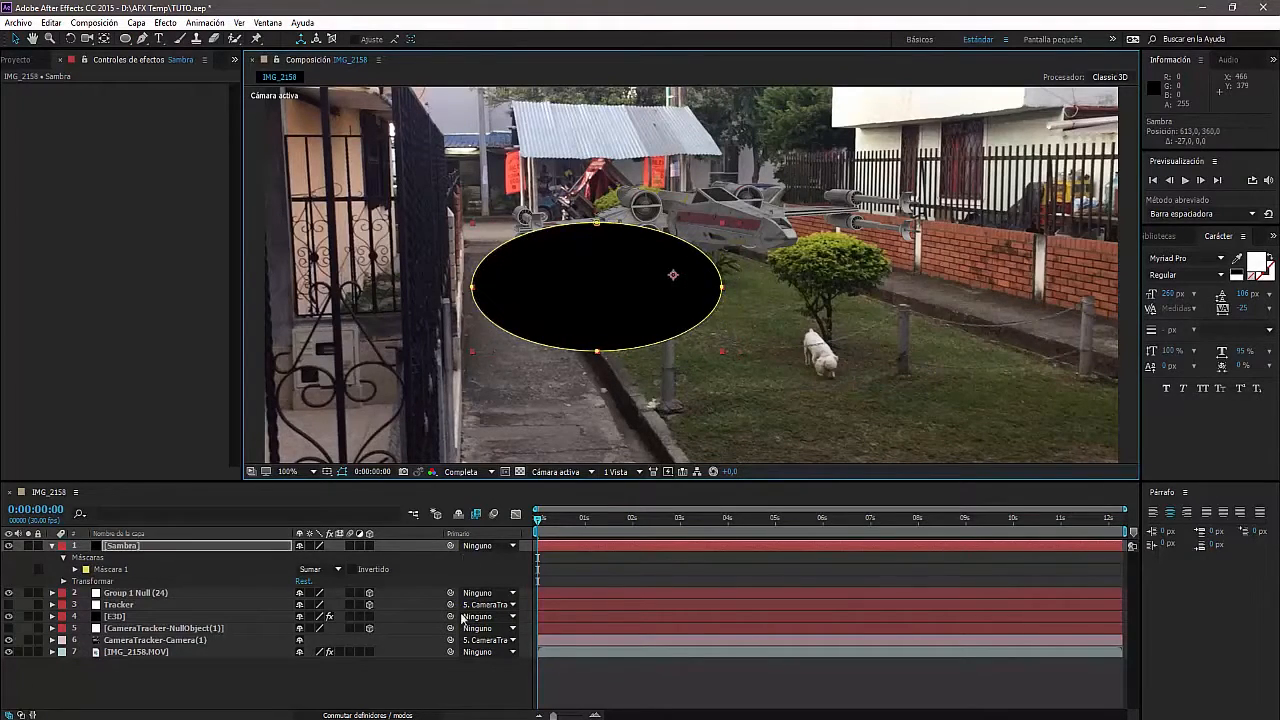
left_click(369, 545)
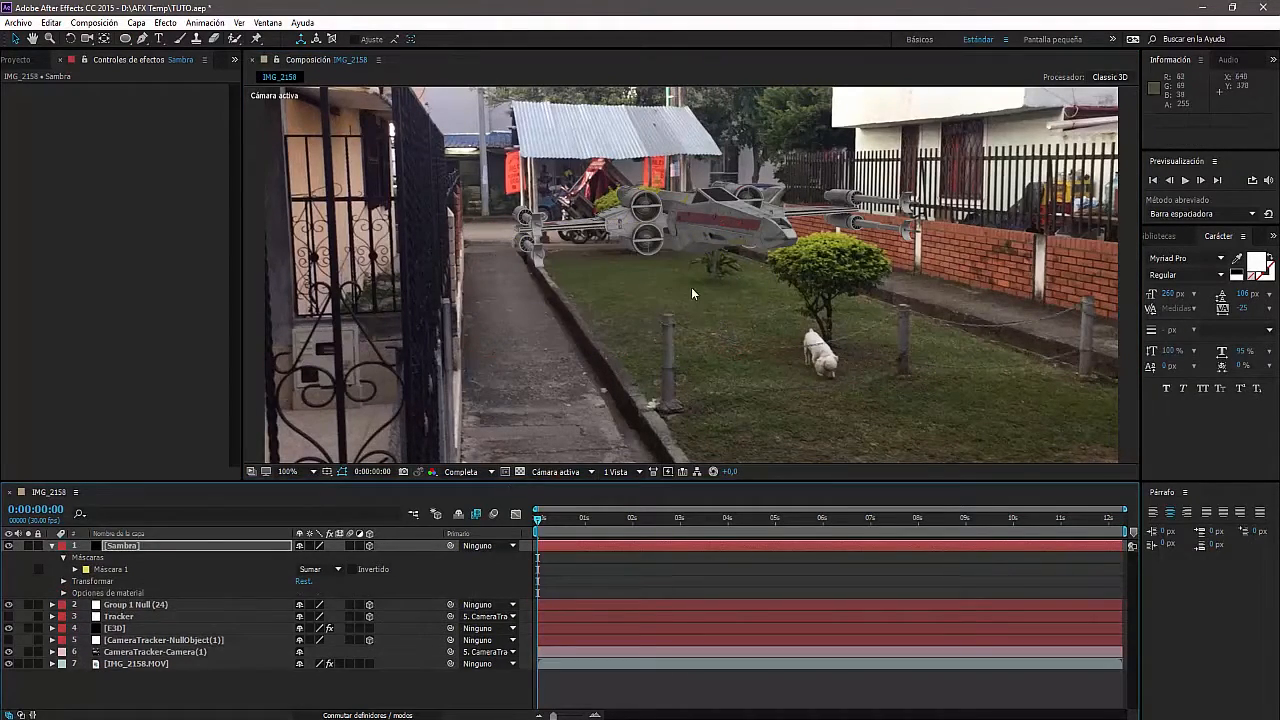
- Copy the Tracker layer's position to the Sambra layer, placing it at -68.8, 41.0, 930.8
key("p")
left_click(118, 582)
key("p")
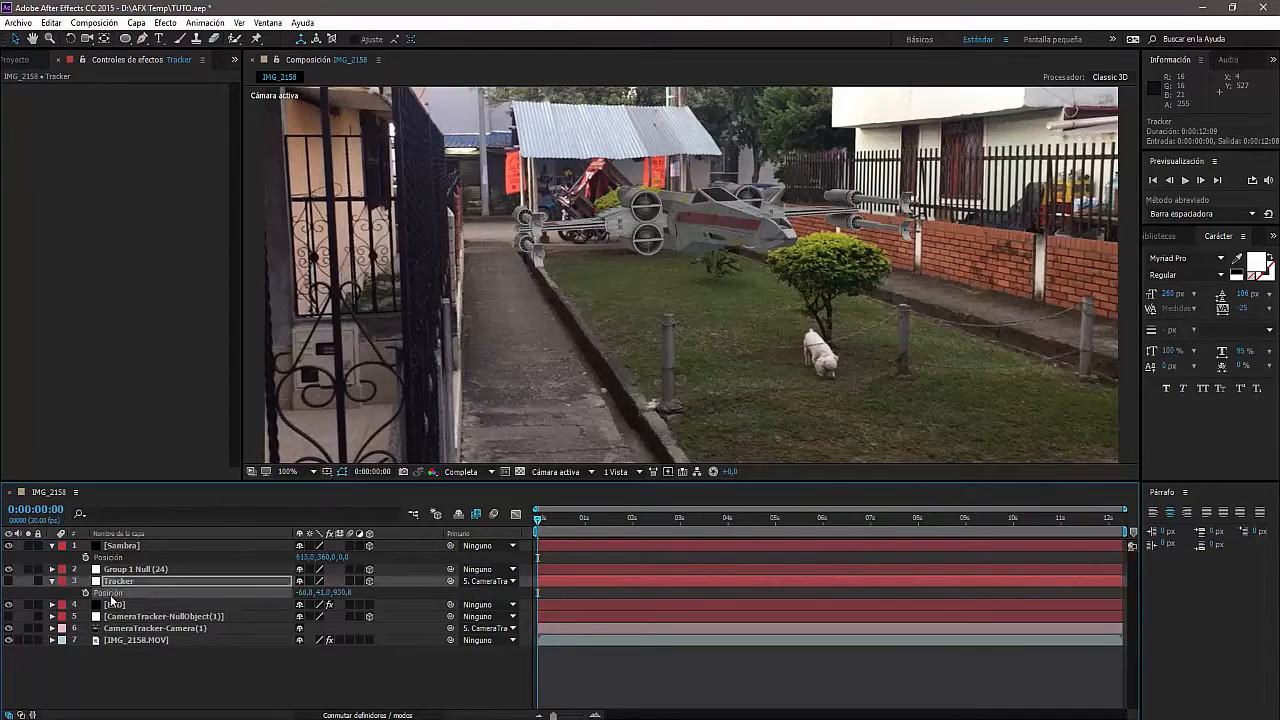
left_click(110, 558)
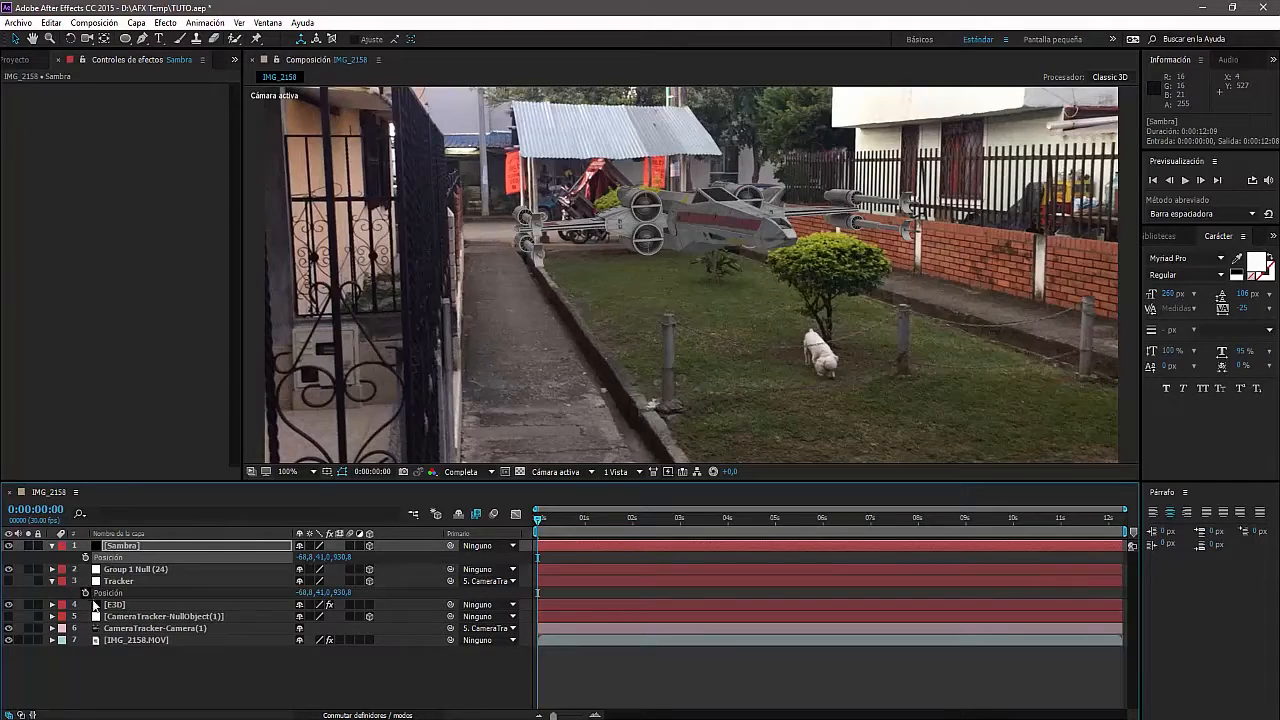
left_click(52, 581)
- Move the Sambra ellipse into the frame beneath the ship, to position 687.1, 396.2, 974.5
scroll(618, 360, "down", 4)
scroll(616, 360, "up", 1)
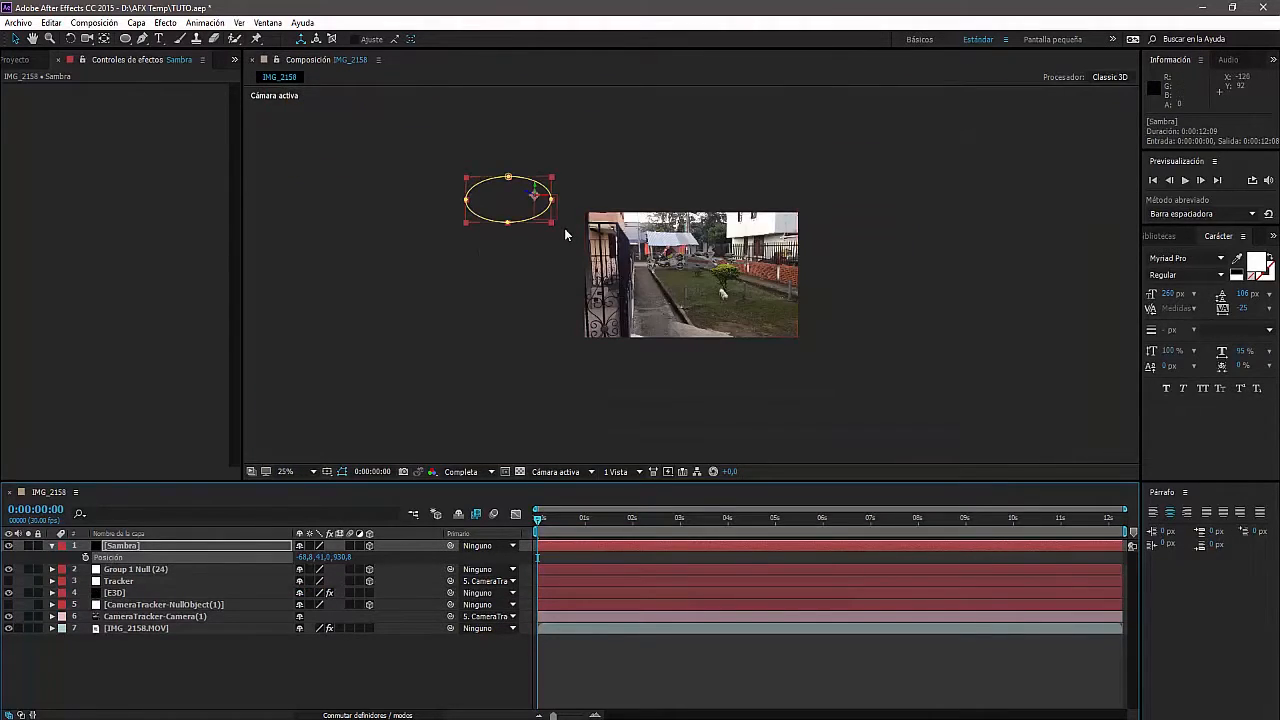
left_click_drag(495, 194, 675, 287)
scroll(508, 327, "down", 1)
scroll(576, 306, "up", 5)
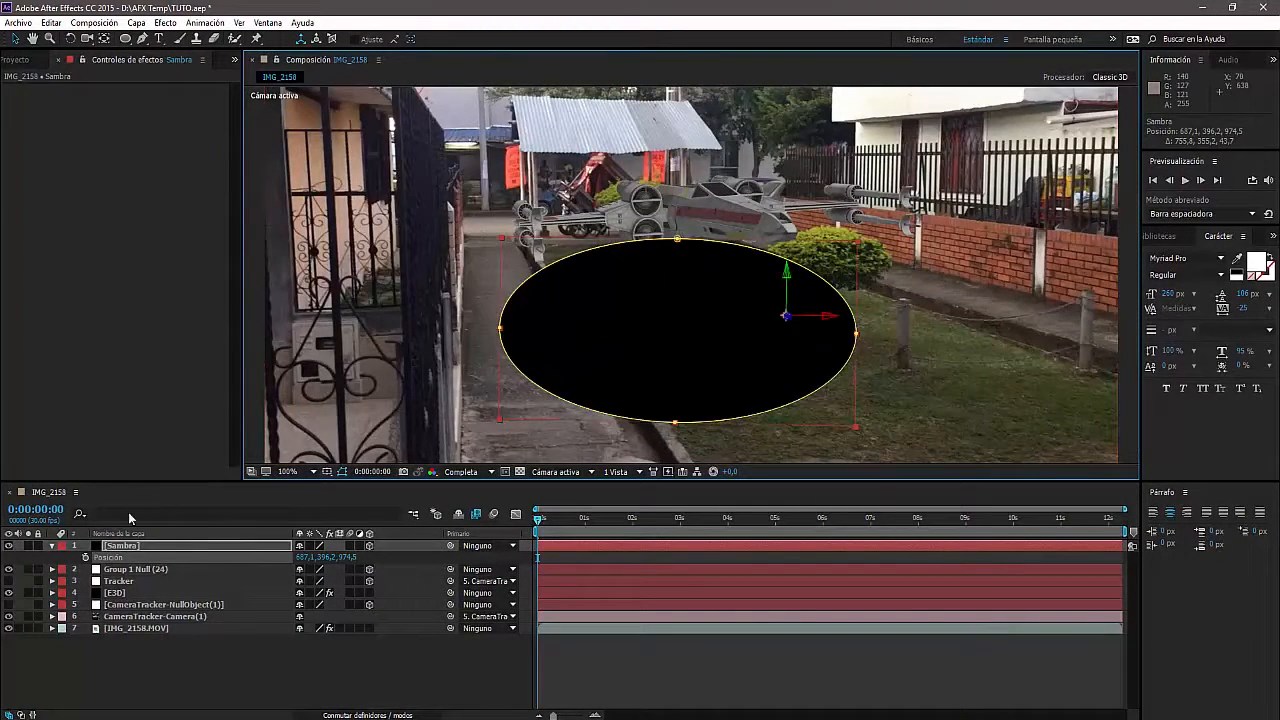
- Set the Sambra layer's X rotation to -101° so the ellipse lies flat on the ground
key("r")
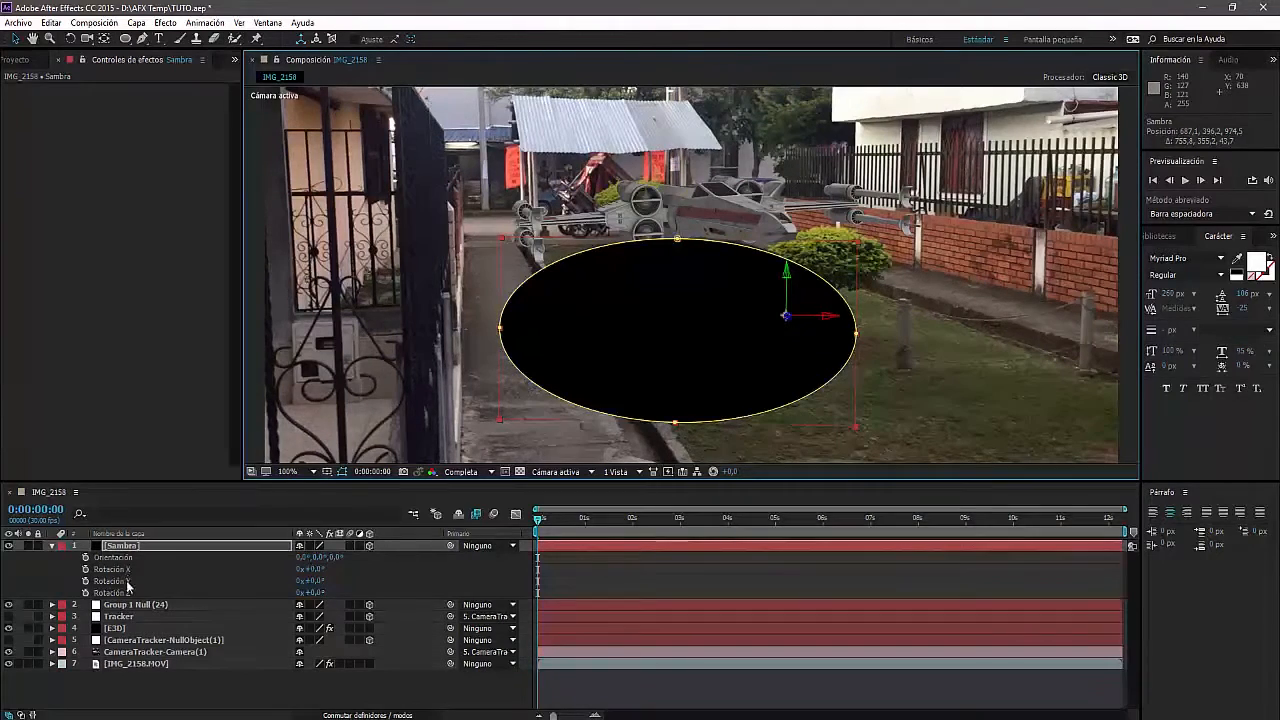
left_click_drag(303, 569, 332, 569)
left_click_drag(352, 568, 256, 576)
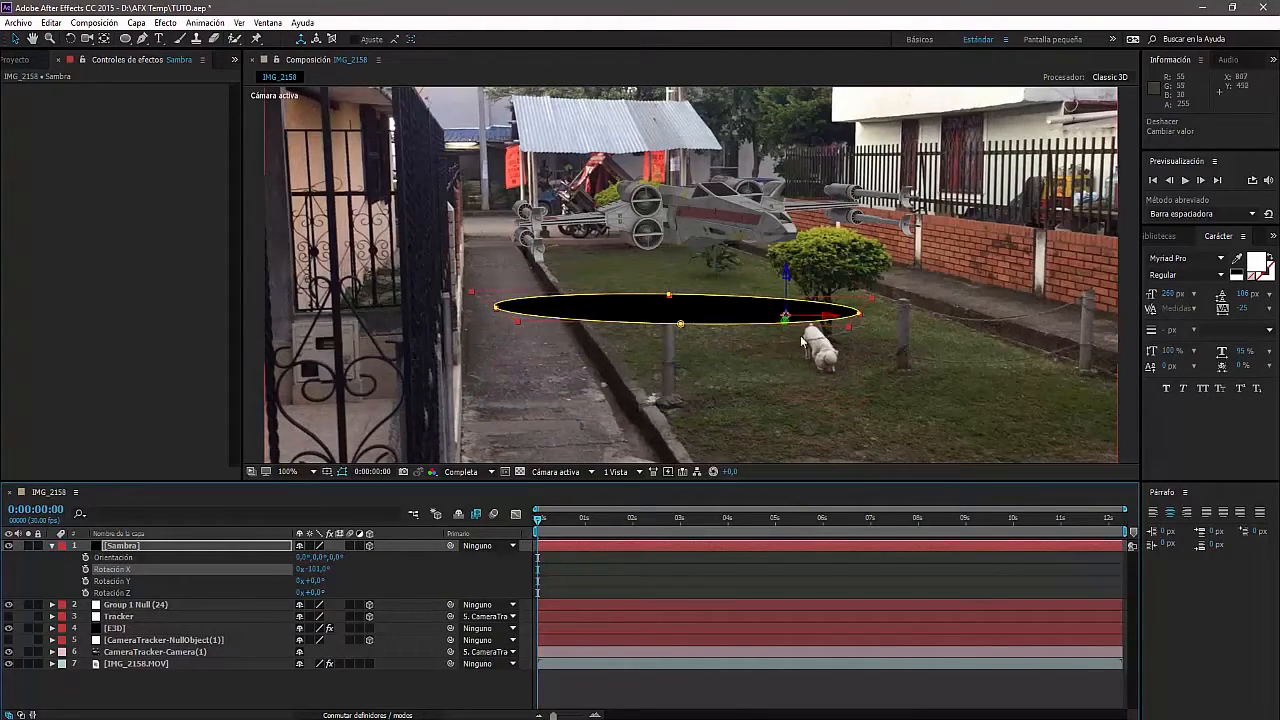
- Reposition the flattened Sambra ellipse on the grass under the ship, at position 669.3, 368.6, 1186.4
mouse_move(785, 318)
left_mouse_down()
mouse_move(783, 288)
mouse_move(777, 342)
left_mouse_up()
left_click_drag(744, 471, 820, 345)
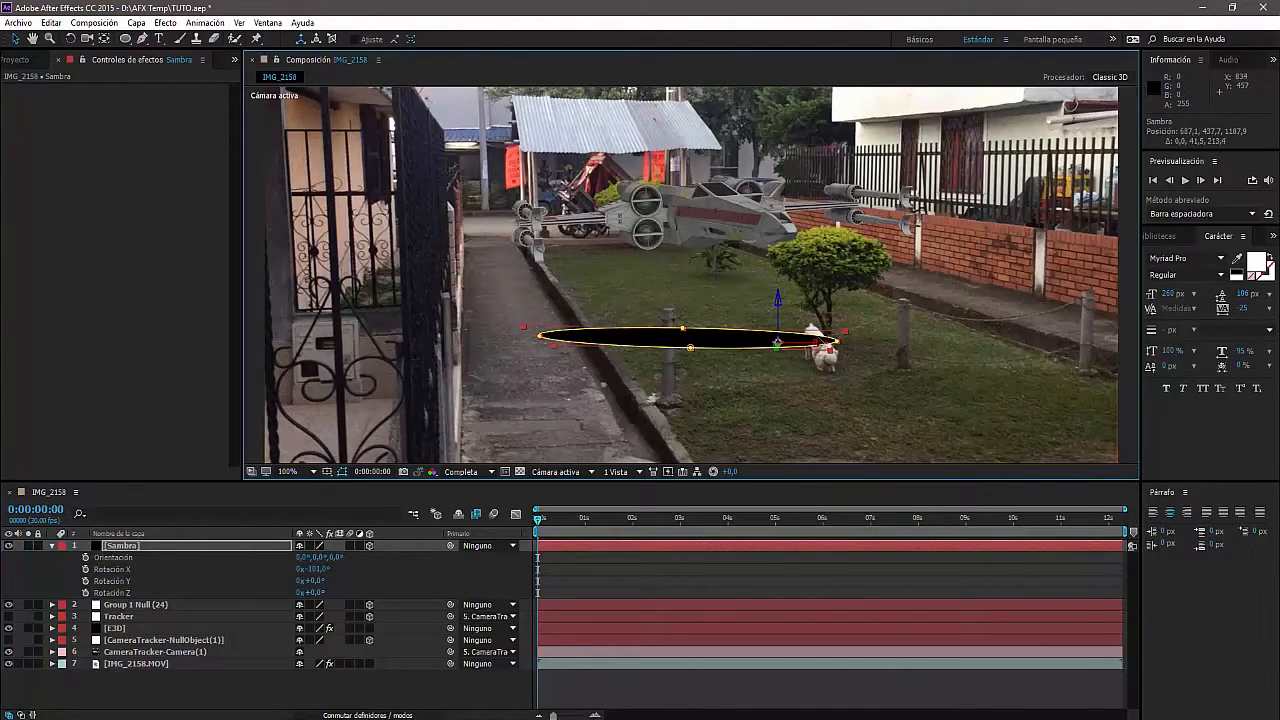
left_click_drag(725, 341, 705, 285)
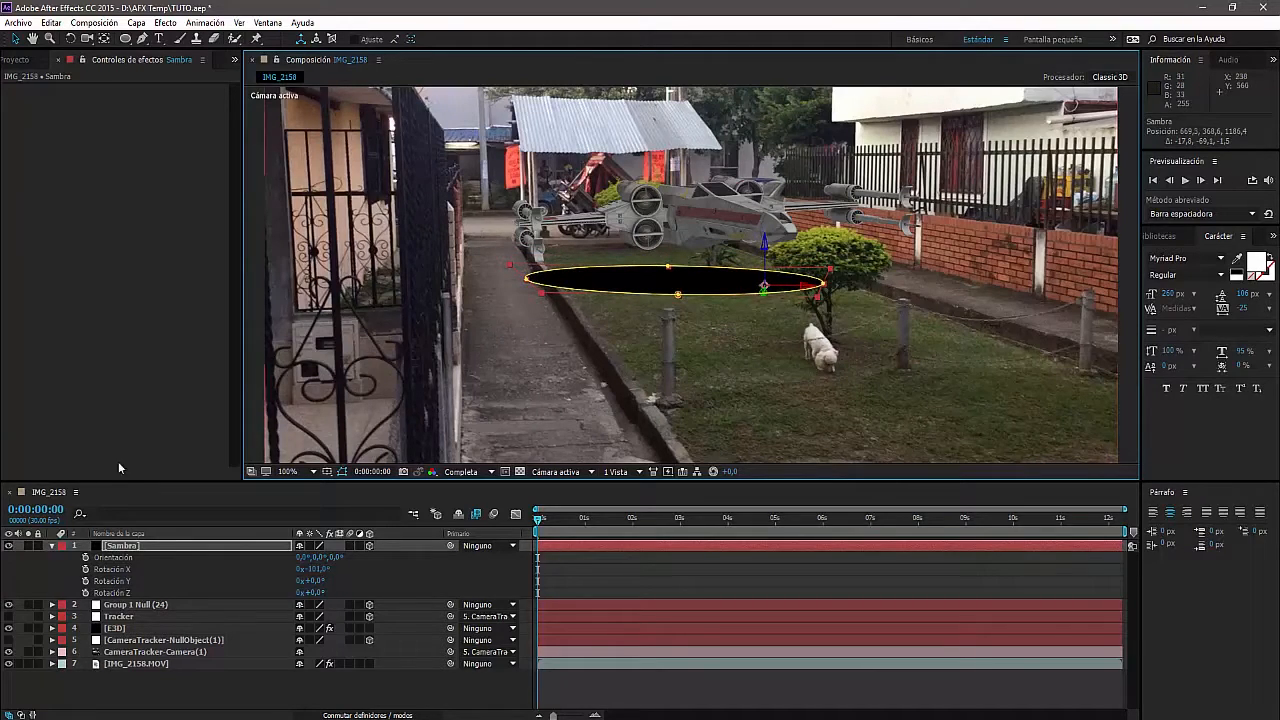
- Scale the Sambra ellipse down to about 140 px wide on screen and centre it below the ship
key("s")
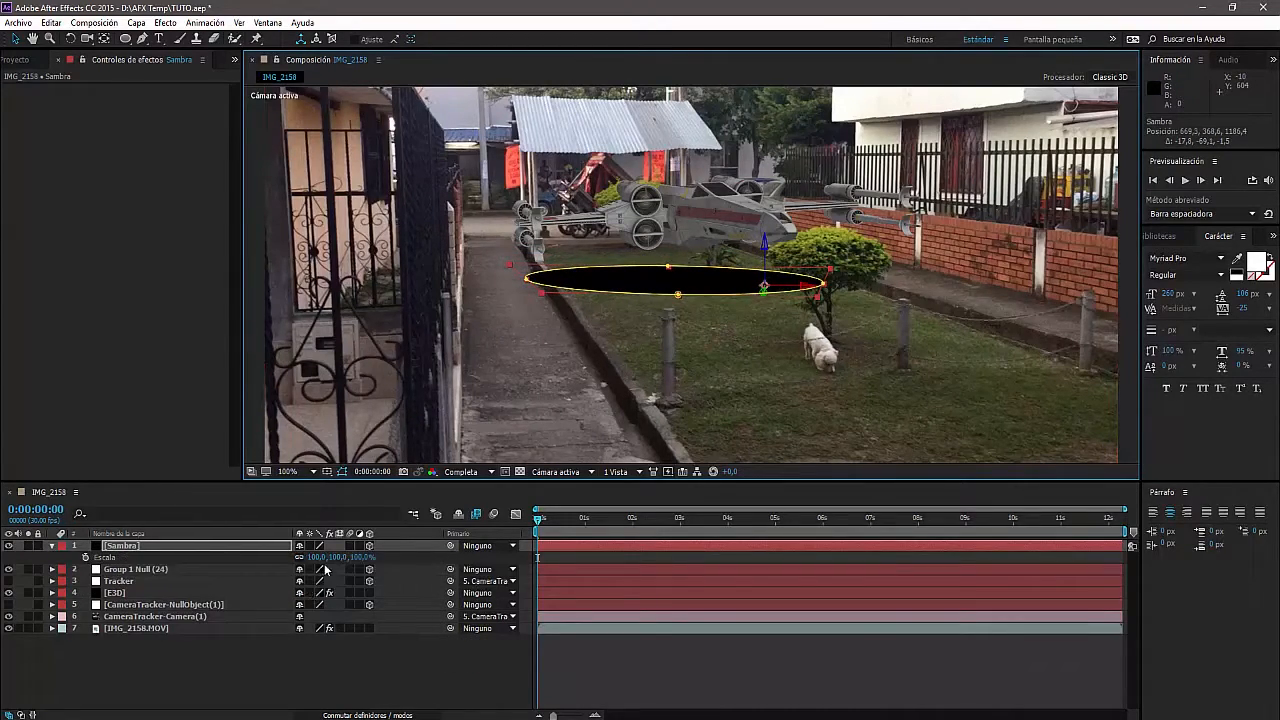
left_click_drag(318, 563, 278, 563)
left_click_drag(717, 283, 685, 290)
key("s")
left_click(254, 662)
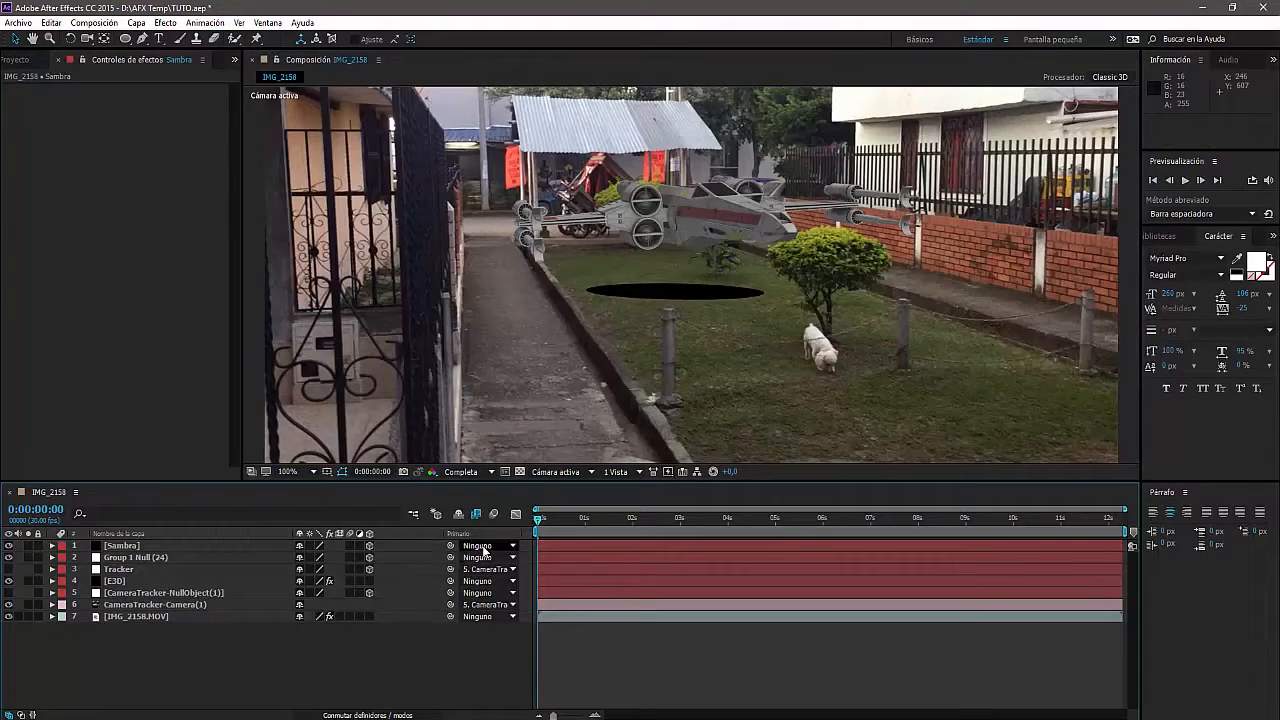
- Parent the Sambra layer to the Tracker layer and check the shadow's tracking from the first frame
left_click_drag(451, 548, 137, 571)
left_click_drag(582, 527, 538, 525)
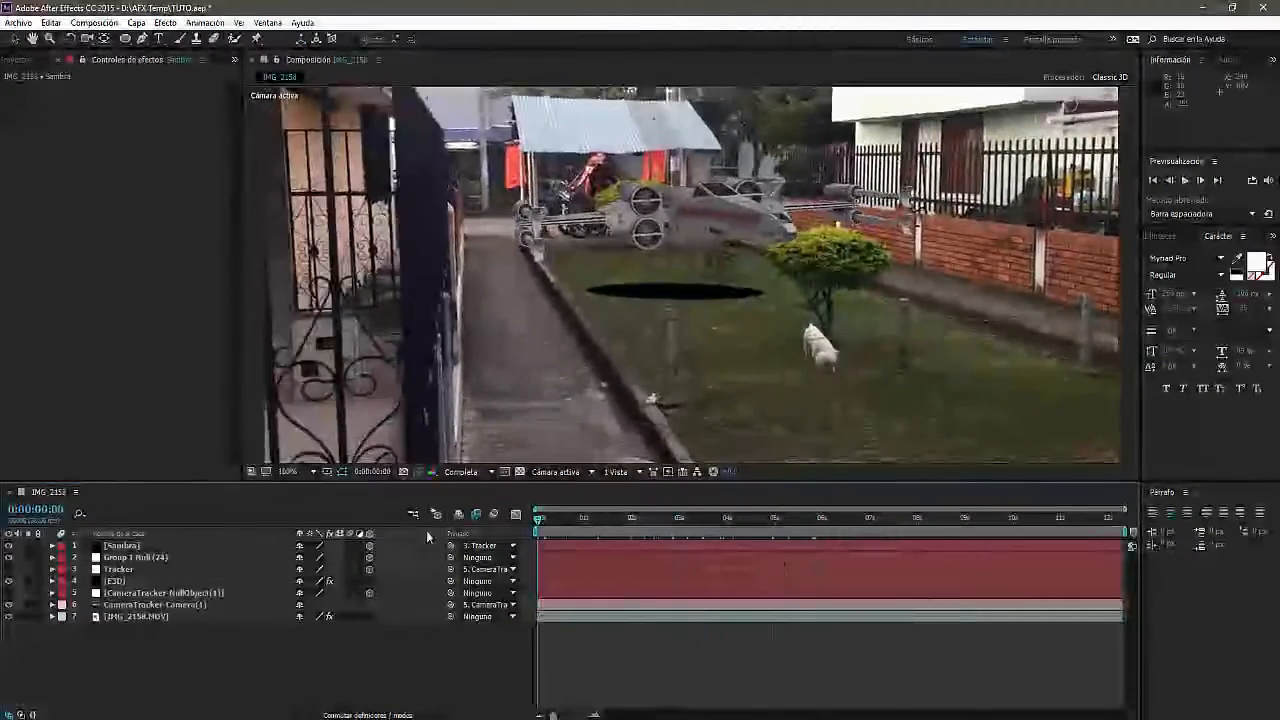
- Try a Gaussian Blur with a blurriness of 6.9 on the Sambra layer and remove the effect
left_click(137, 550)
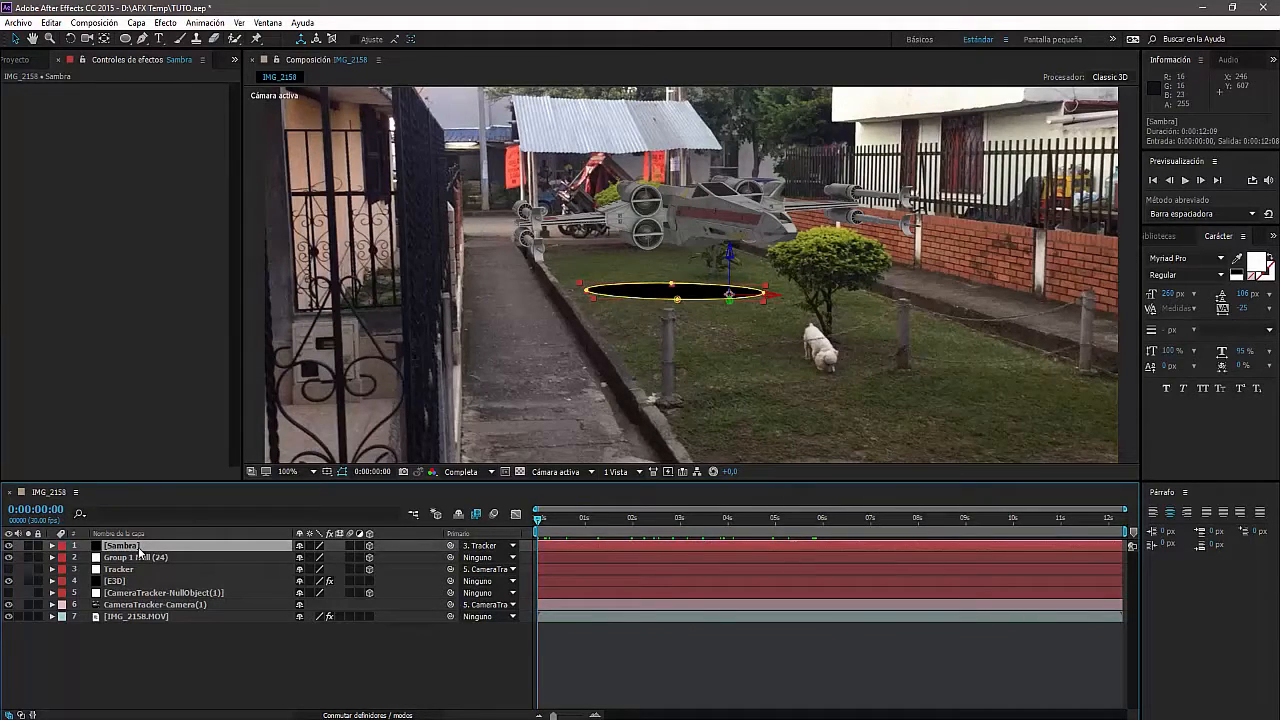
left_click(164, 23)
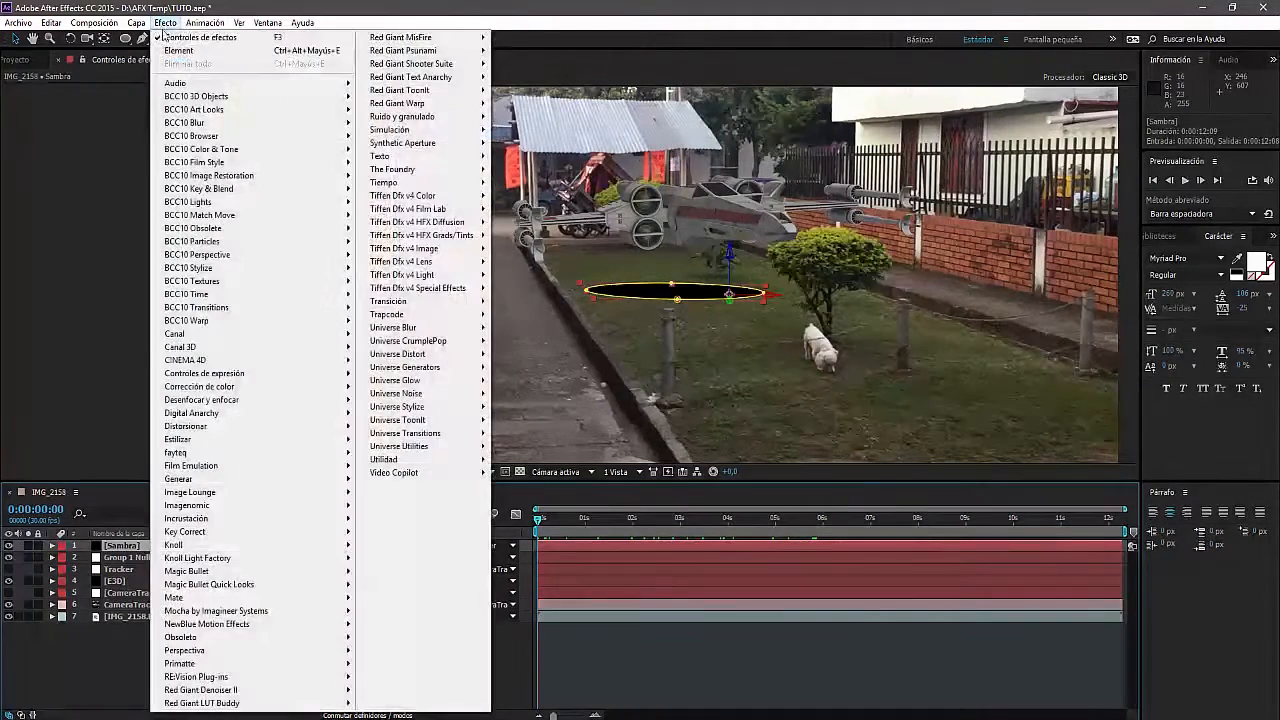
mouse_move(279, 388)
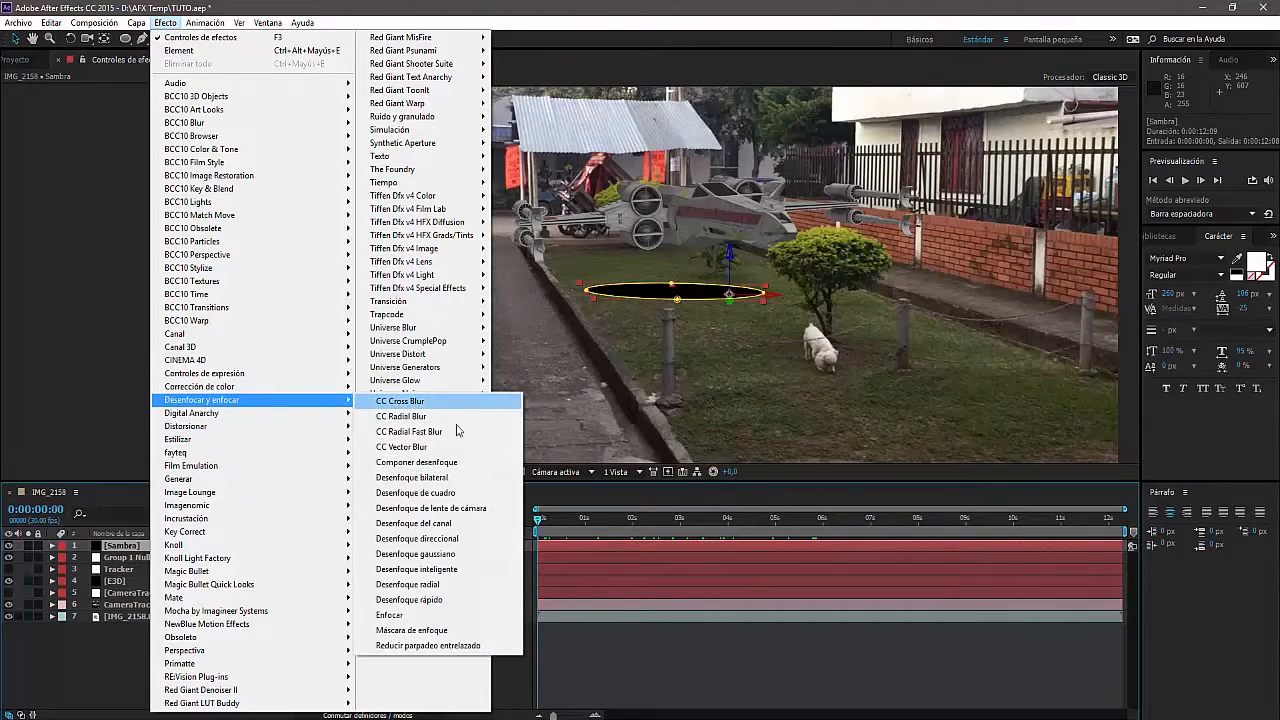
left_click(455, 555)
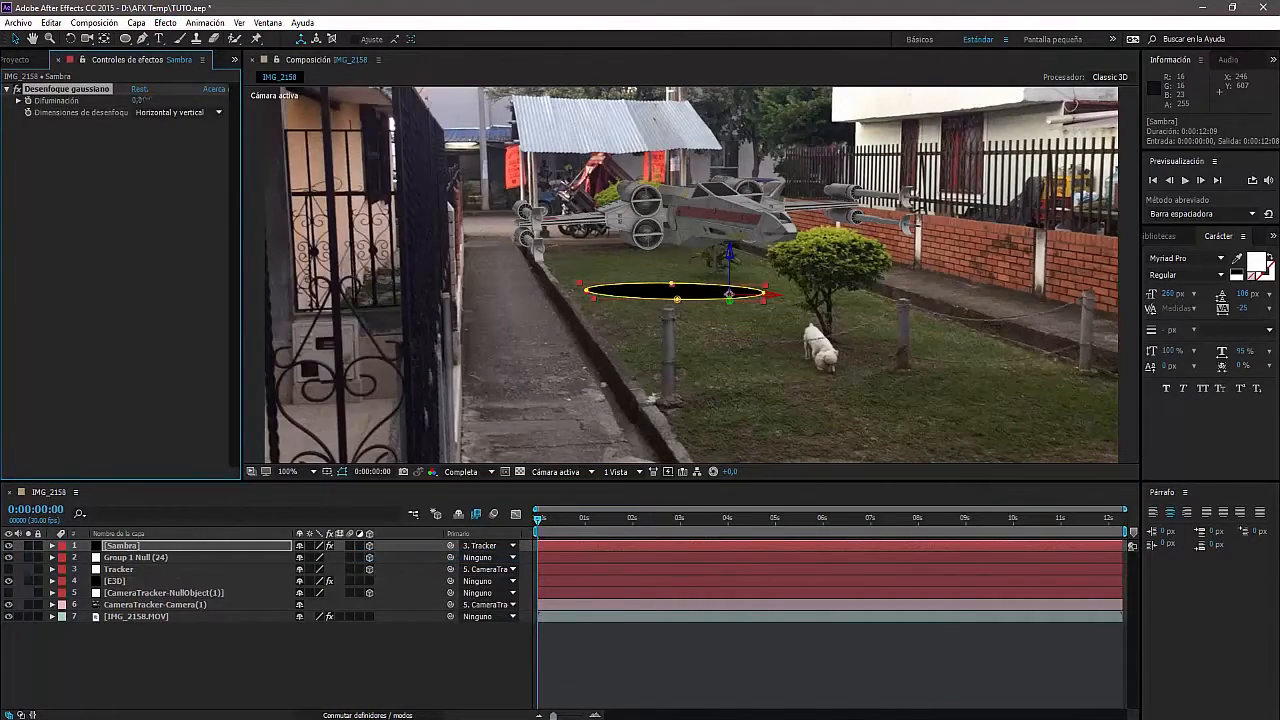
left_click(158, 277)
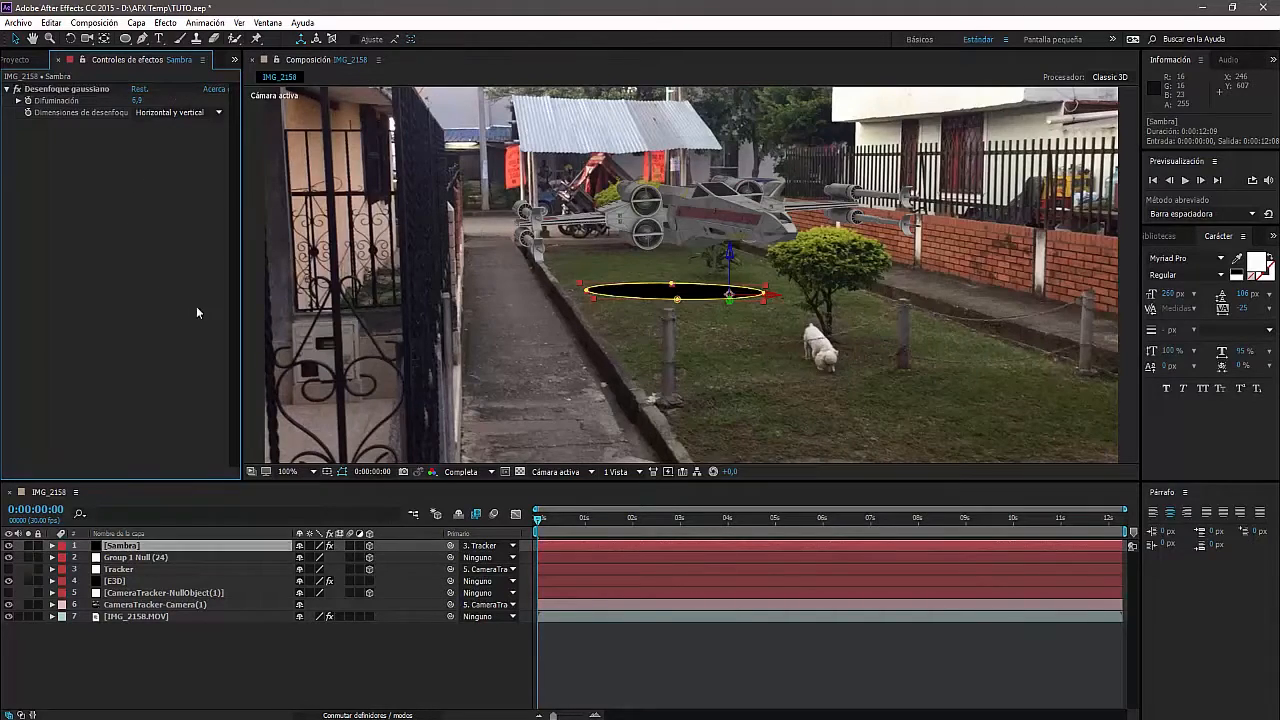
left_click(582, 367)
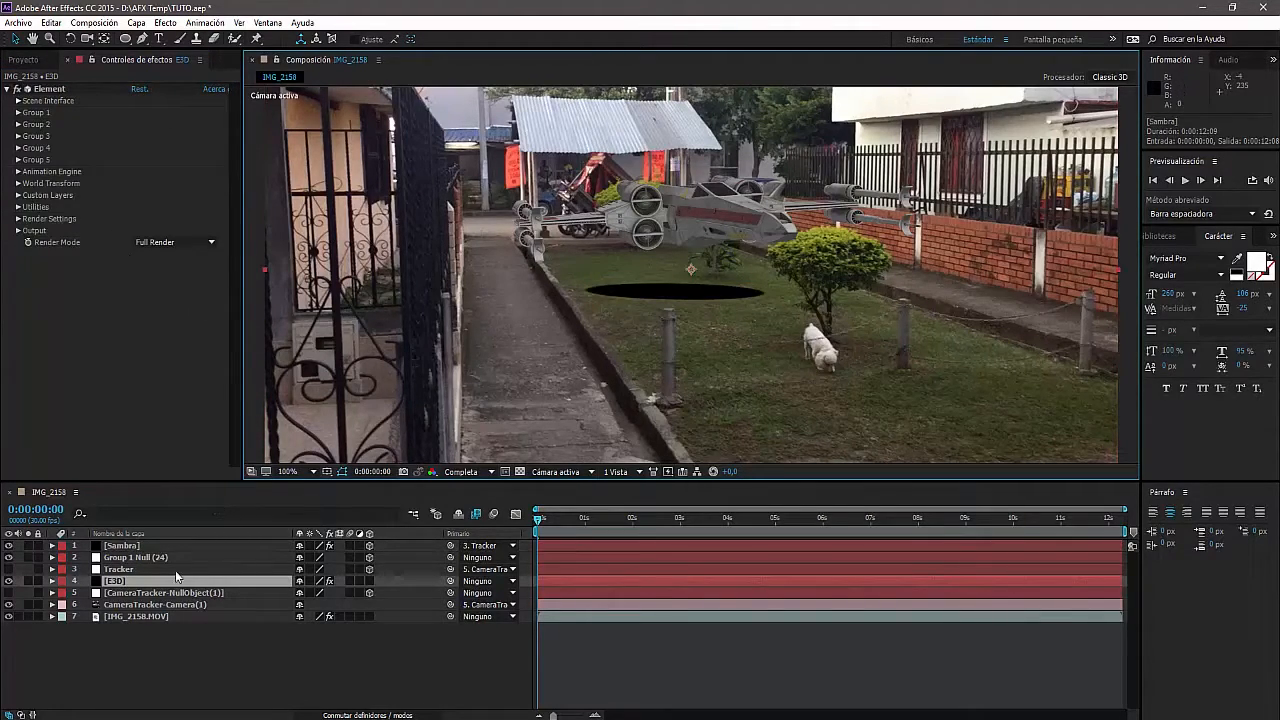
left_click(143, 548)
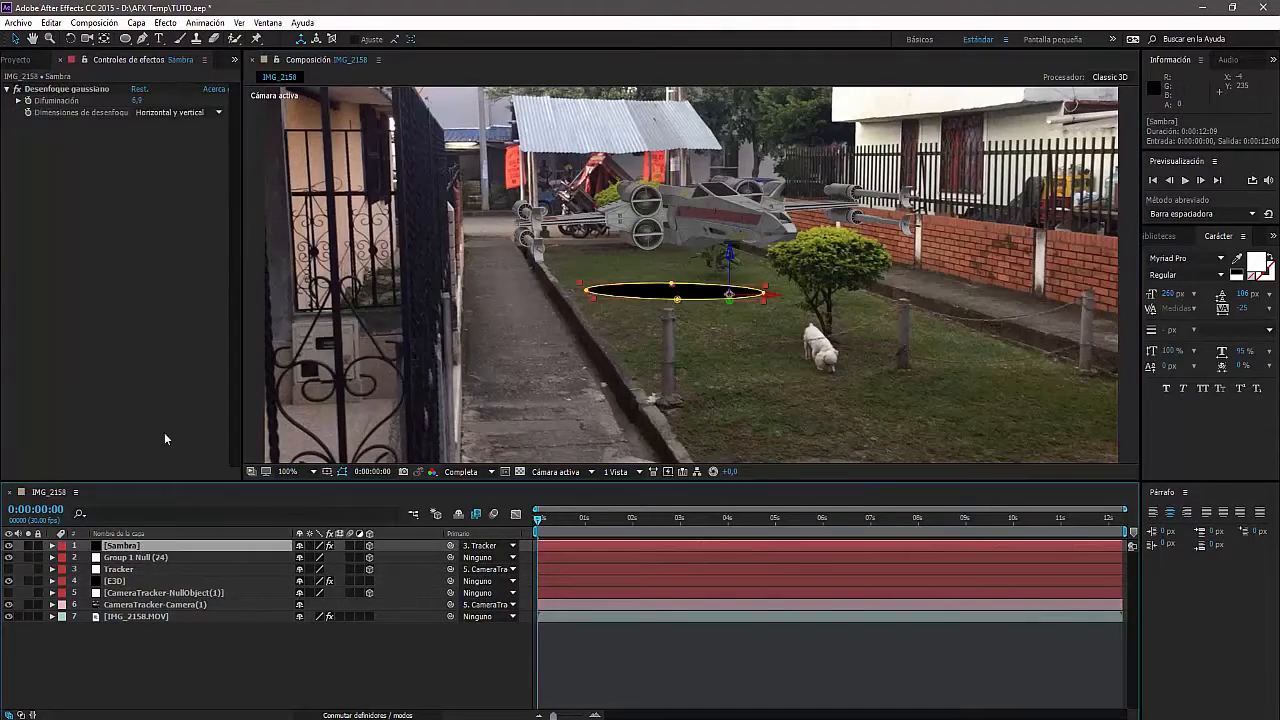
left_click(47, 91)
- Apply a Fast Blur effect to the Sambra layer with a horizontal and vertical blurriness of 155
right_click(92, 144)
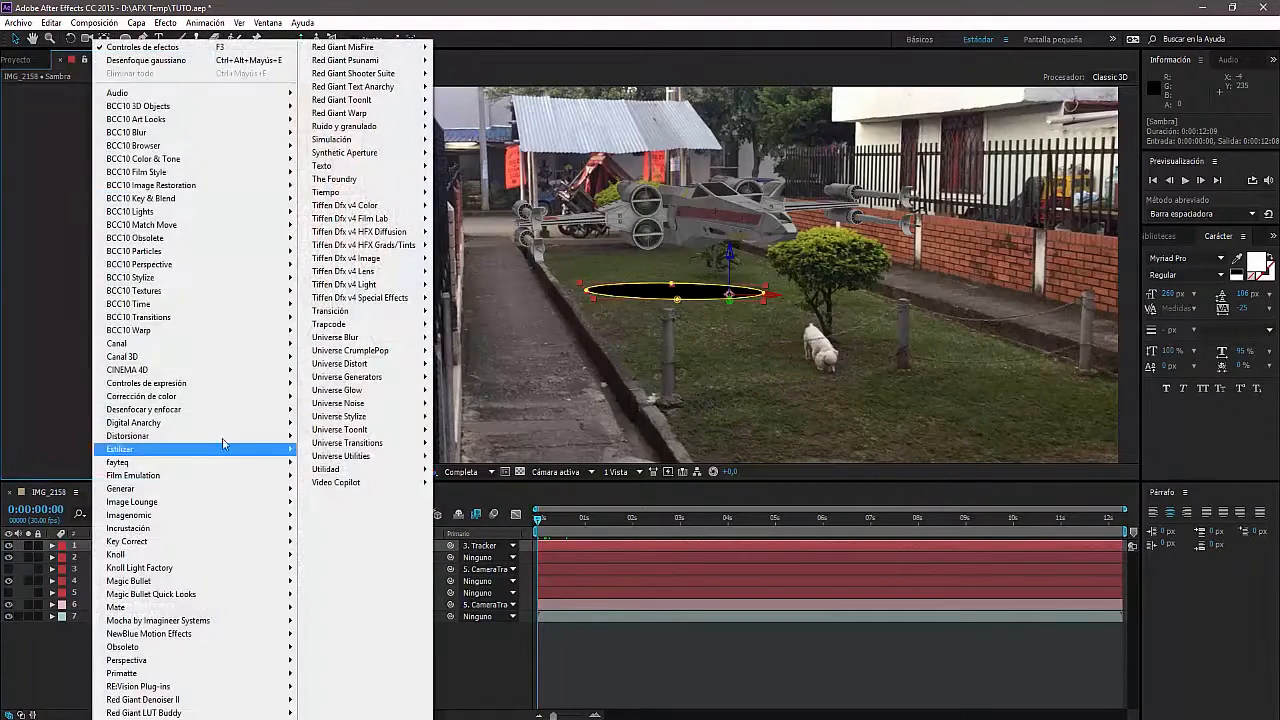
mouse_move(218, 402)
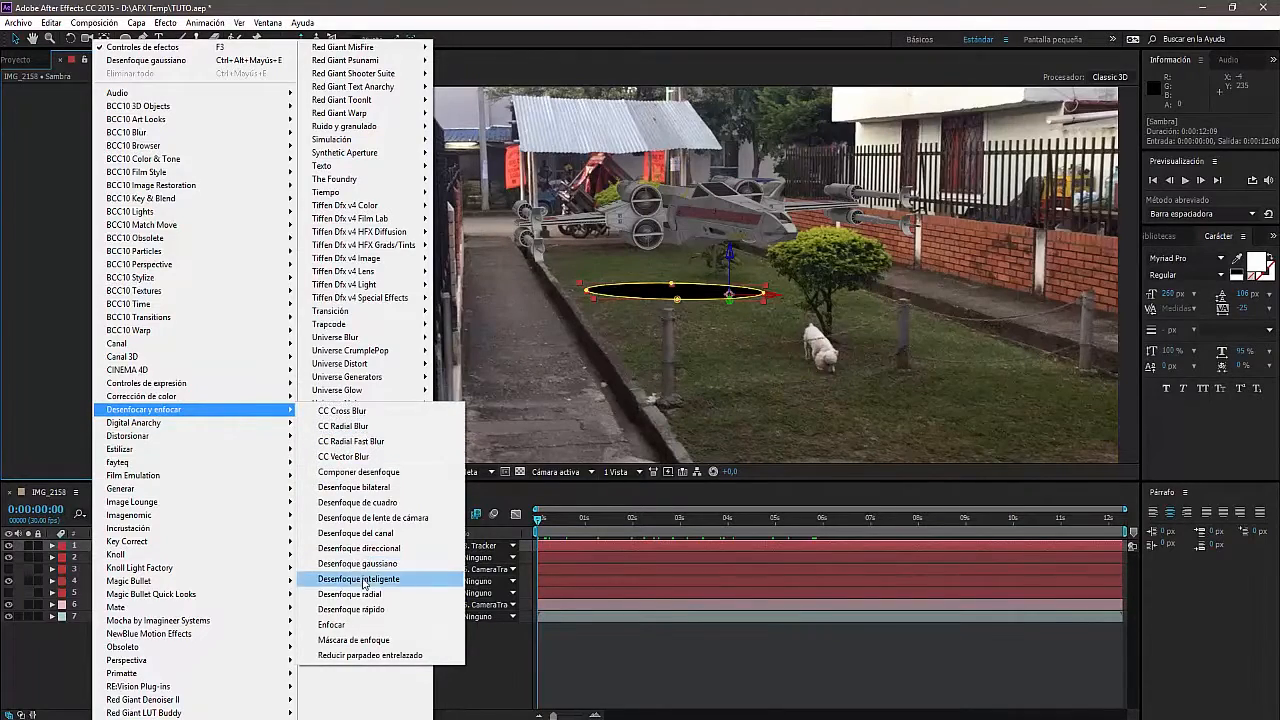
left_click(370, 610)
left_click_drag(133, 103, 178, 101)
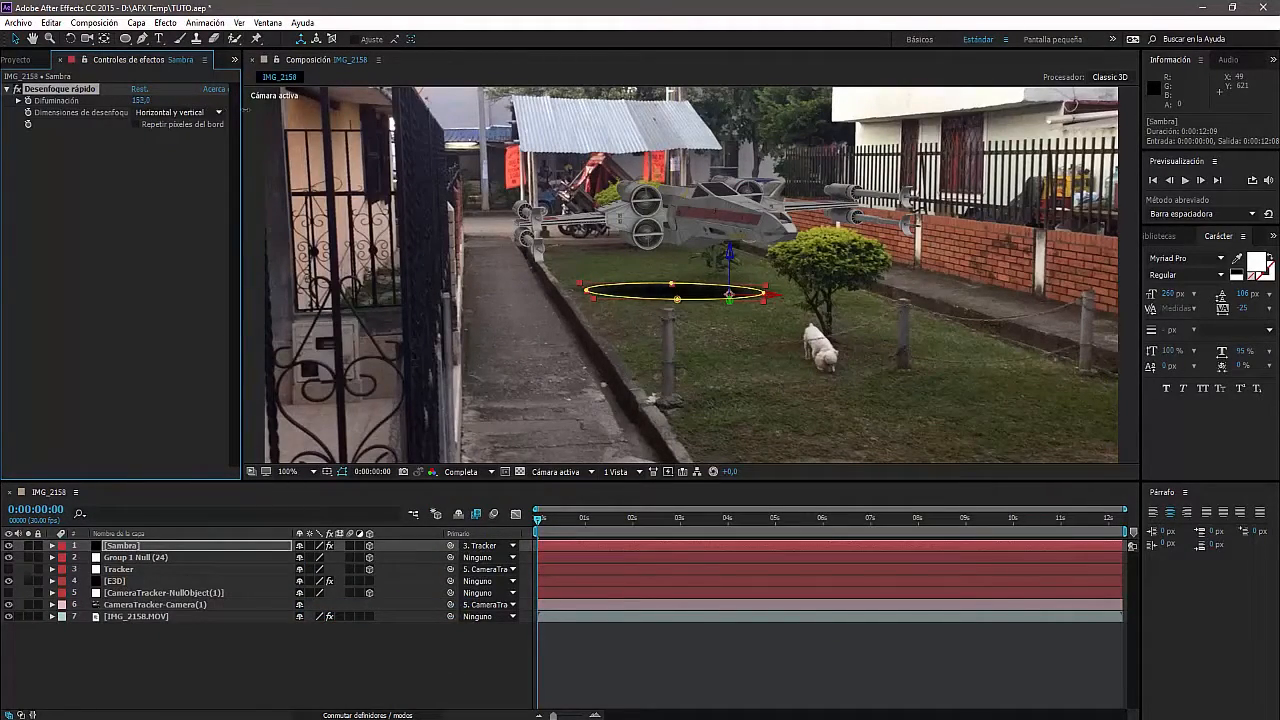
left_click(130, 254)
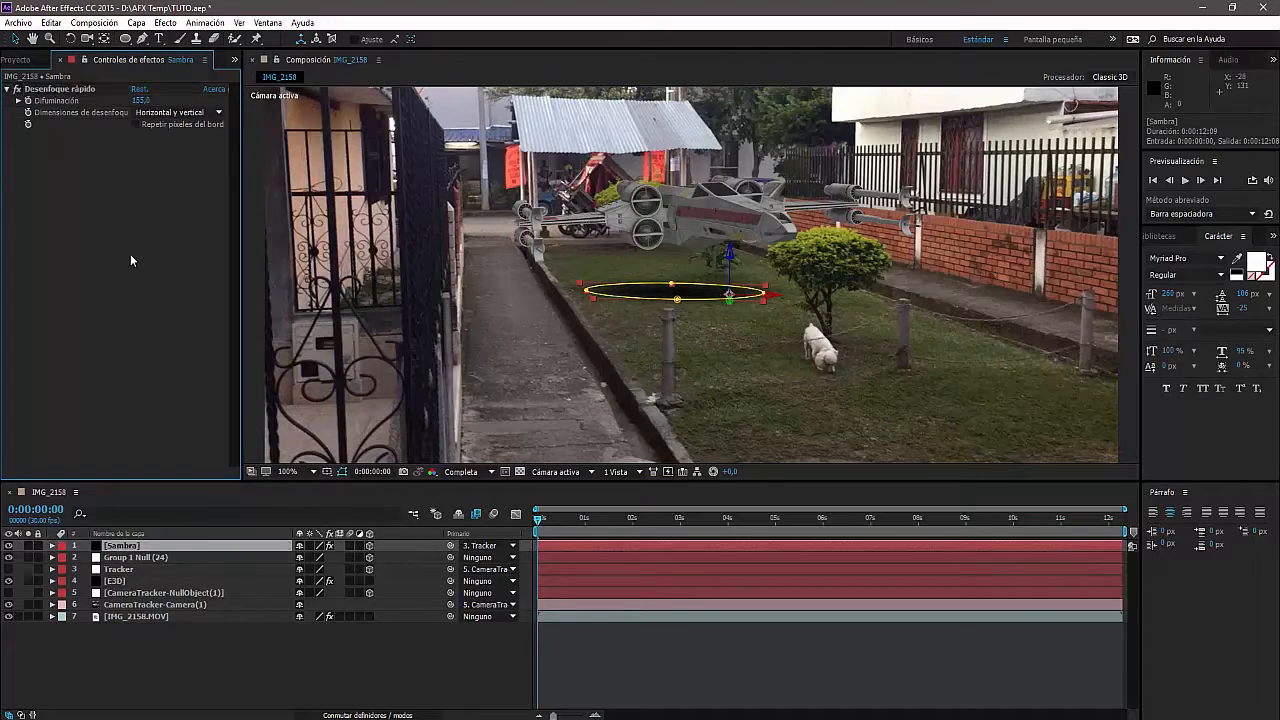
left_click(804, 668)
- Lower the Sambra layer's opacity to about 48% and preview the shadow in playback
left_click(122, 545)
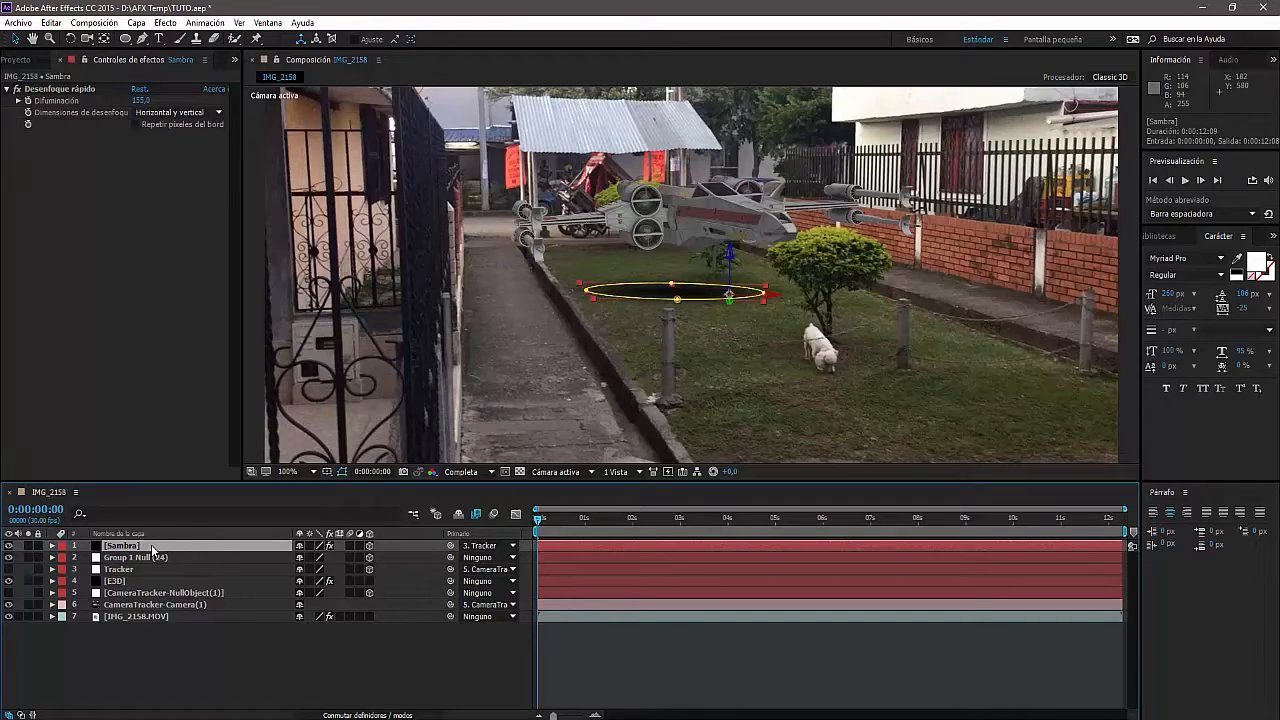
key("t")
left_click_drag(306, 558, 263, 558)
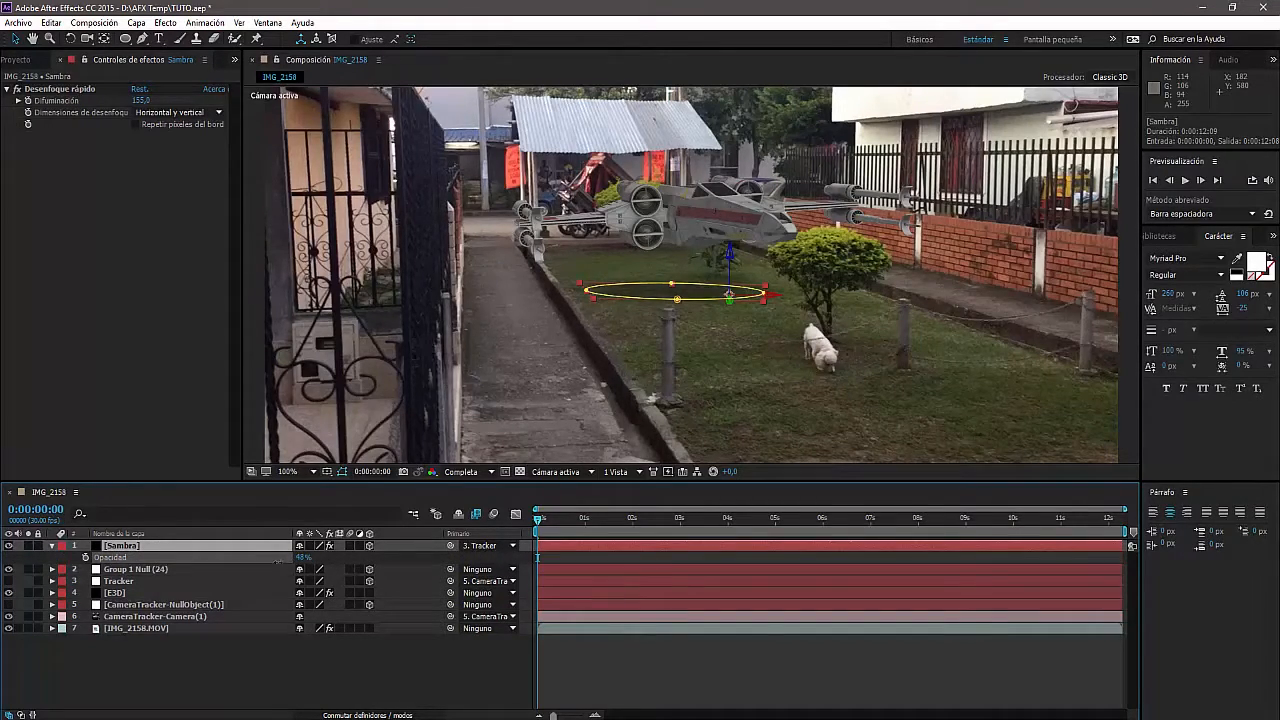
key("t")
left_click(293, 650)
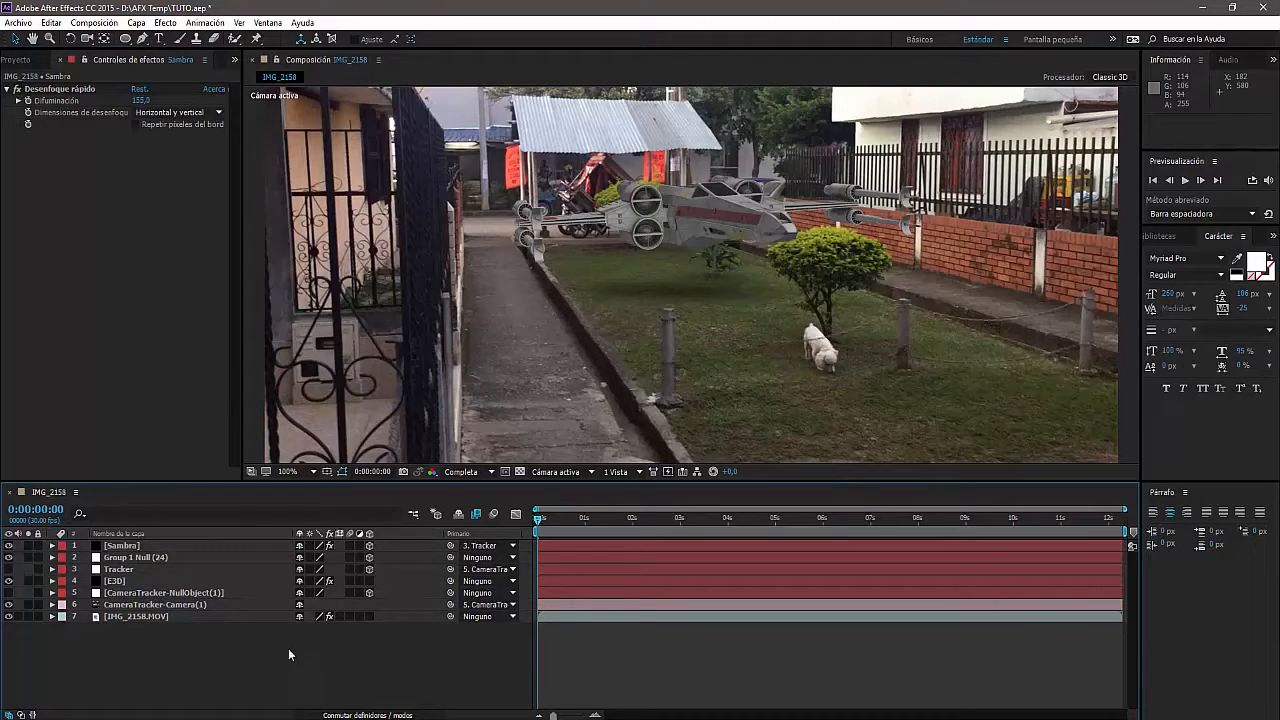
left_click(1185, 180)
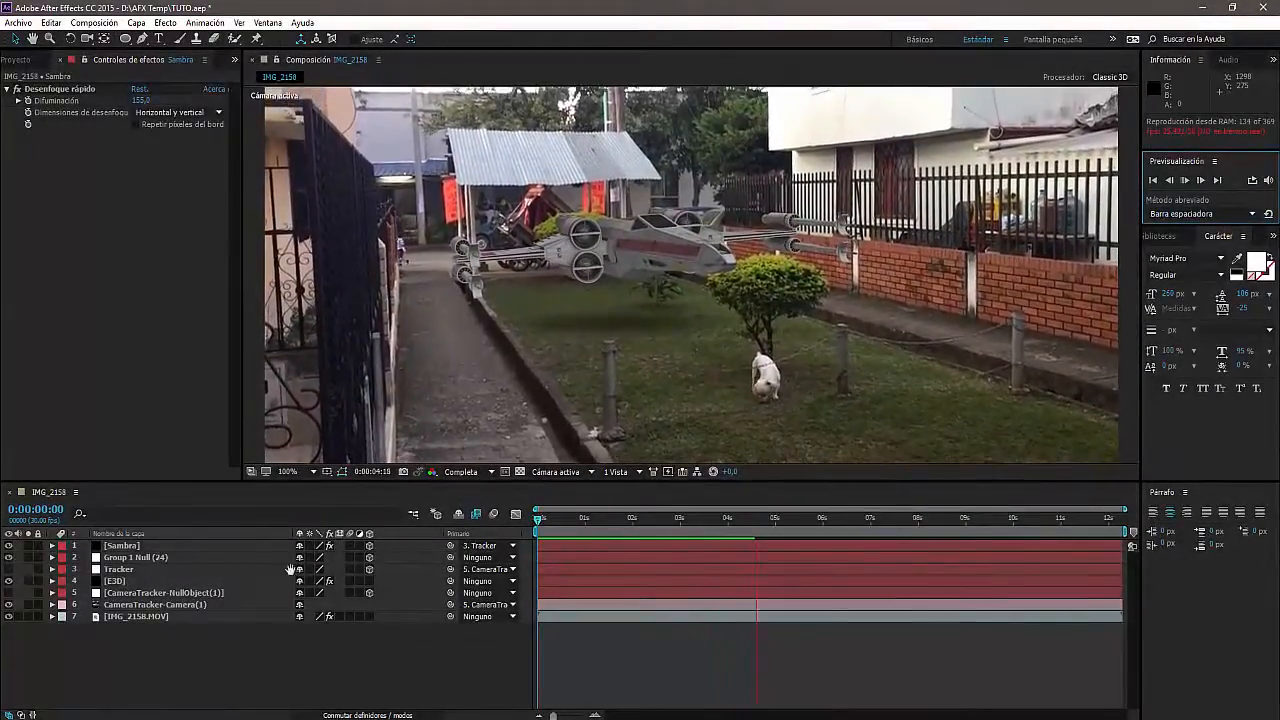
- Rotate the Sambra shadow about its Z axis and reposition it beneath the ship at -36.7, -73.9, 471.5
left_click(160, 545)
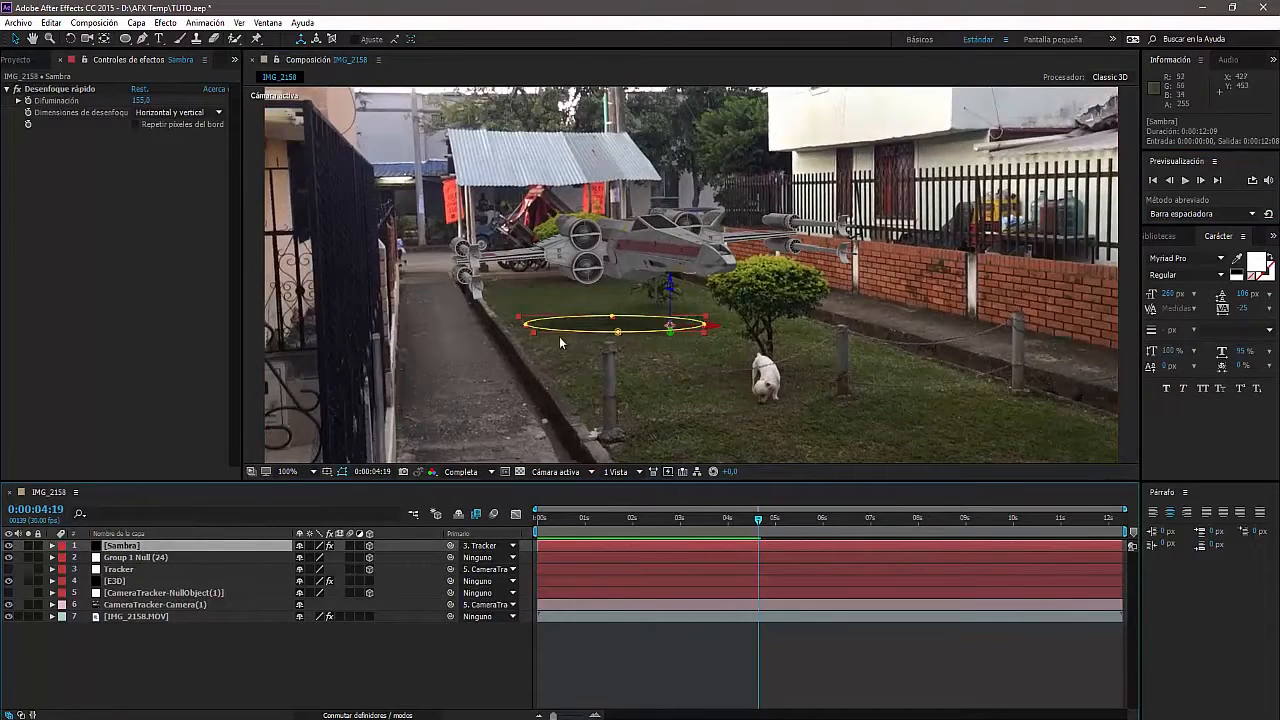
left_click_drag(634, 329, 634, 330)
key("r")
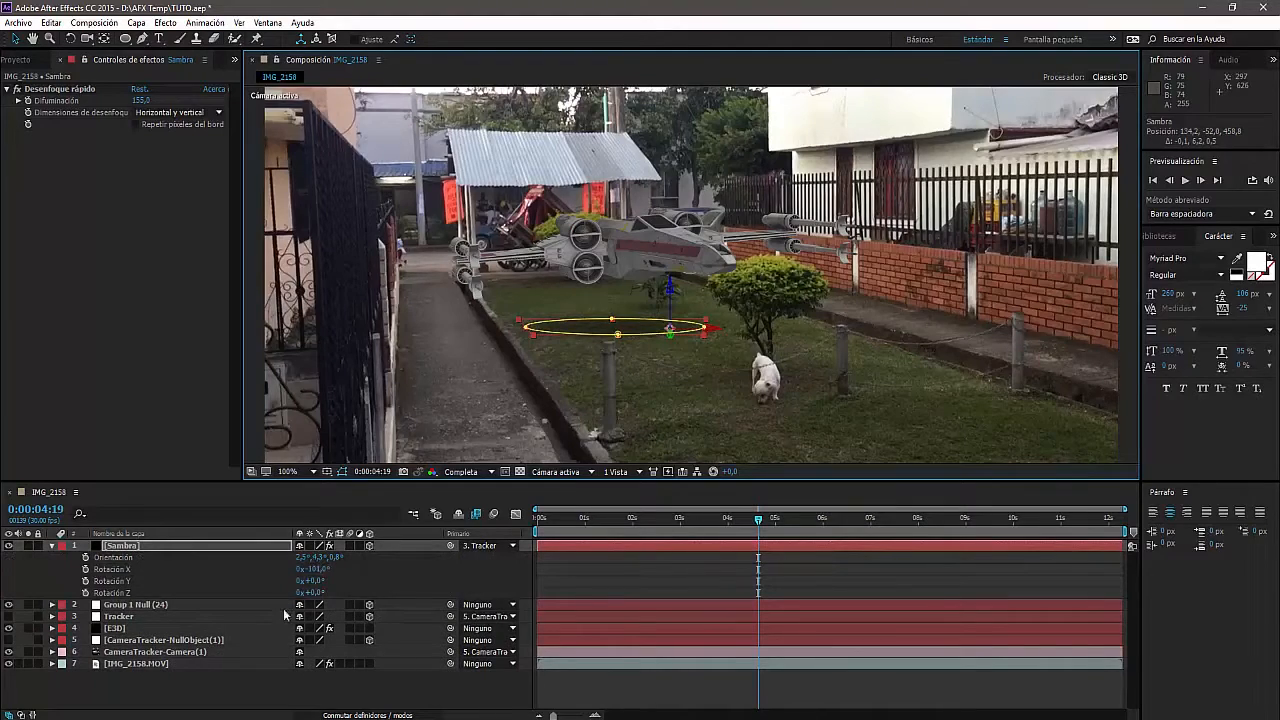
left_click_drag(315, 592, 397, 592)
left_click_drag(716, 346, 640, 340)
key("r")
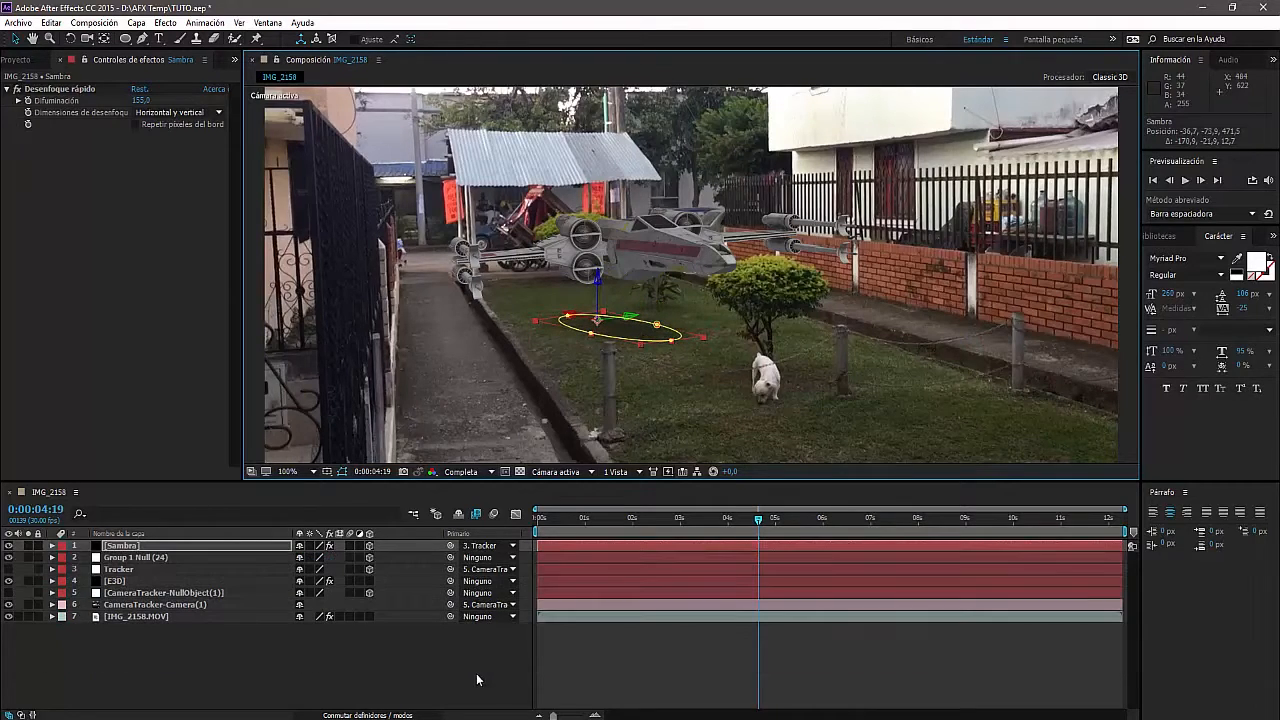
- Play the composition from the first frame to check the ship and its rotated shadow
left_click(461, 682)
left_click_drag(556, 522, 538, 522)
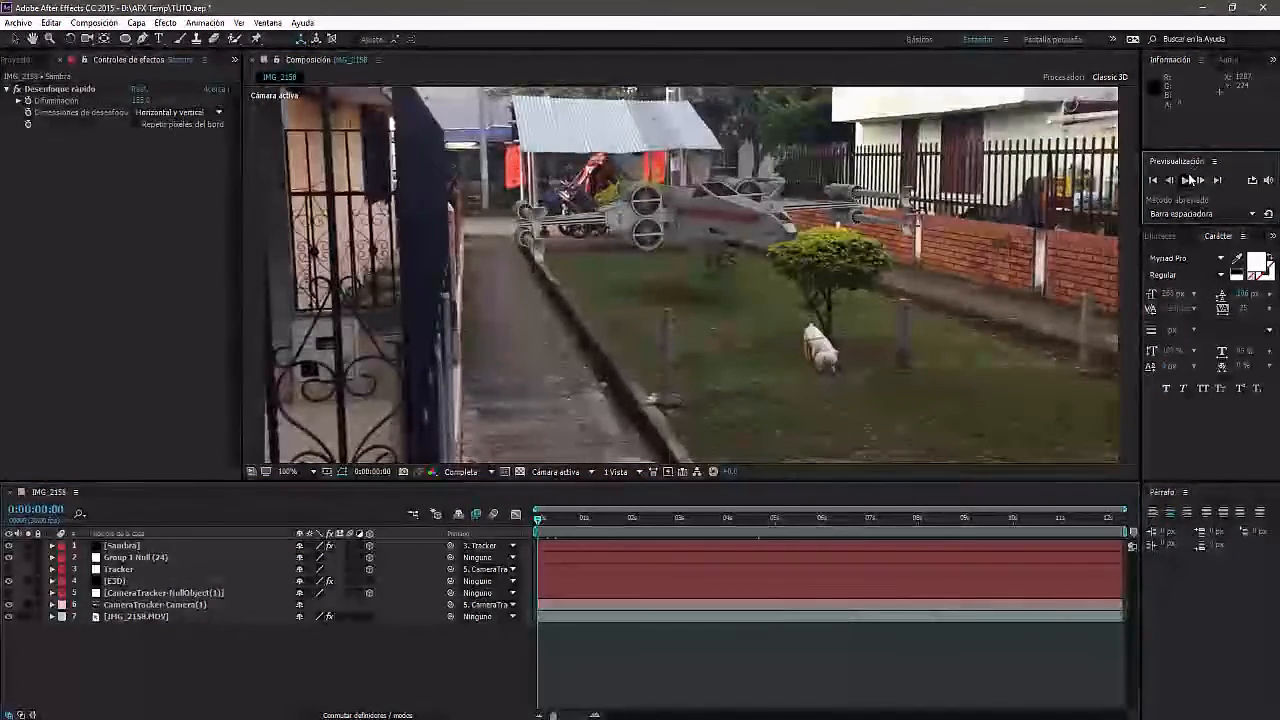
left_click(1188, 179)
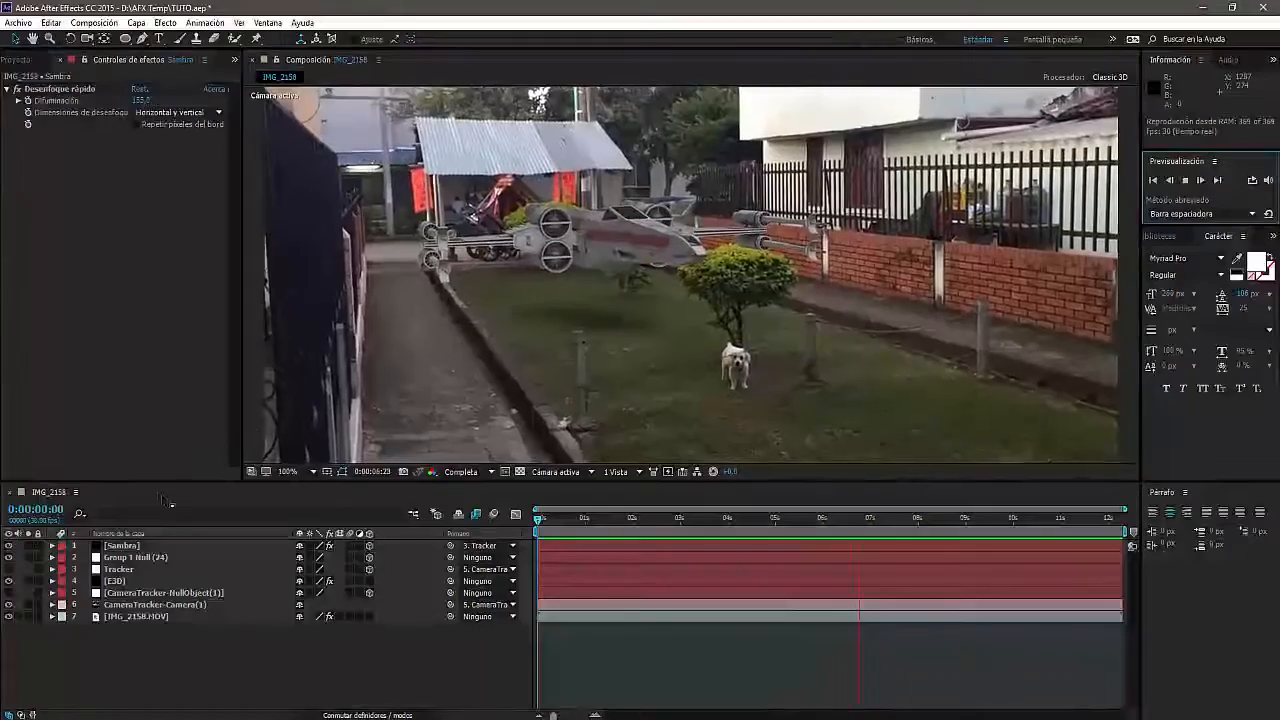
- Add an adjustment layer with a Curves effect and shape its RGB curve into a gentle contrast S-curve
left_click(133, 582)
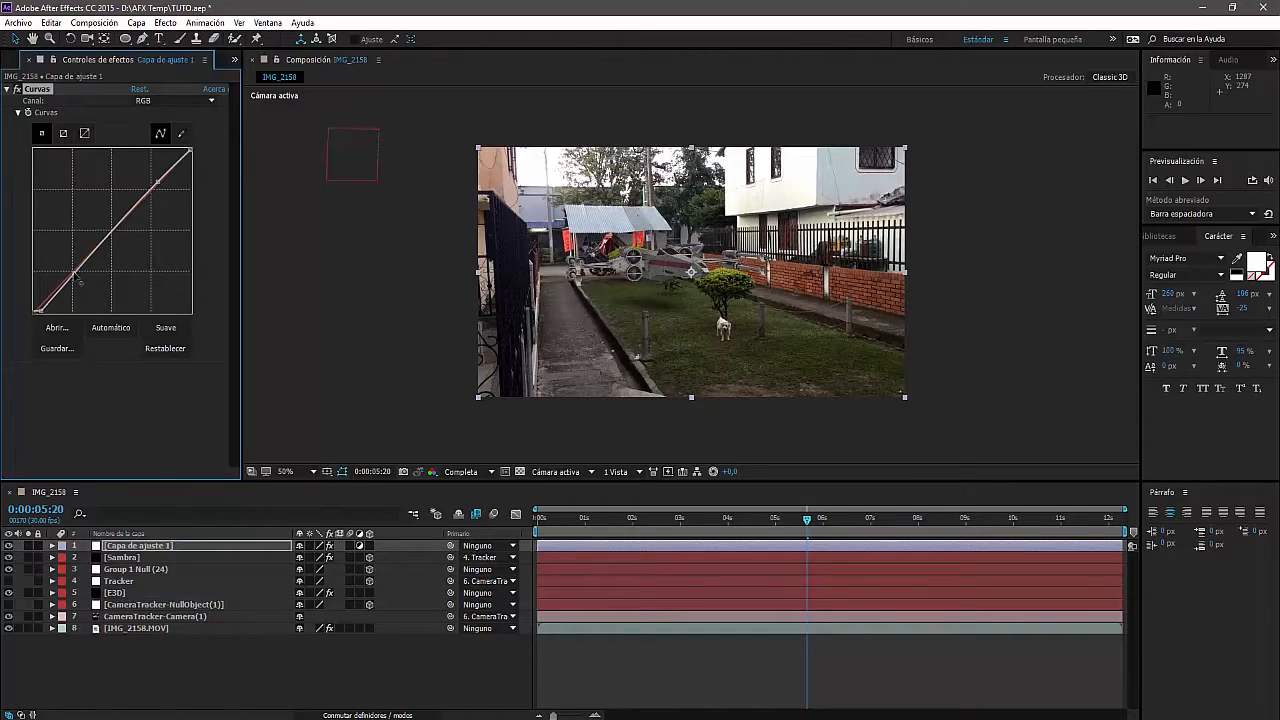
left_click_drag(80, 283, 75, 273)
left_click_drag(156, 183, 150, 196)
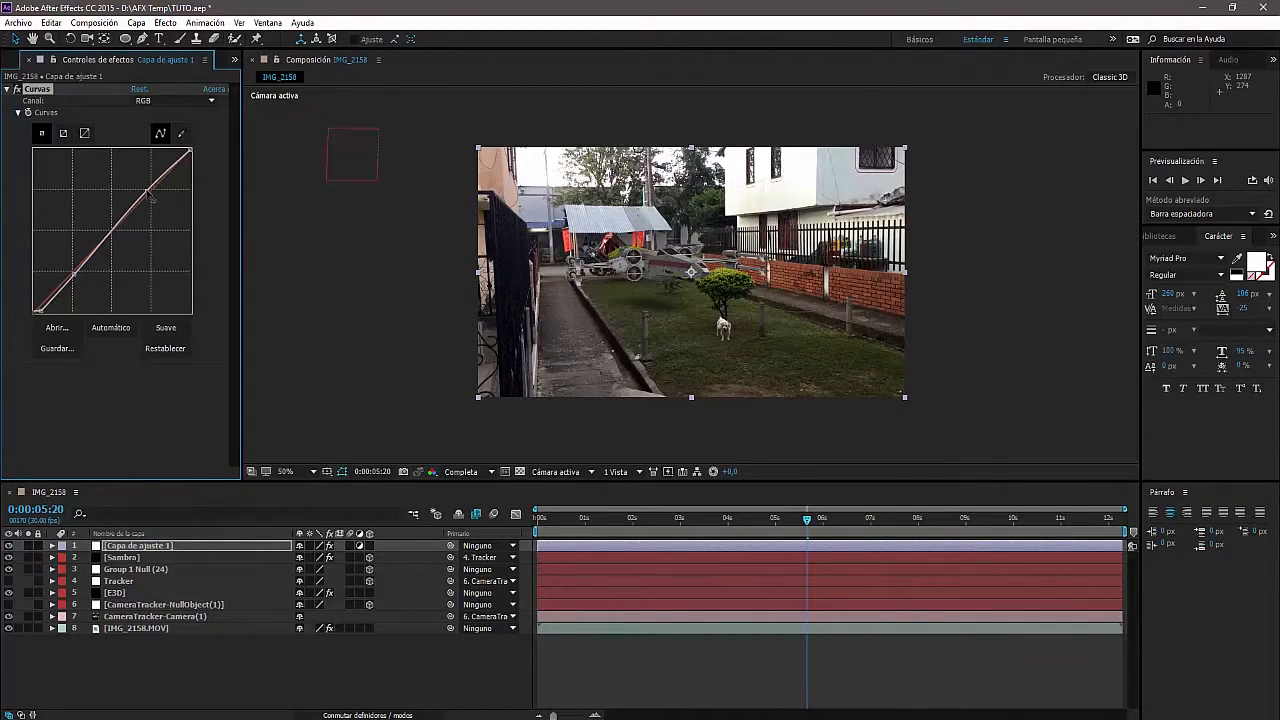
- Apply Magic Bullet Mojo to the adjustment layer with Mojo 32, Tint 16, Balance 66, Warm It -11, Bleach It 1 and Blend with Original 39
right_click(130, 405)
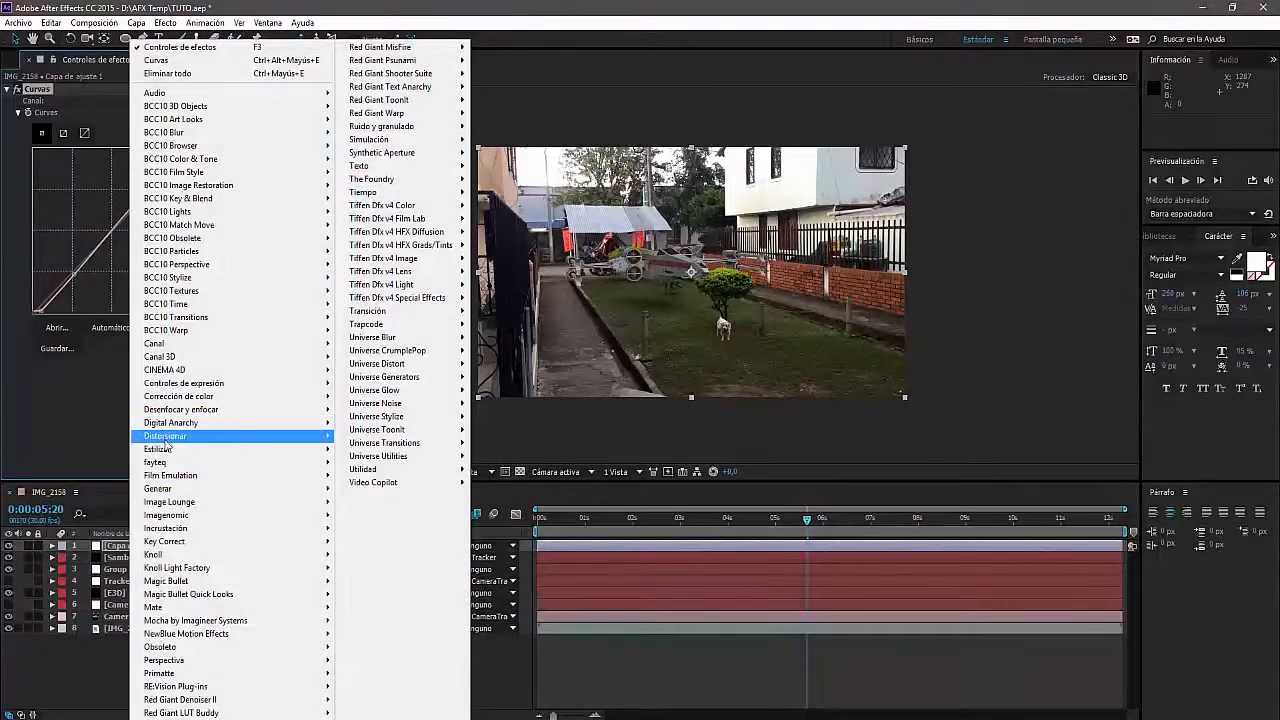
mouse_move(210, 485)
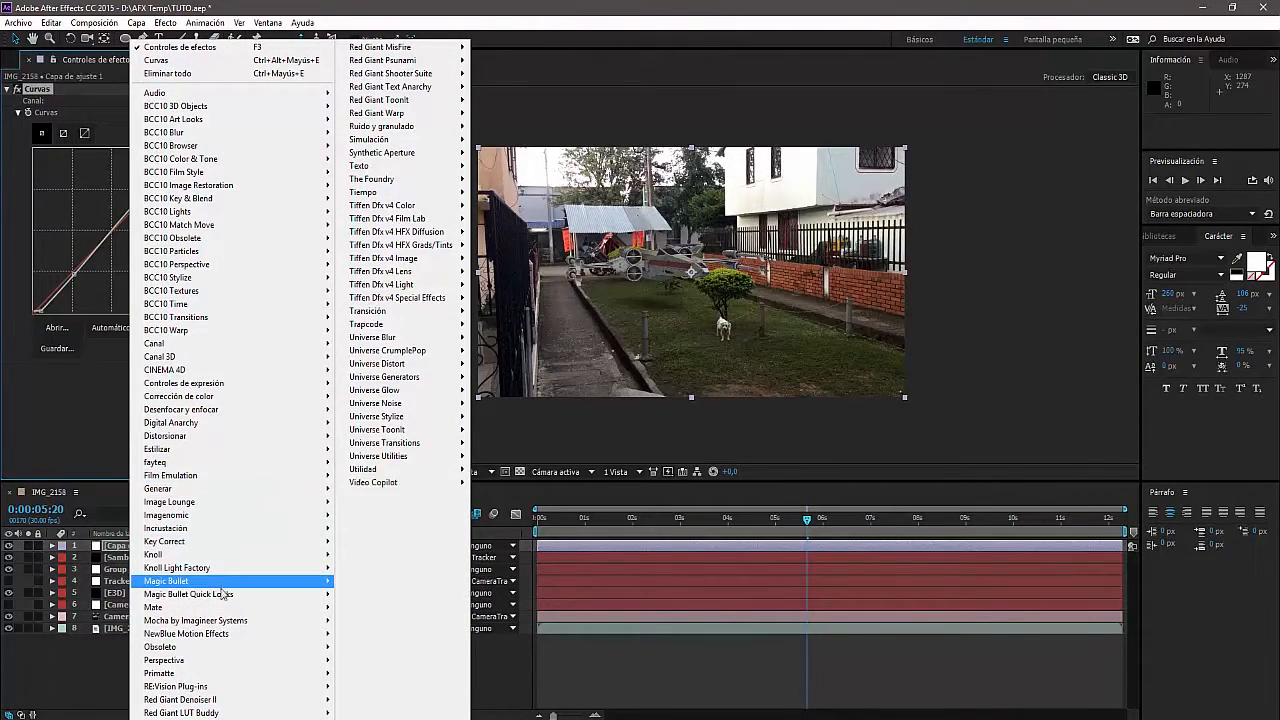
mouse_move(222, 595)
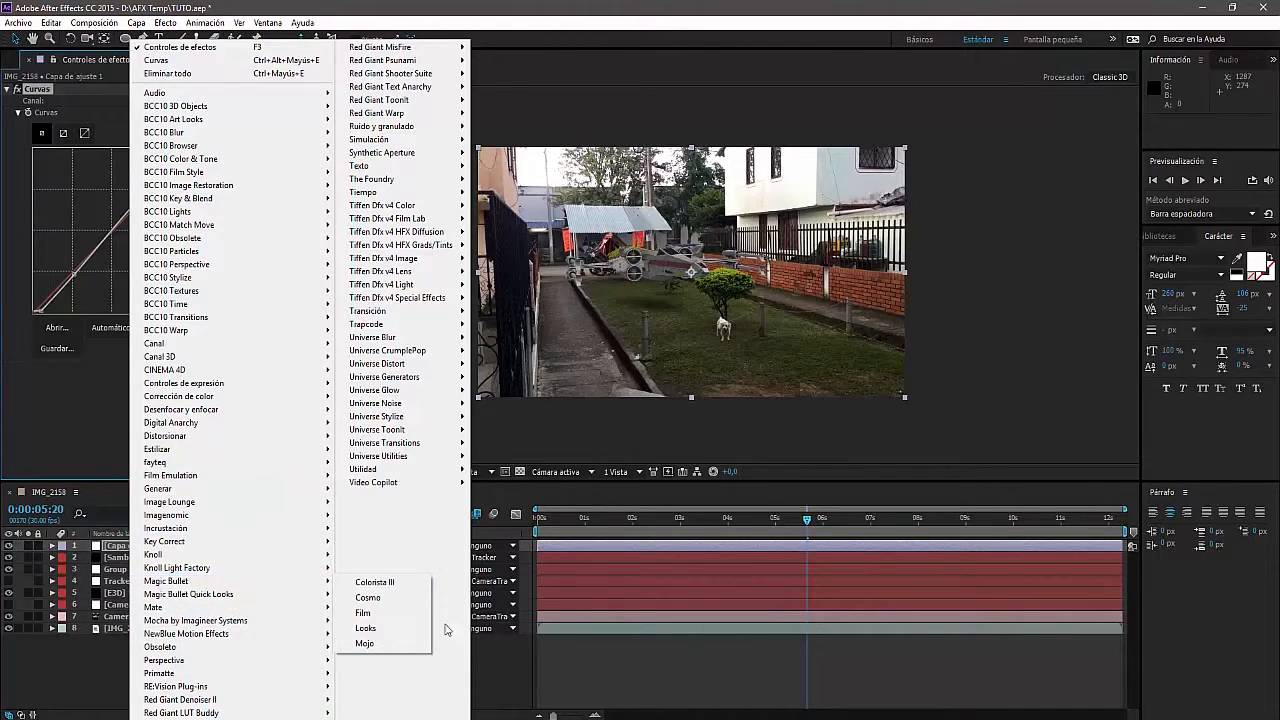
left_click(388, 645)
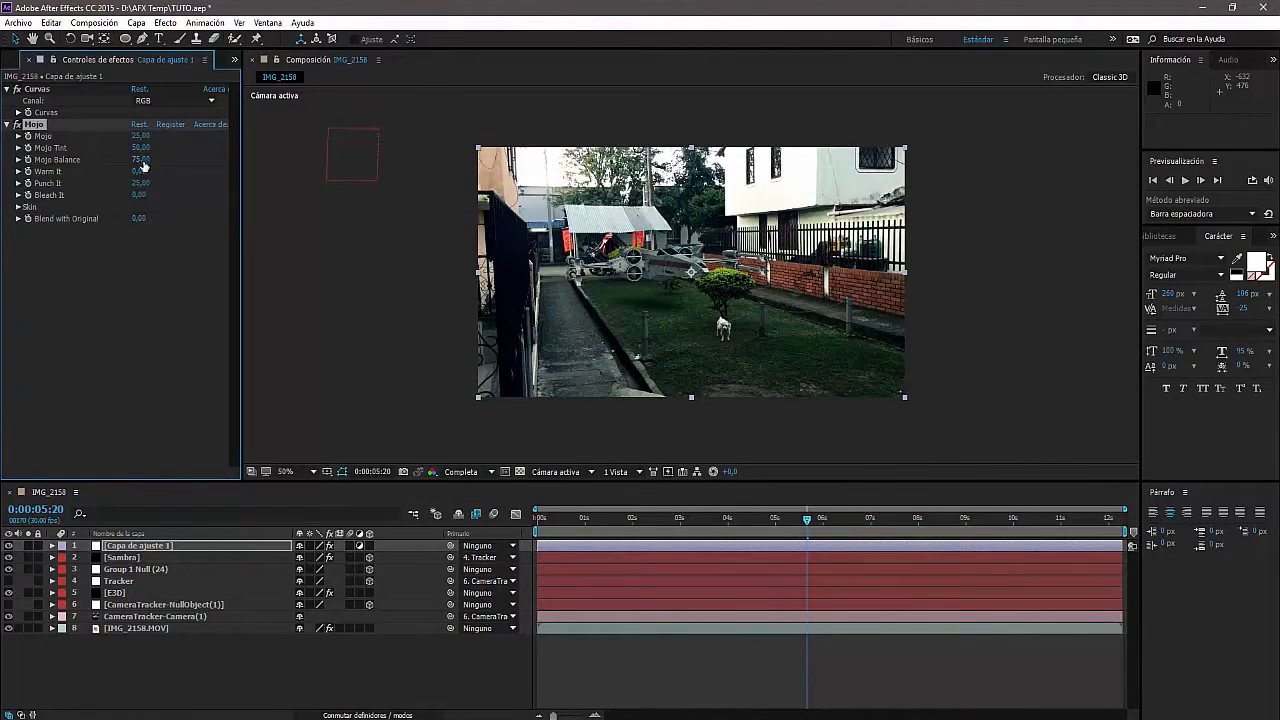
key("period")
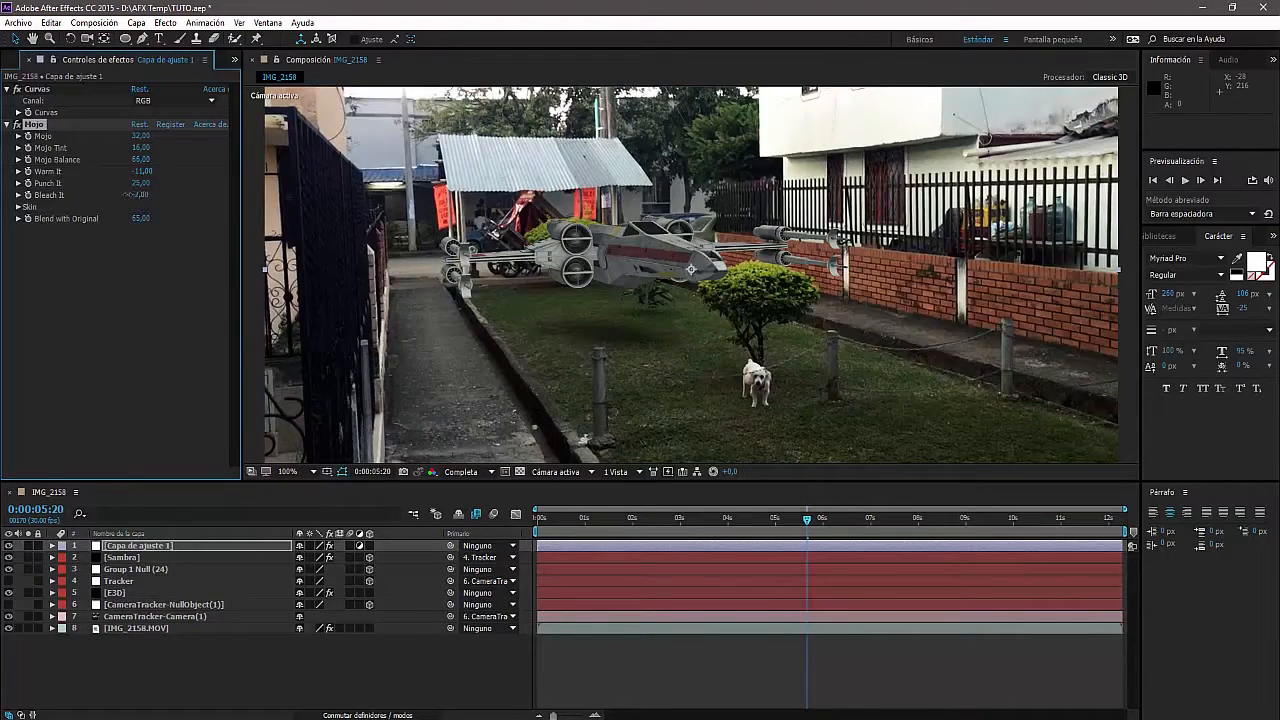
left_click_drag(128, 193, 132, 229)
- Fit the whole frame in view and play the colour-graded composite from the first frame
scroll(398, 379, "down", 3)
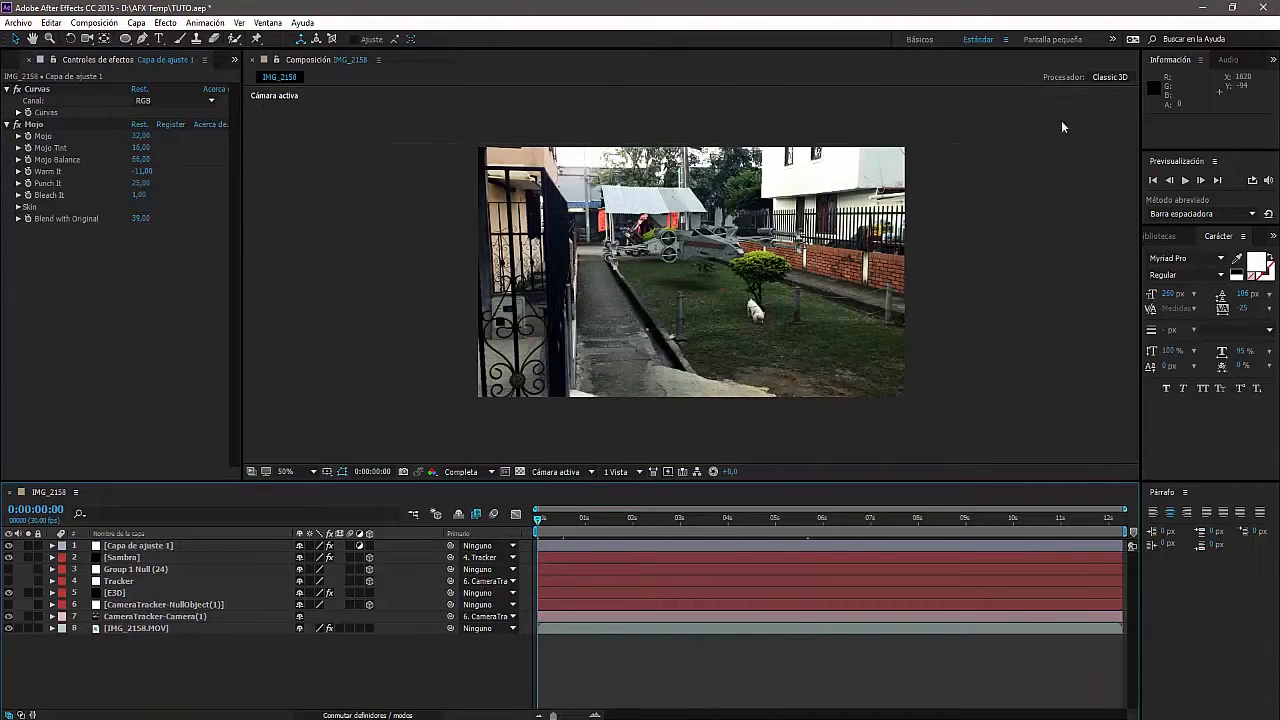
left_click(1185, 181)
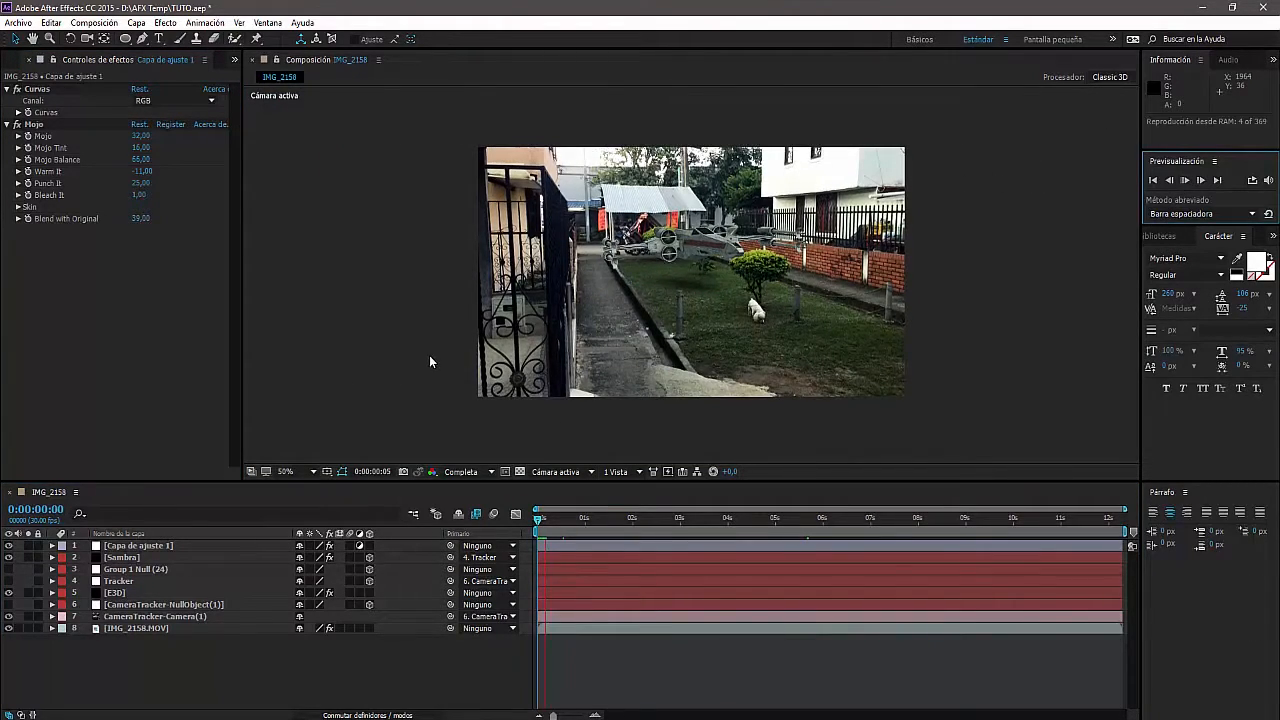